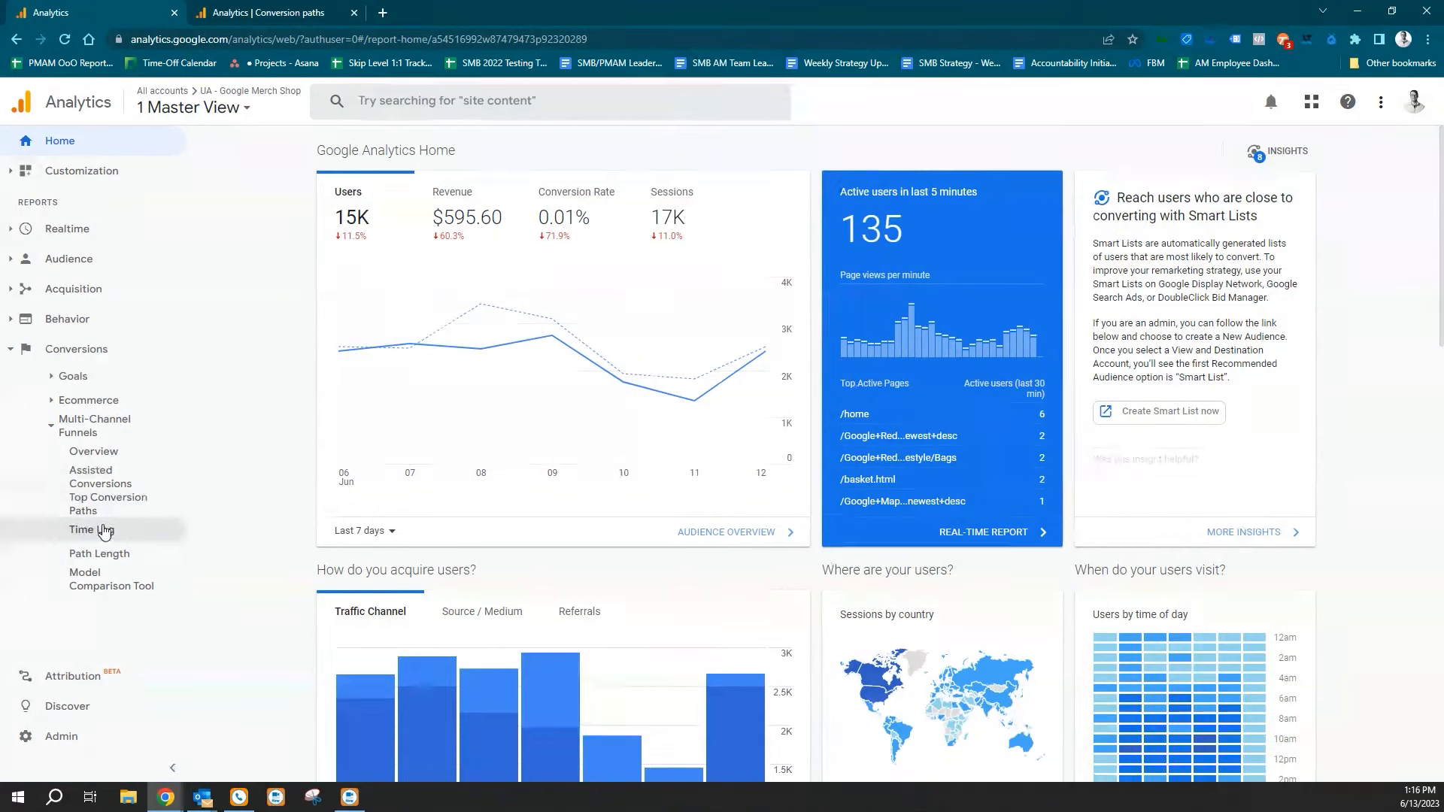
Open the Conversion paths attribution report in the GA4 - Google Merch Shop property's Advertising workspace.
click(268, 15)
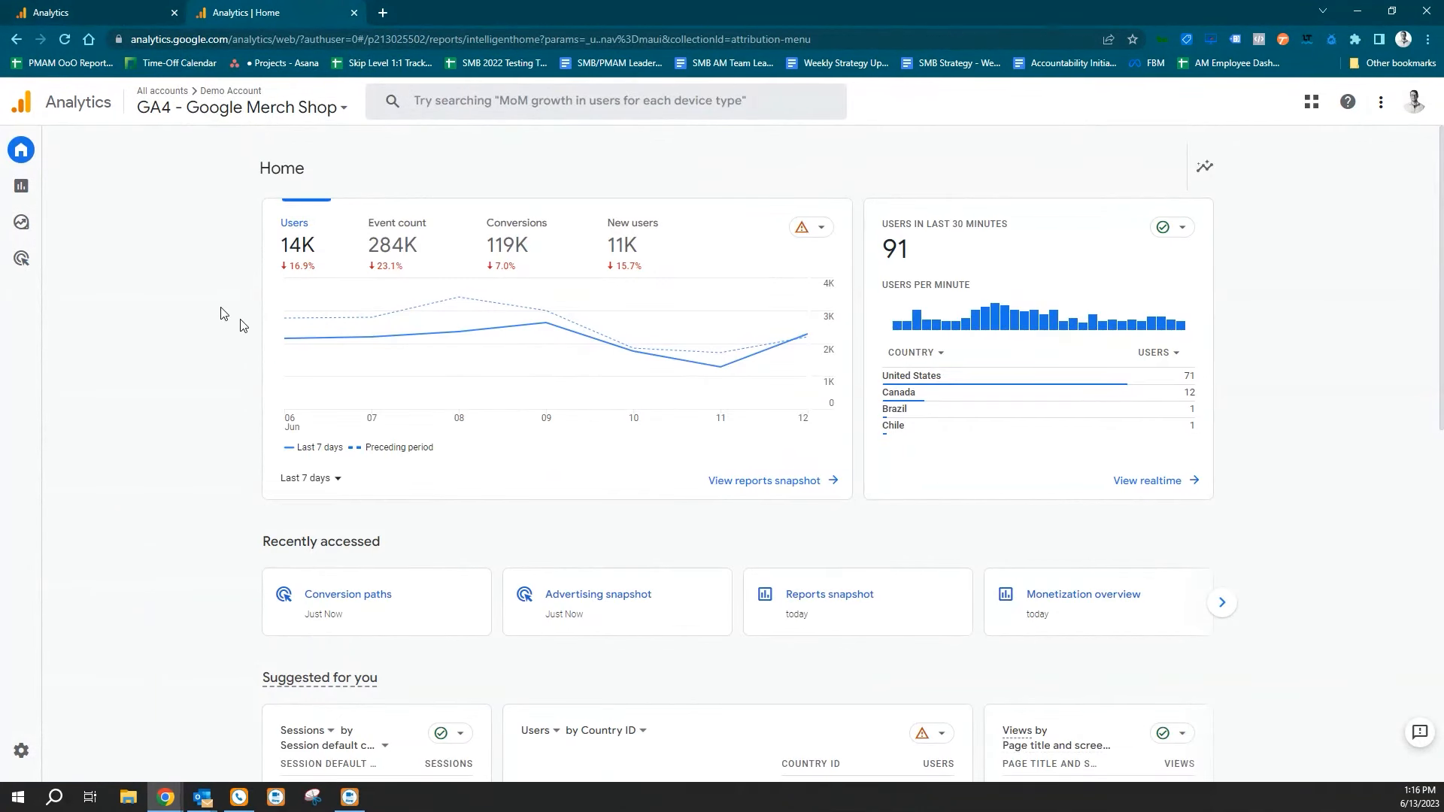
mouse_move(63, 160)
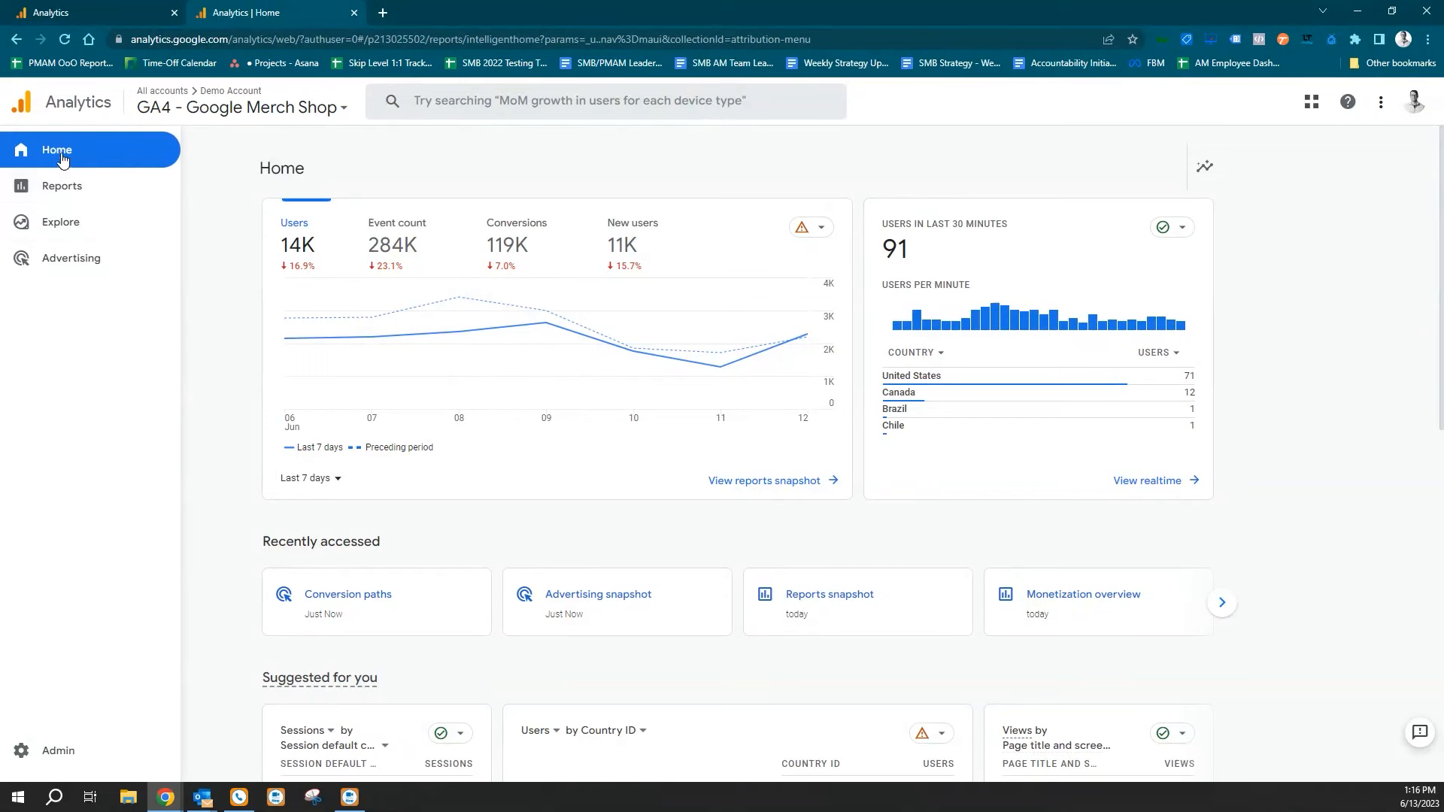
click(73, 259)
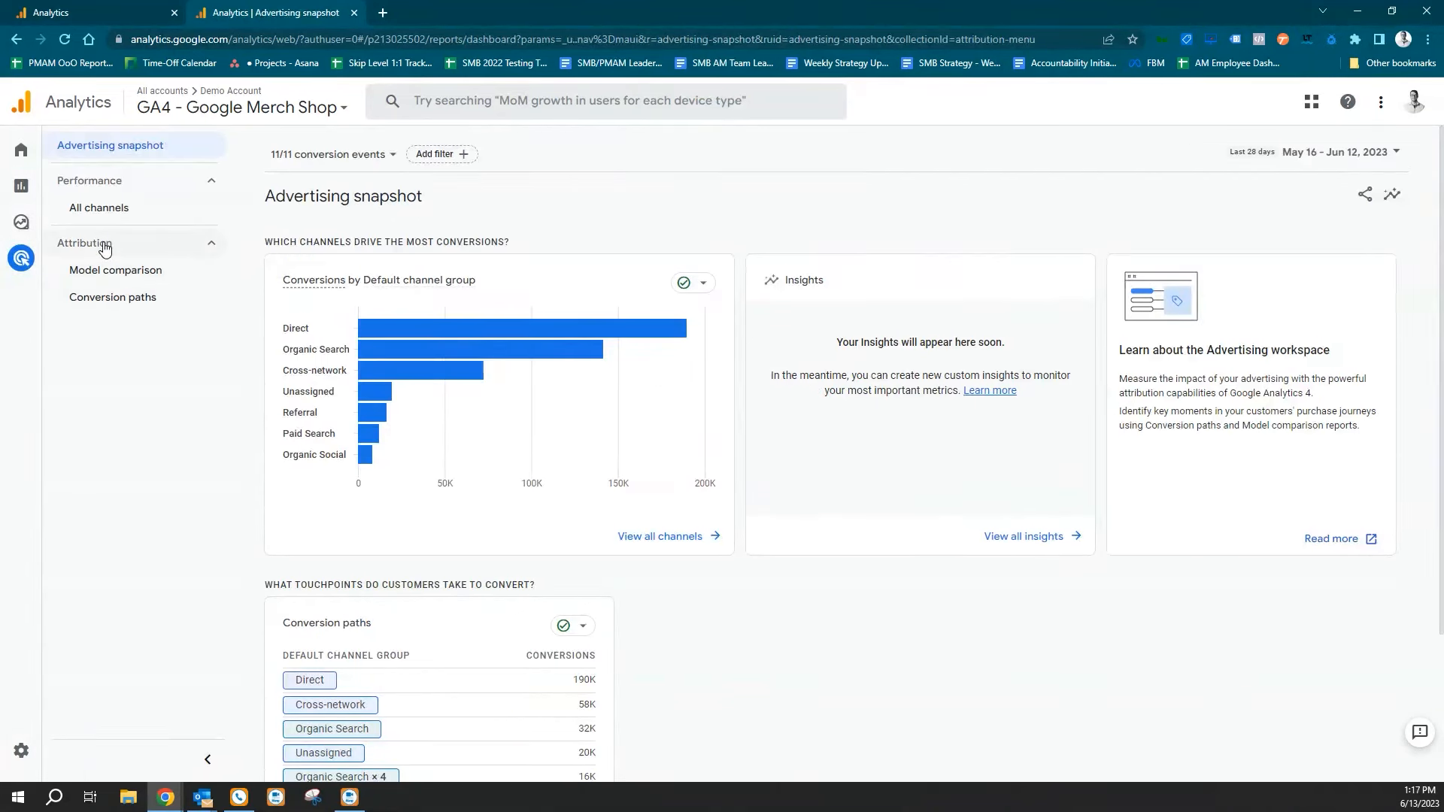
click(124, 303)
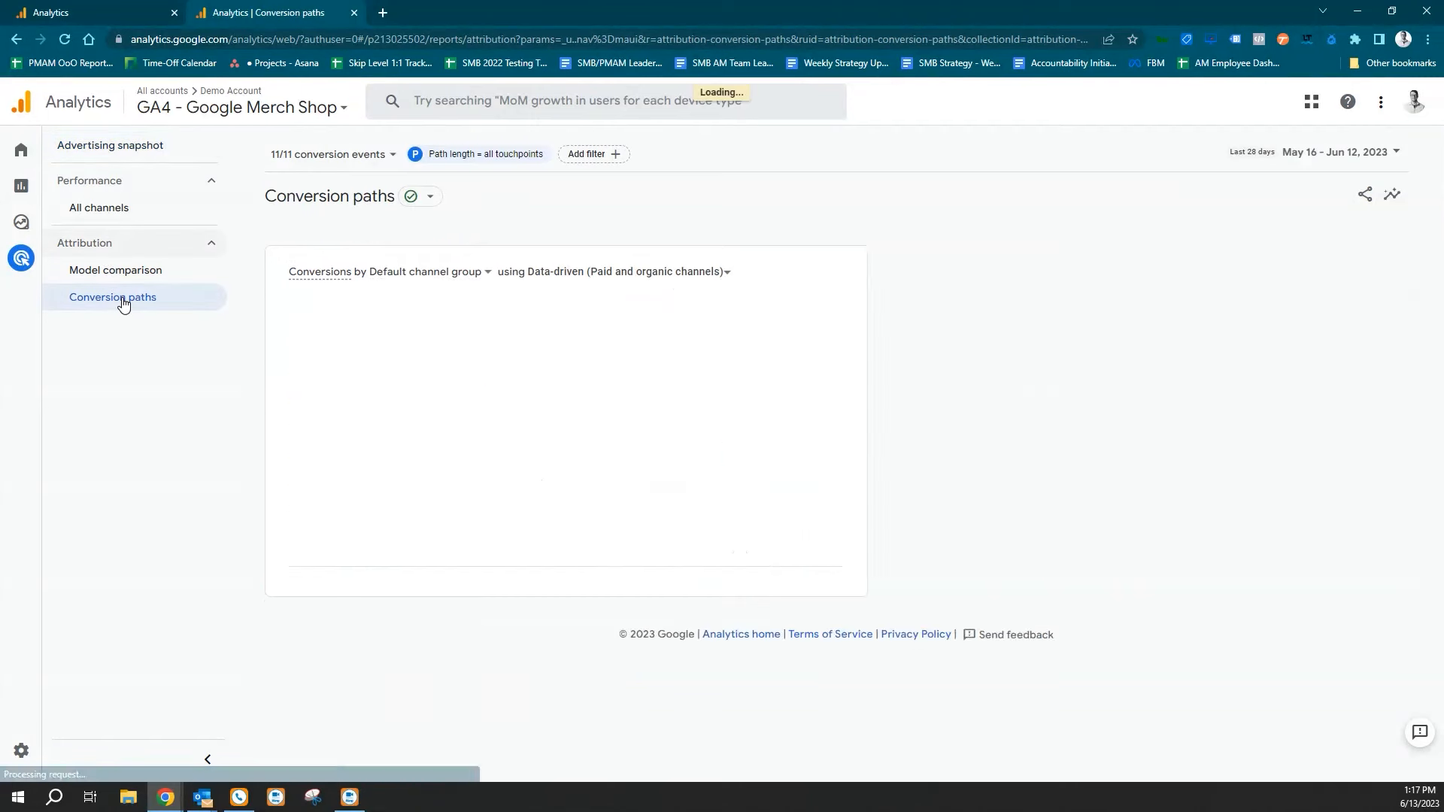
Change the conversion paths table's primary dimension from default channel group to Medium.
scroll(589, 589, down, 2)
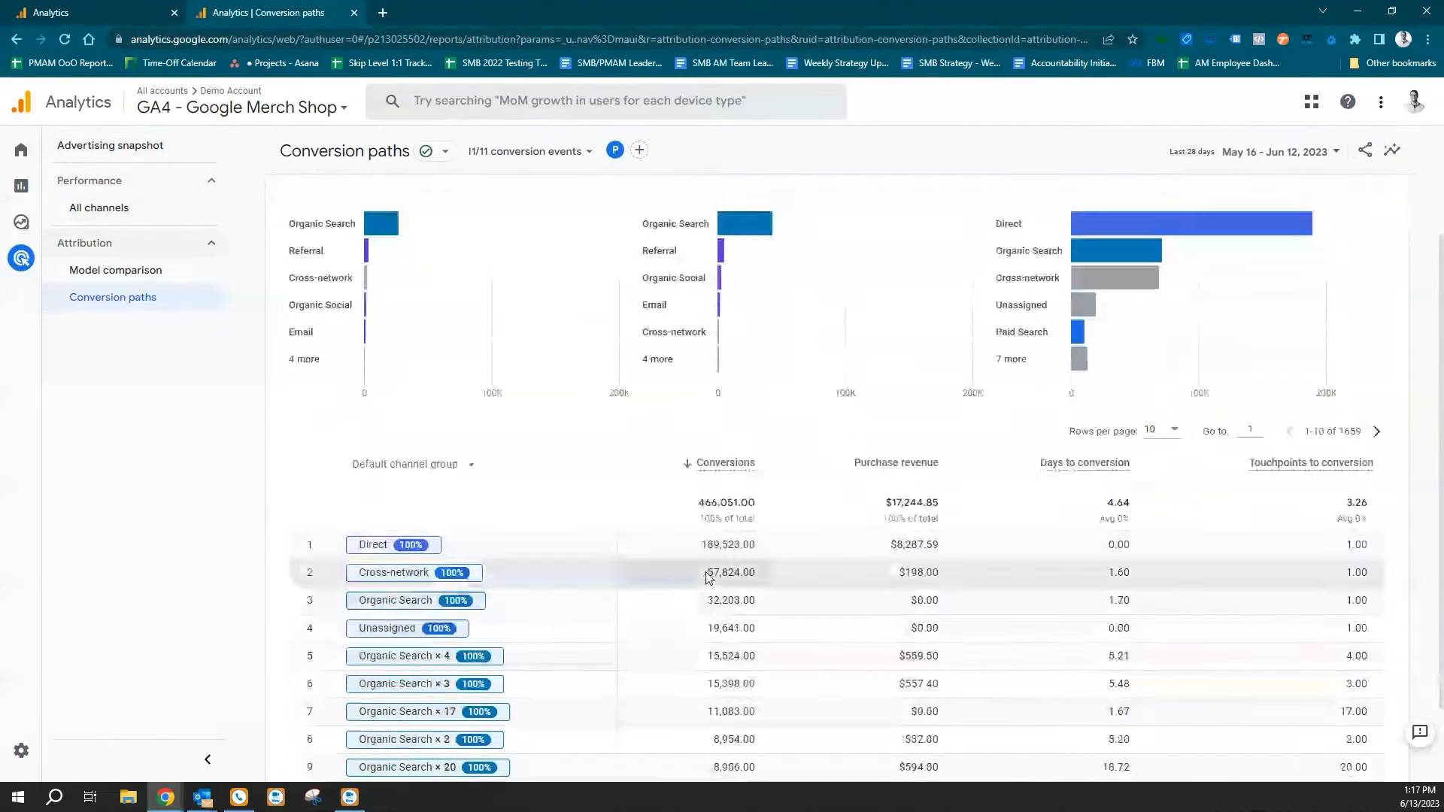
scroll(677, 580, up, 2)
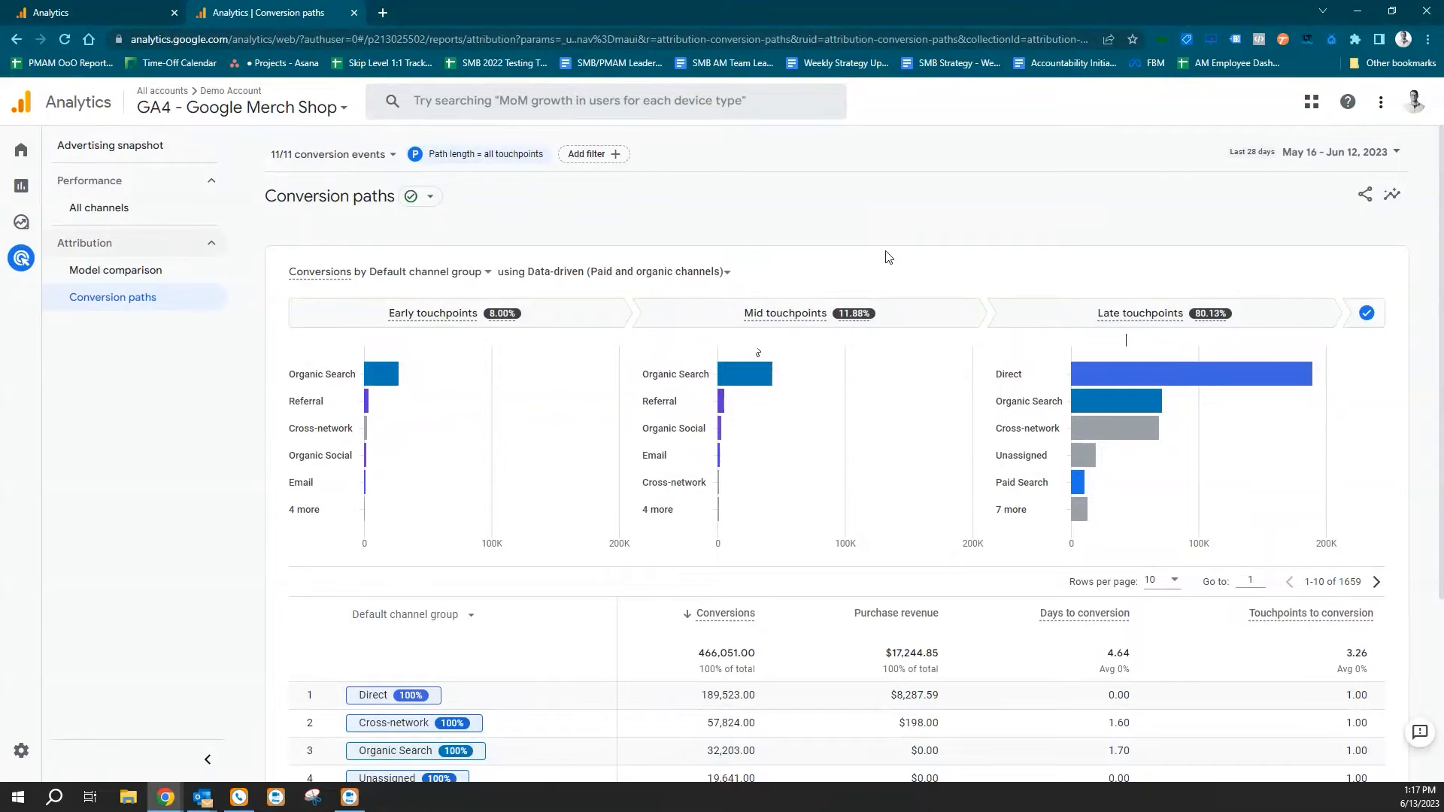
scroll(853, 248, down, 3)
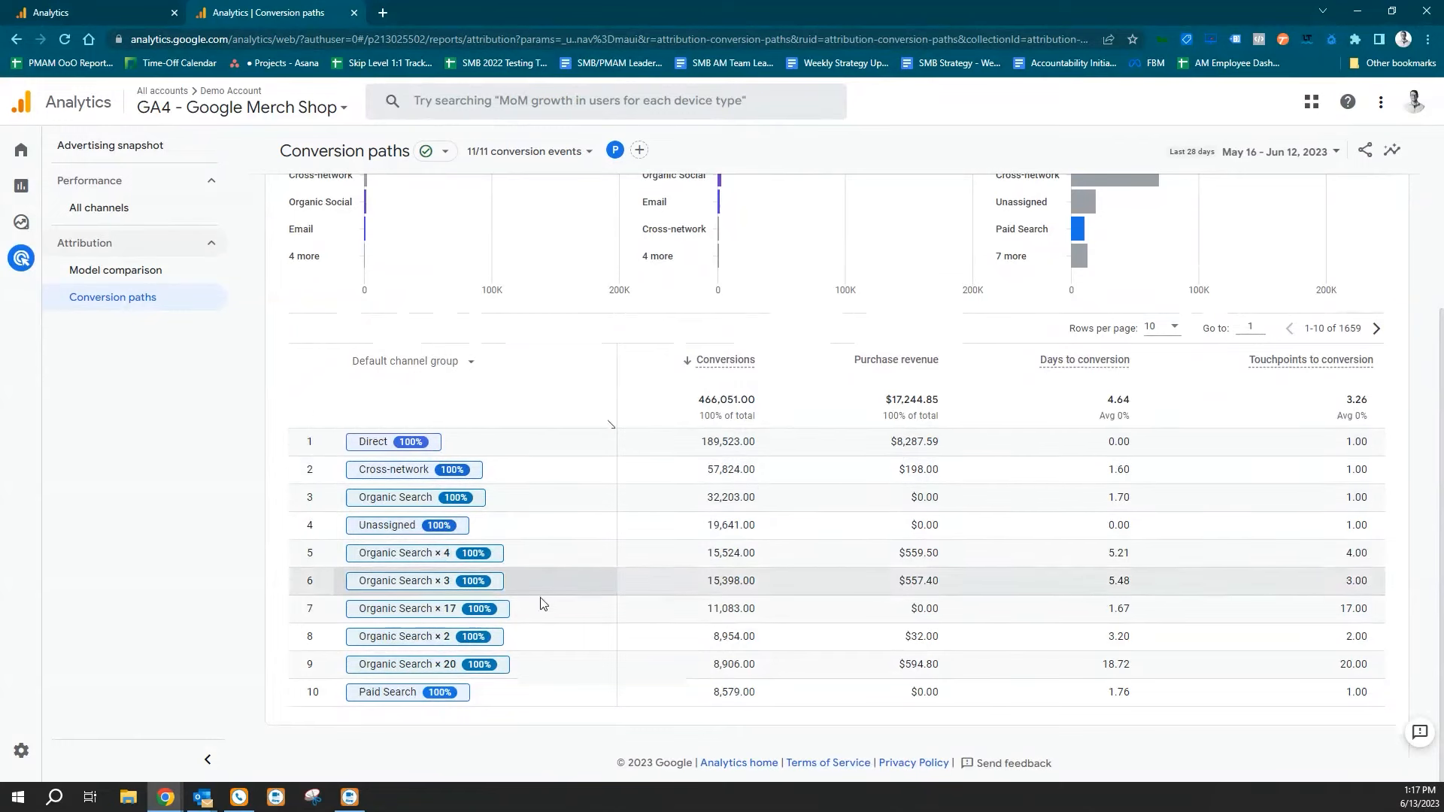
click(455, 369)
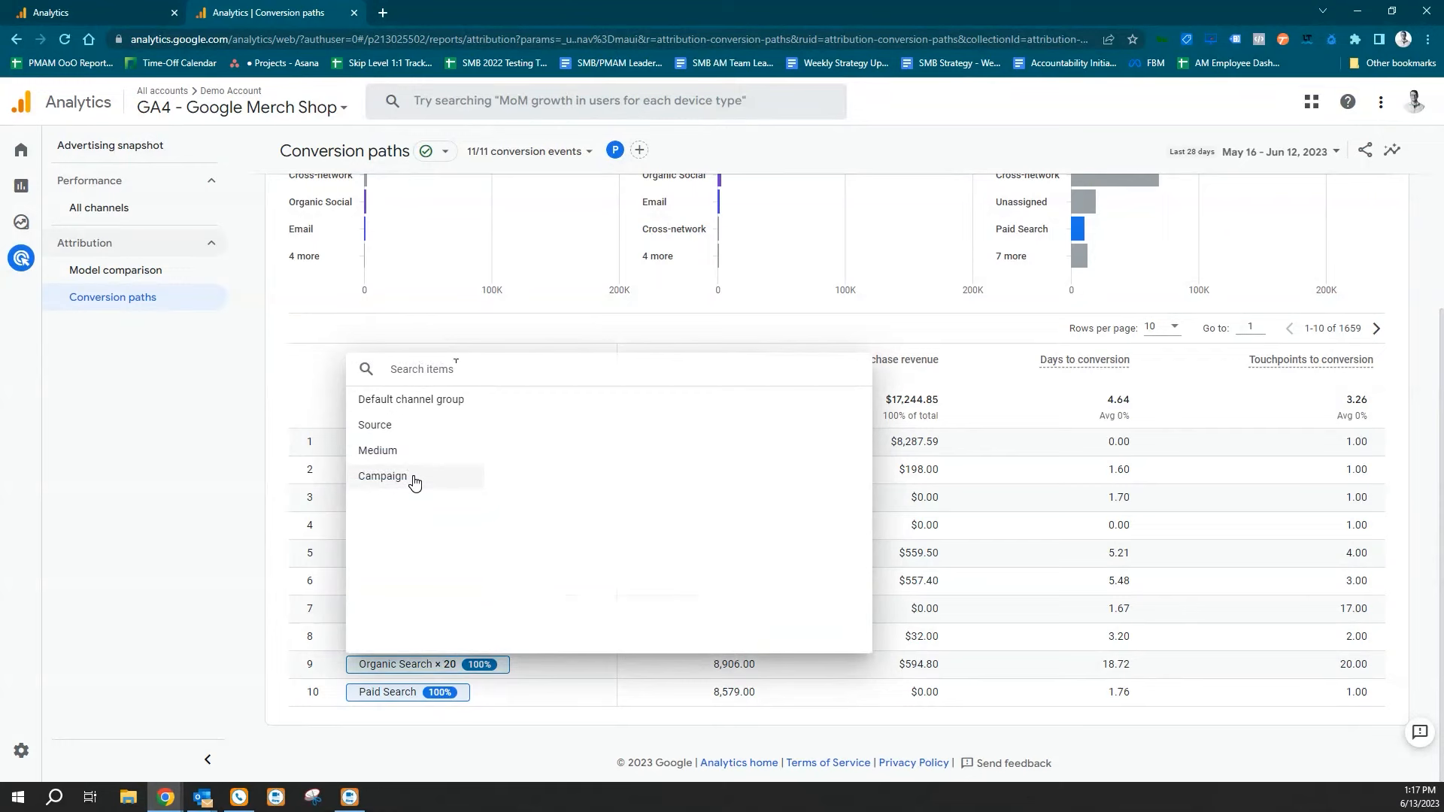
click(420, 451)
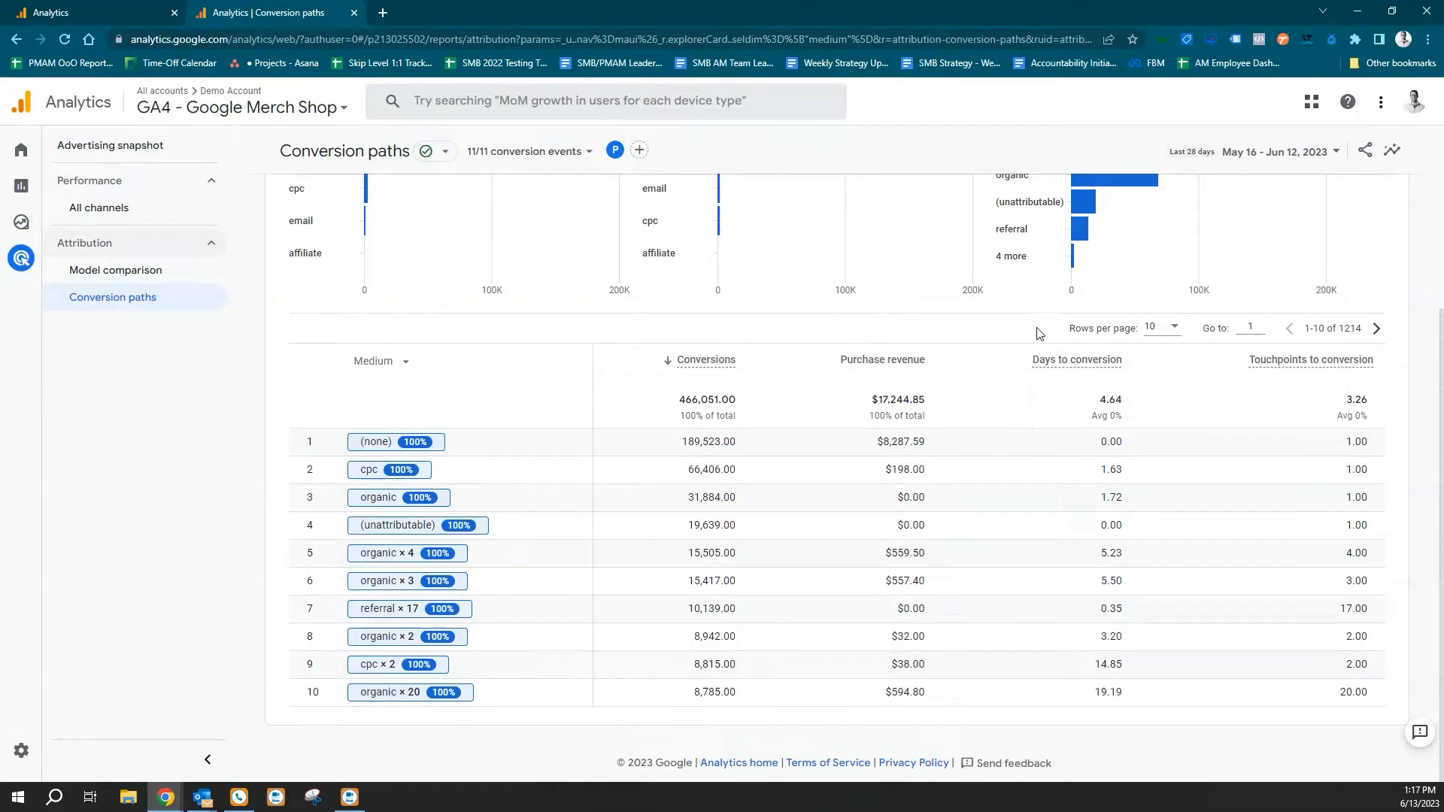
Start a new filter on the Conversion paths report and set its include dimension to Session source / medium.
mouse_move(1297, 366)
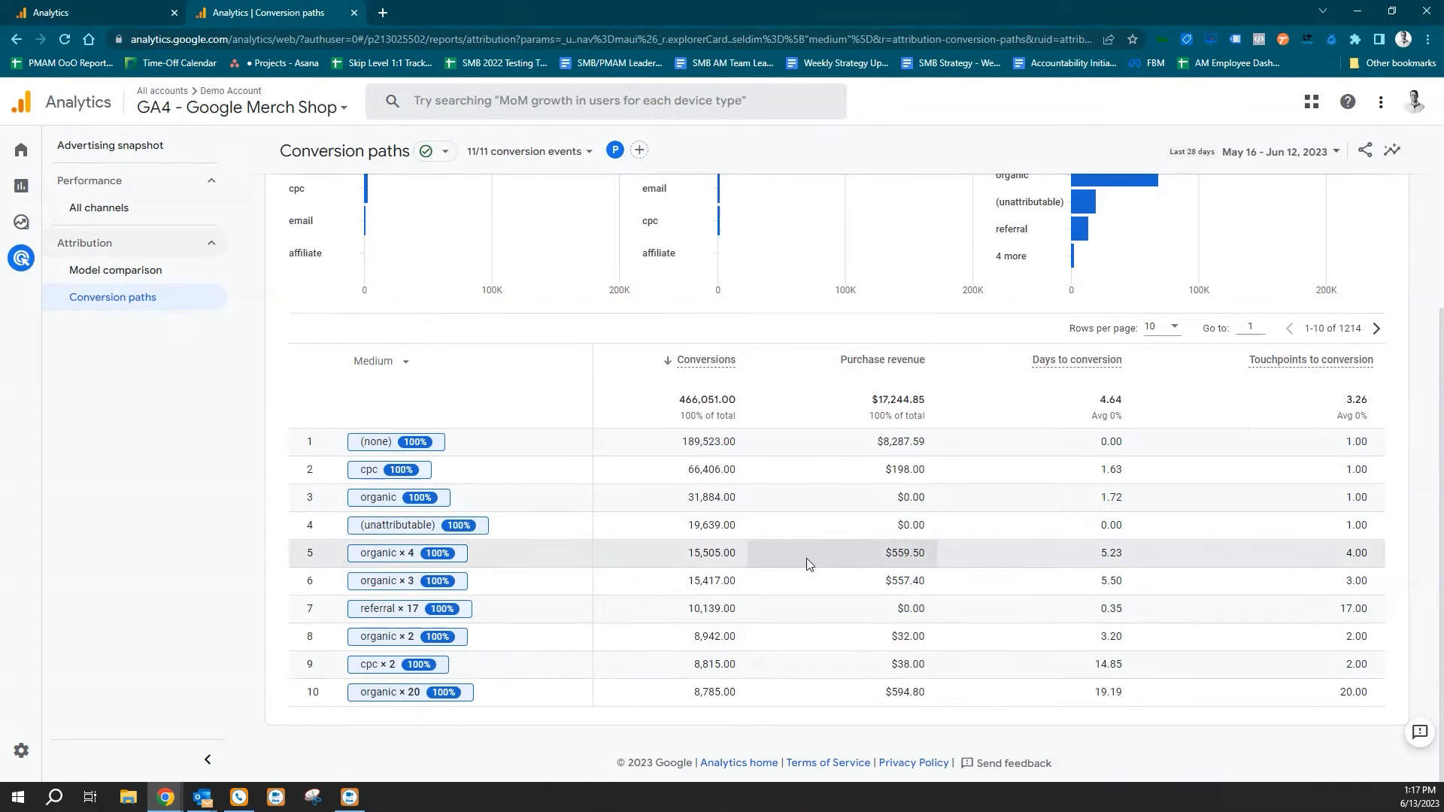
scroll(806, 558, up, 1)
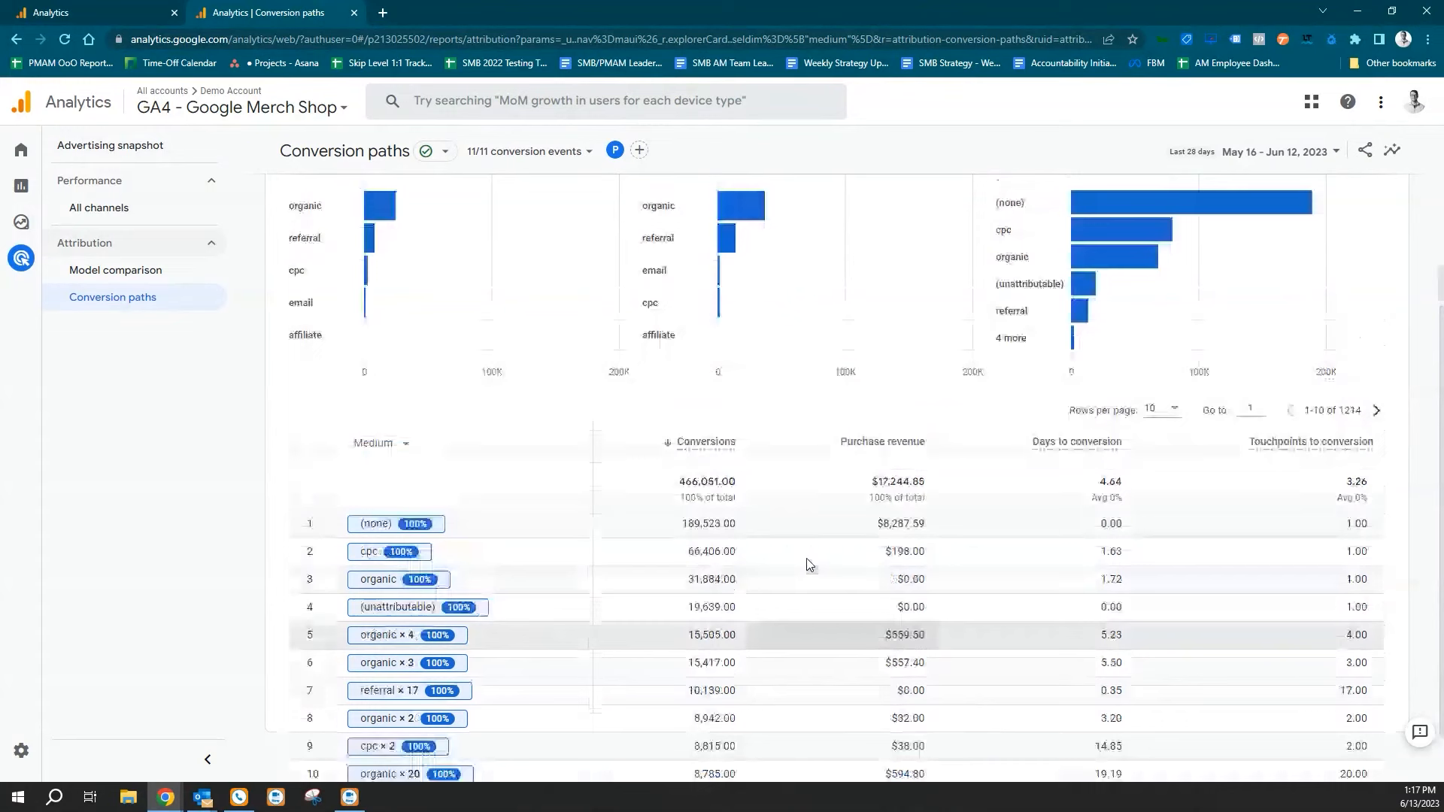
scroll(809, 561, up, 2)
scroll(737, 538, down, 3)
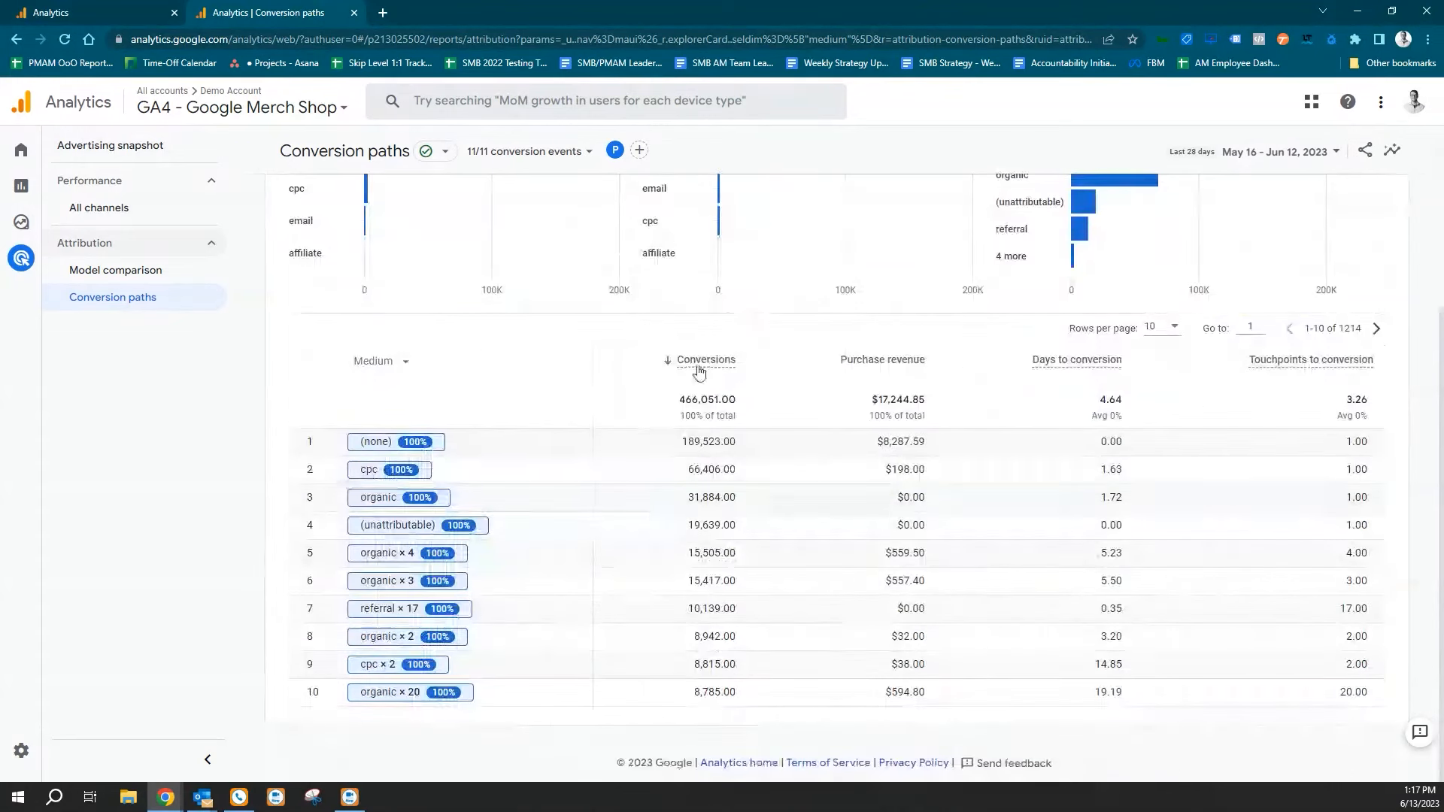
scroll(745, 346, up, 3)
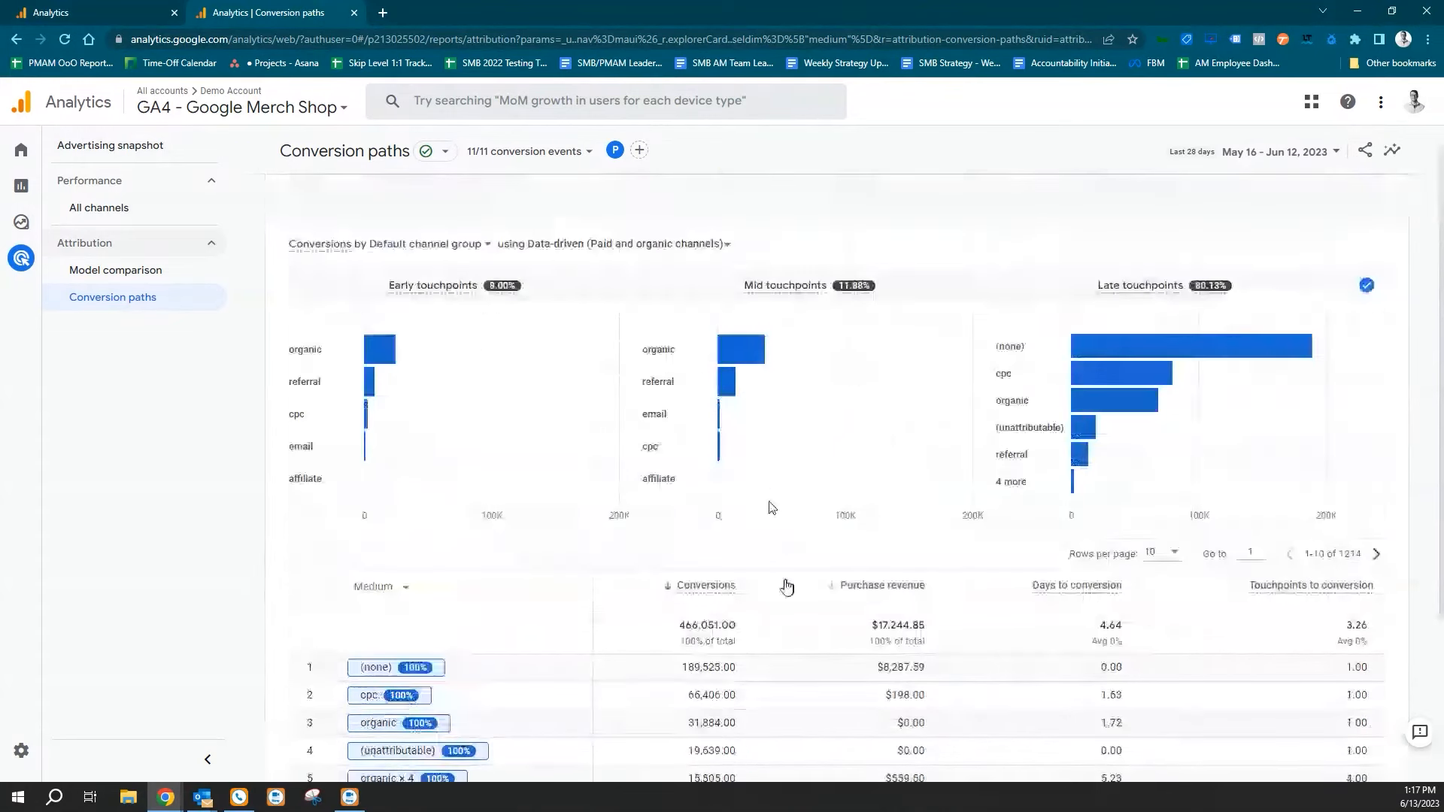
scroll(775, 586, up, 1)
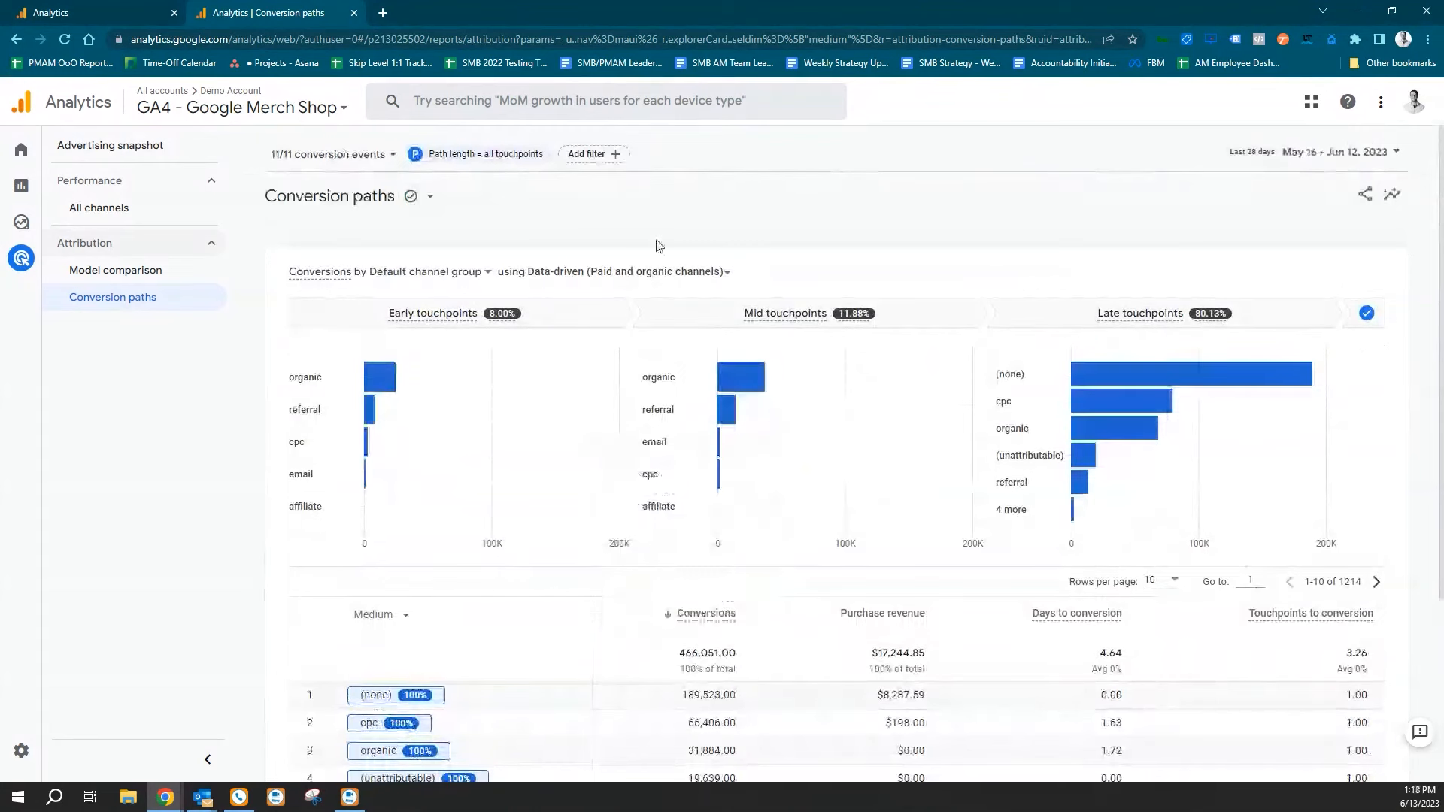
click(594, 154)
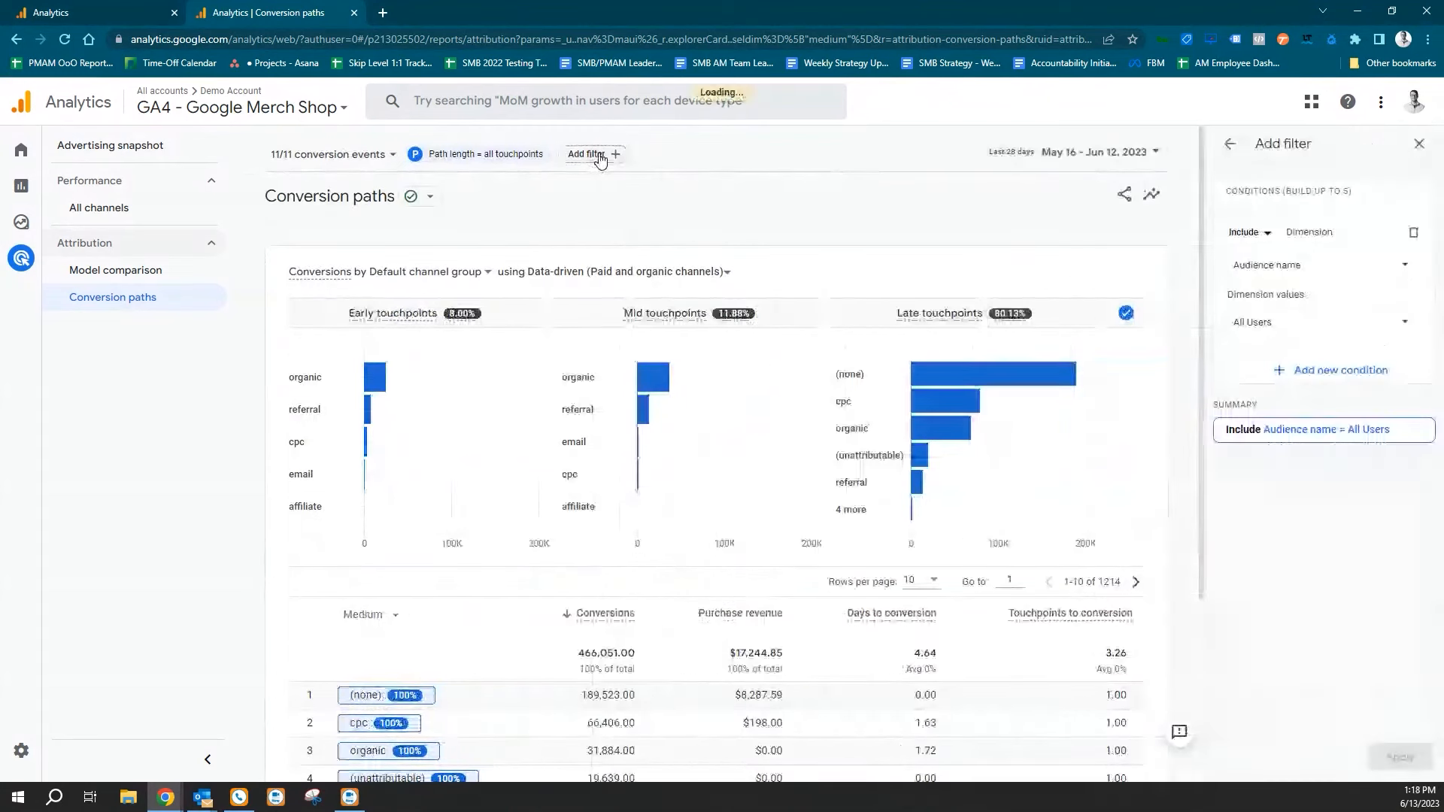
click(1345, 272)
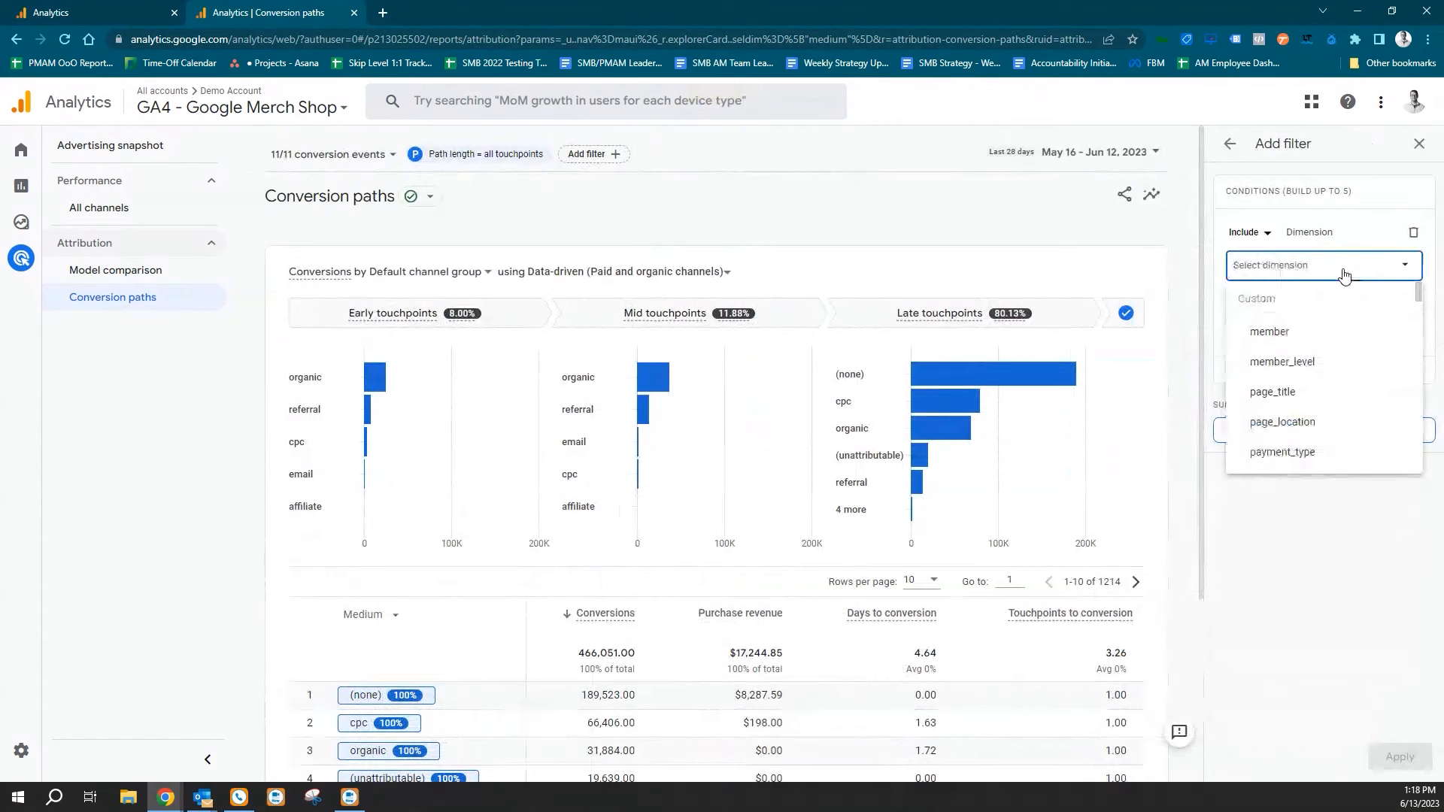
text(sou)
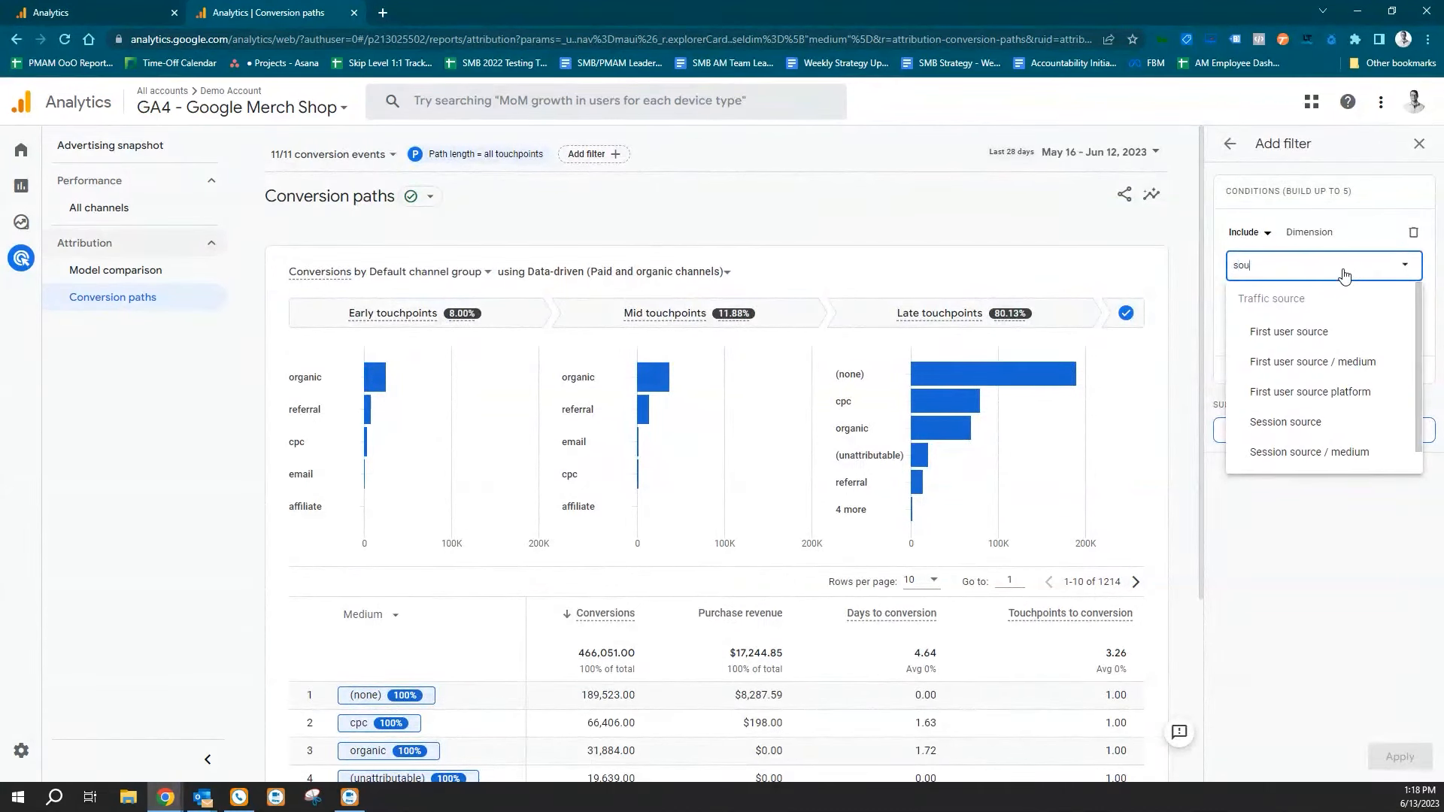
text(rce)
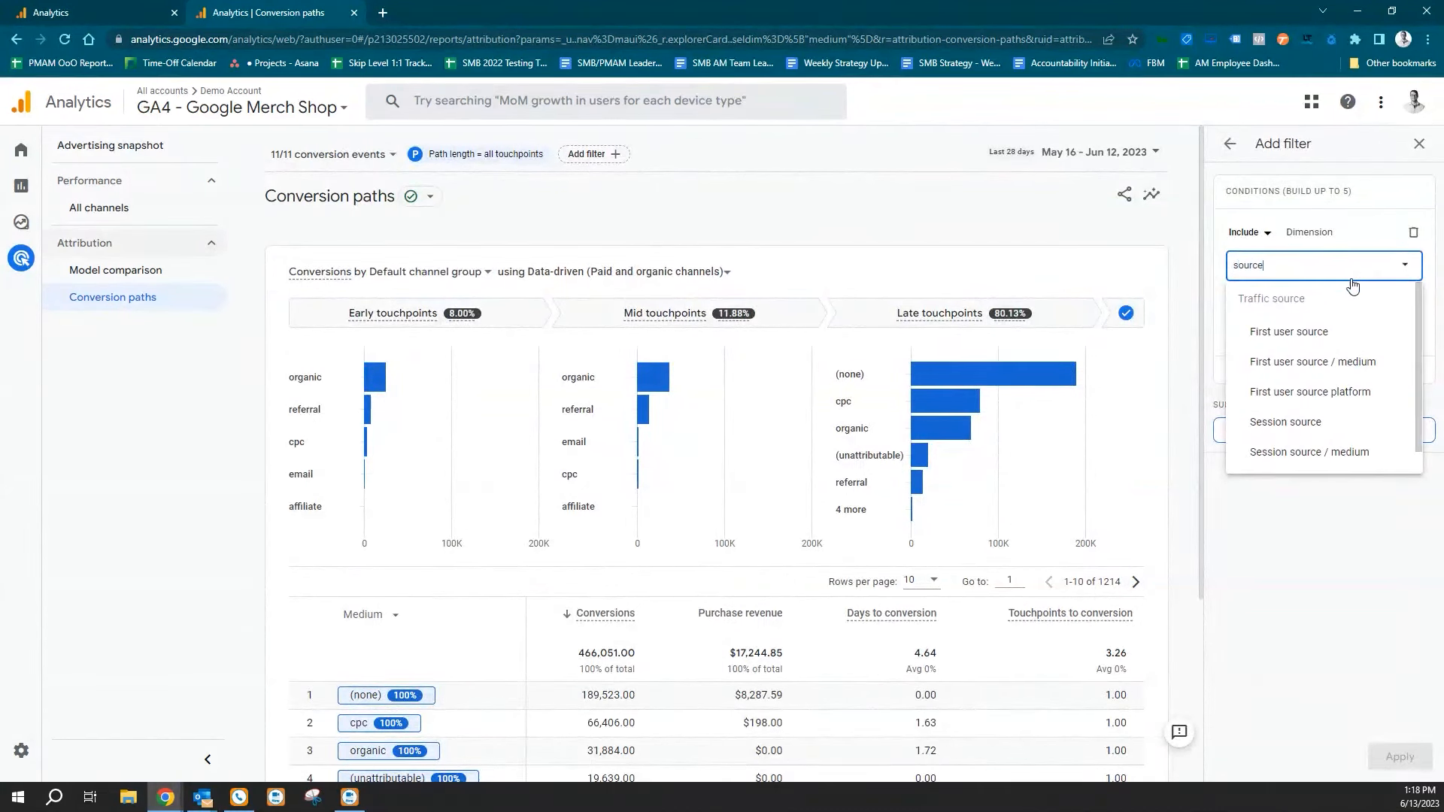
click(1337, 451)
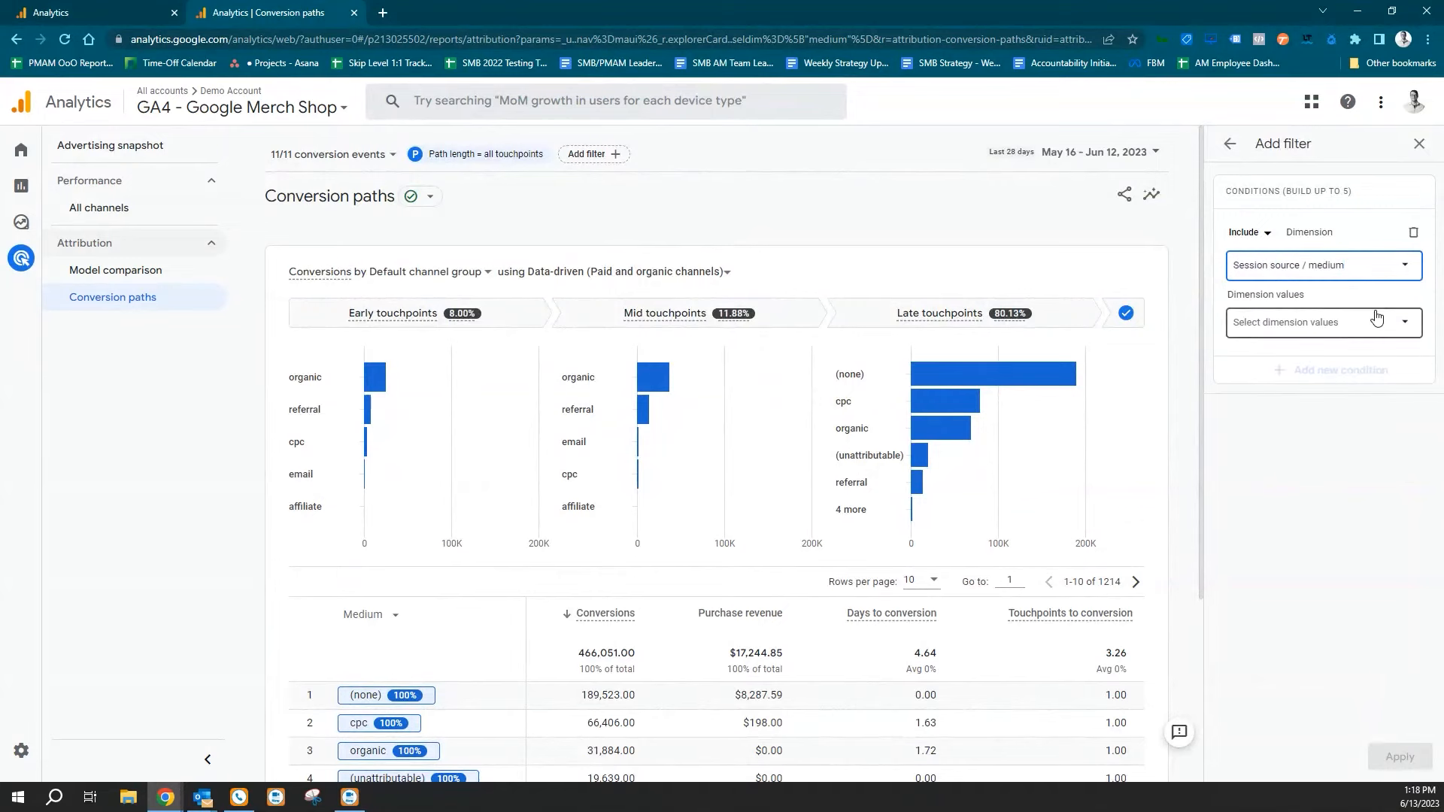
Set the filter's dimension value to google / cpc and apply the filter to the report.
click(1346, 299)
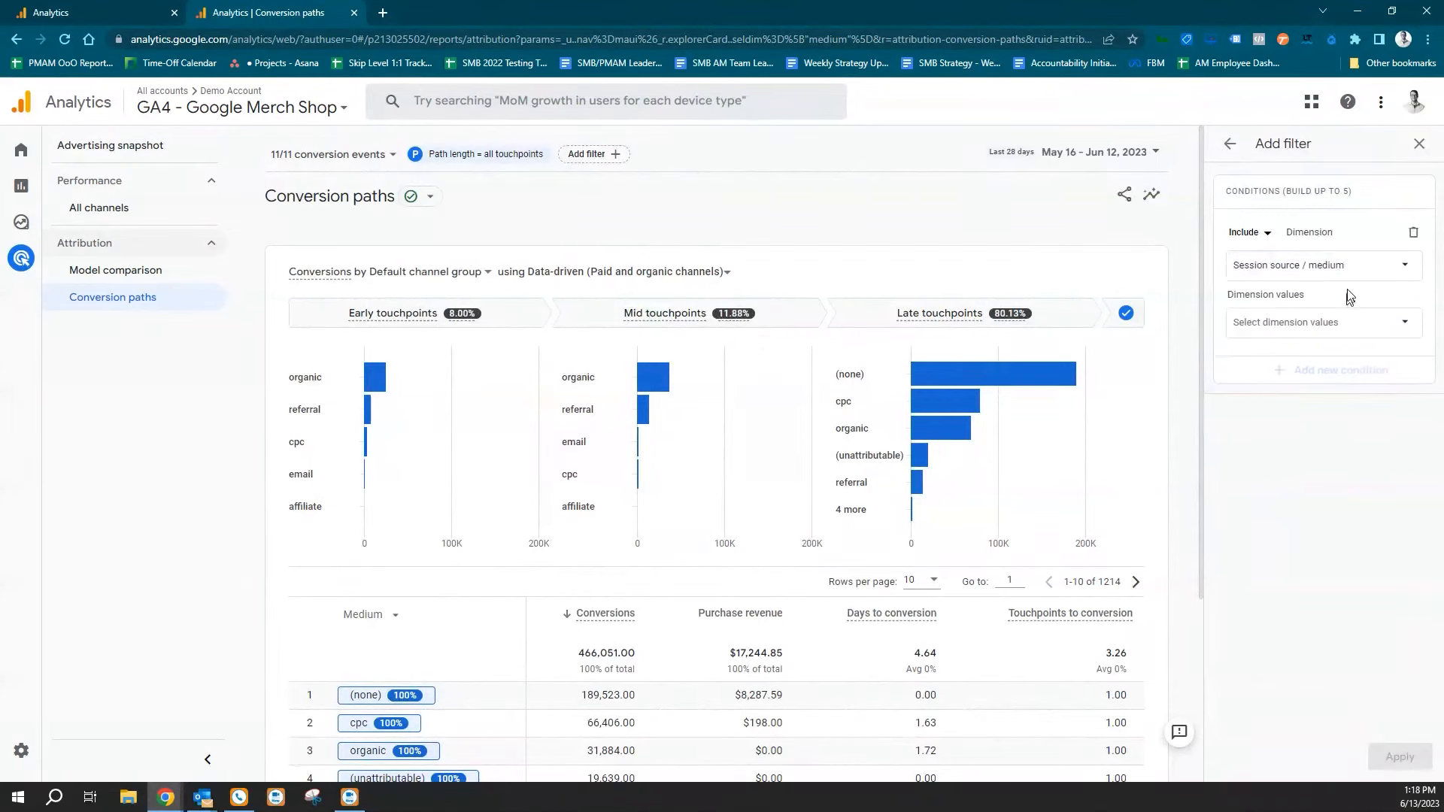
click(1321, 322)
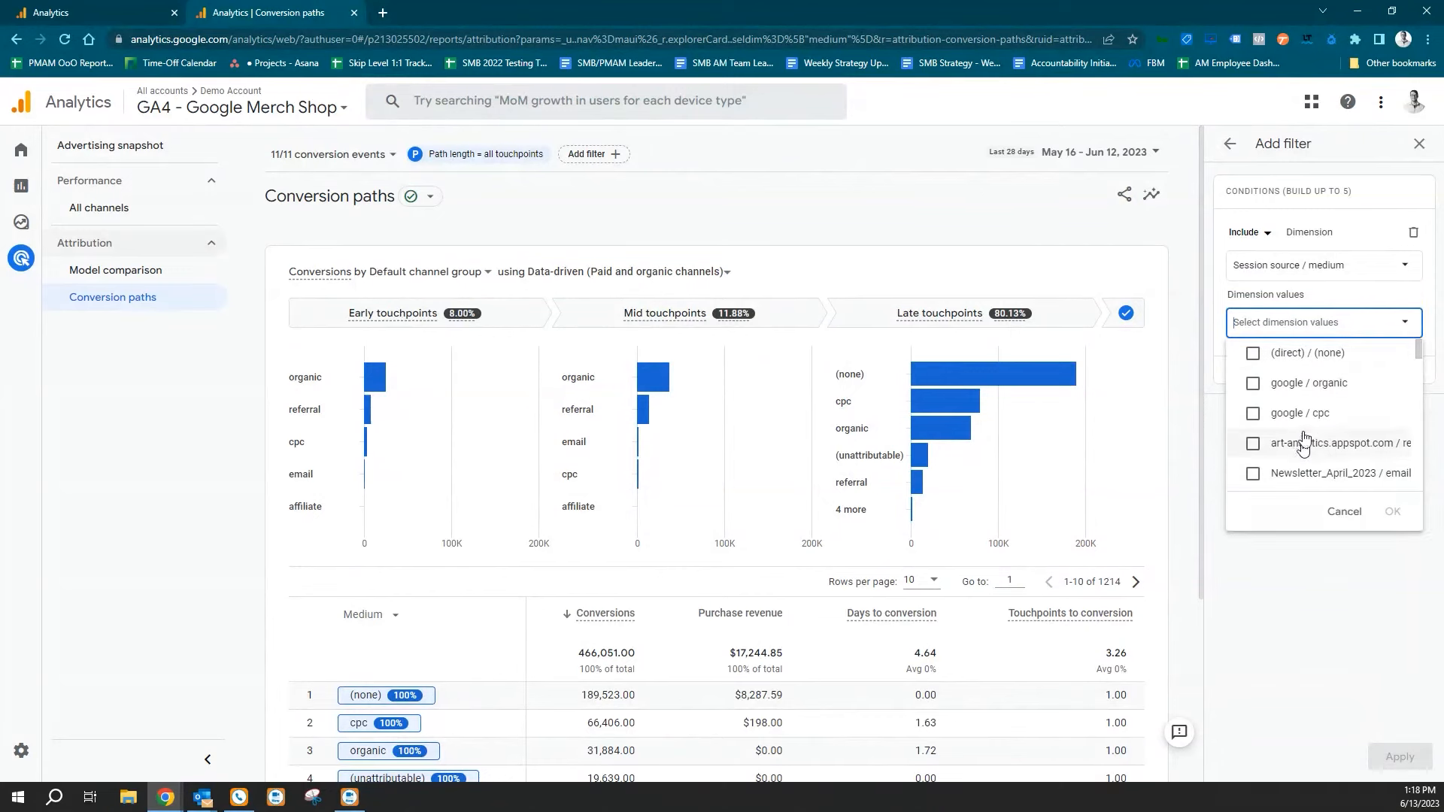
click(1307, 413)
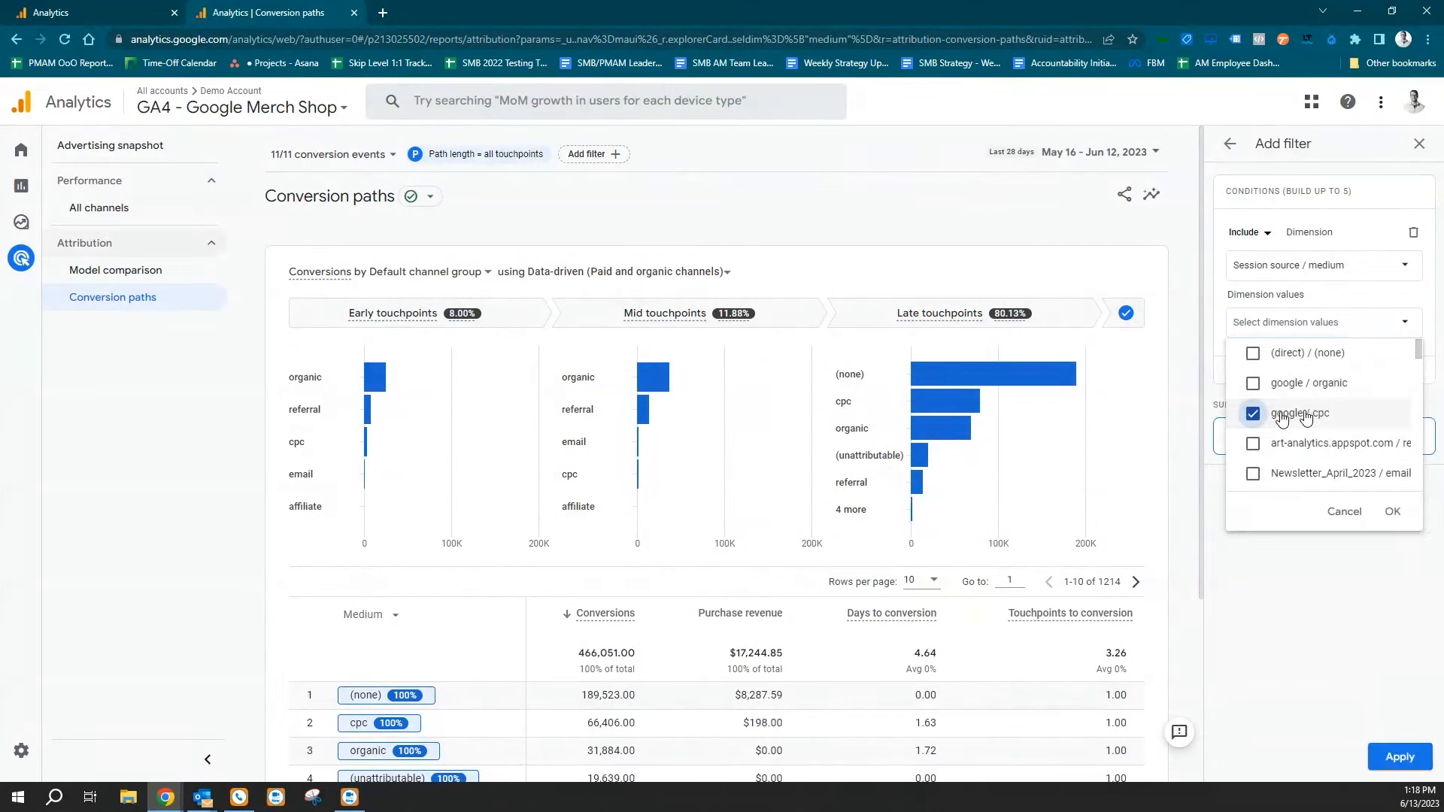
click(1396, 512)
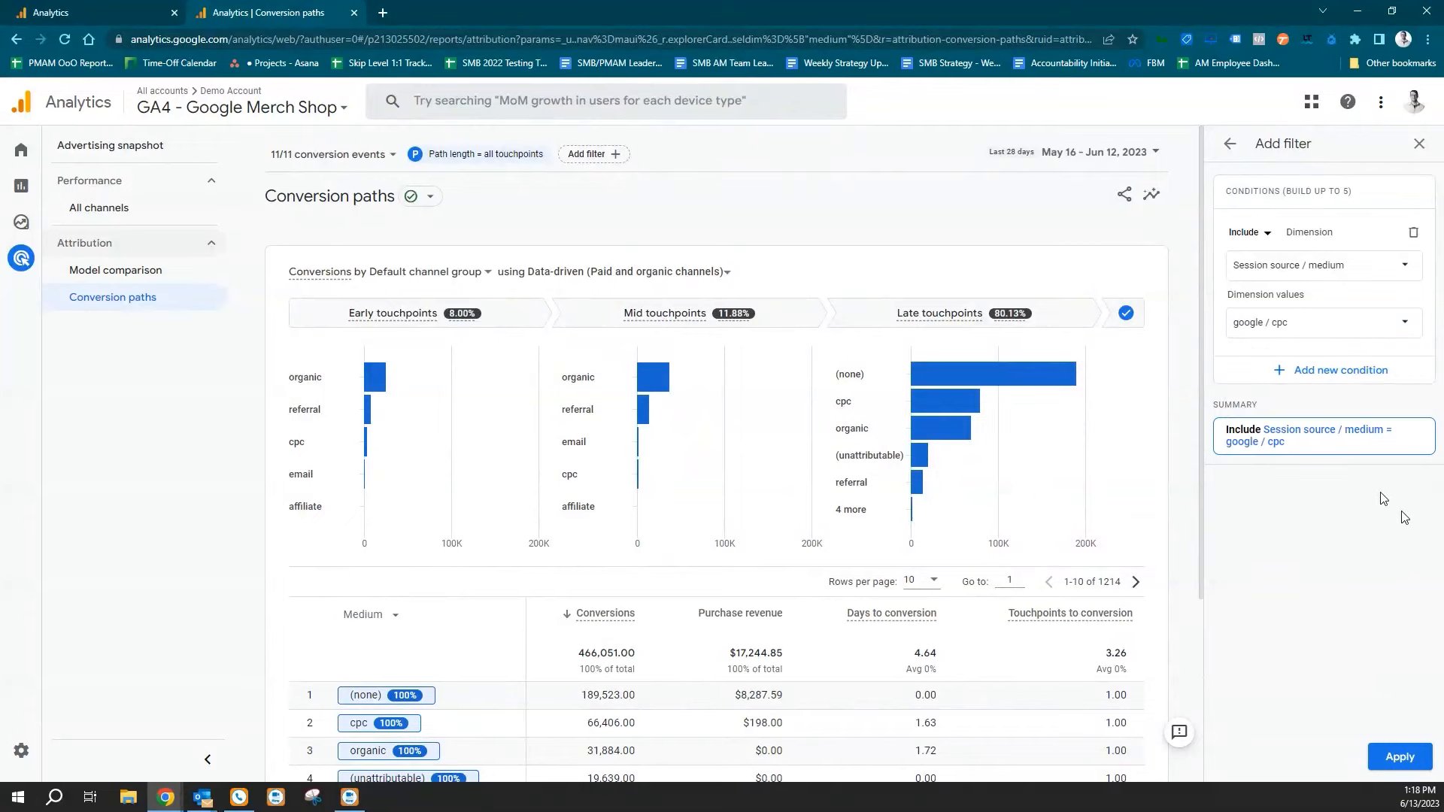
click(1398, 757)
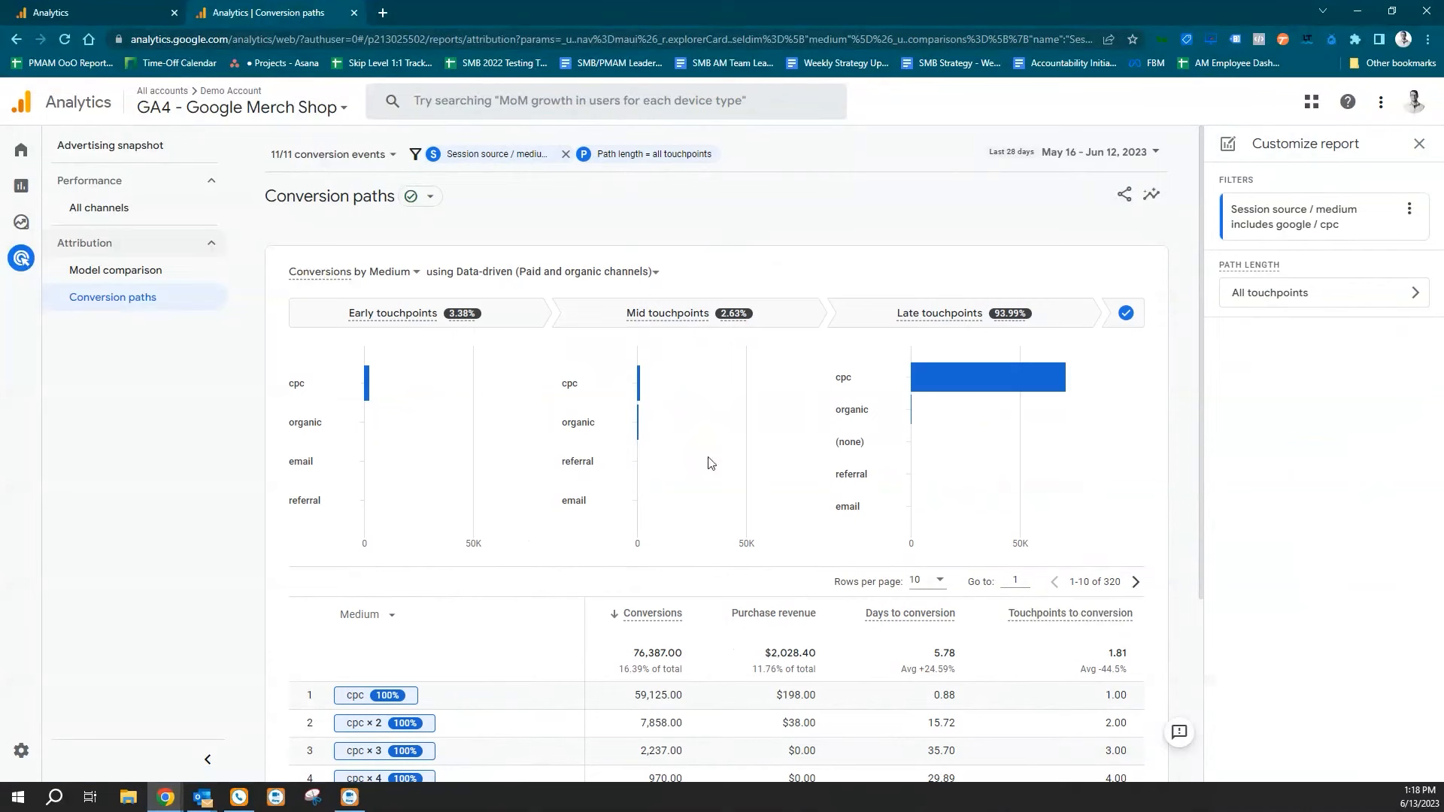
Close the report customization and examine the early, mid and late touchpoint shares for the filtered conversion paths.
scroll(577, 610, down, 3)
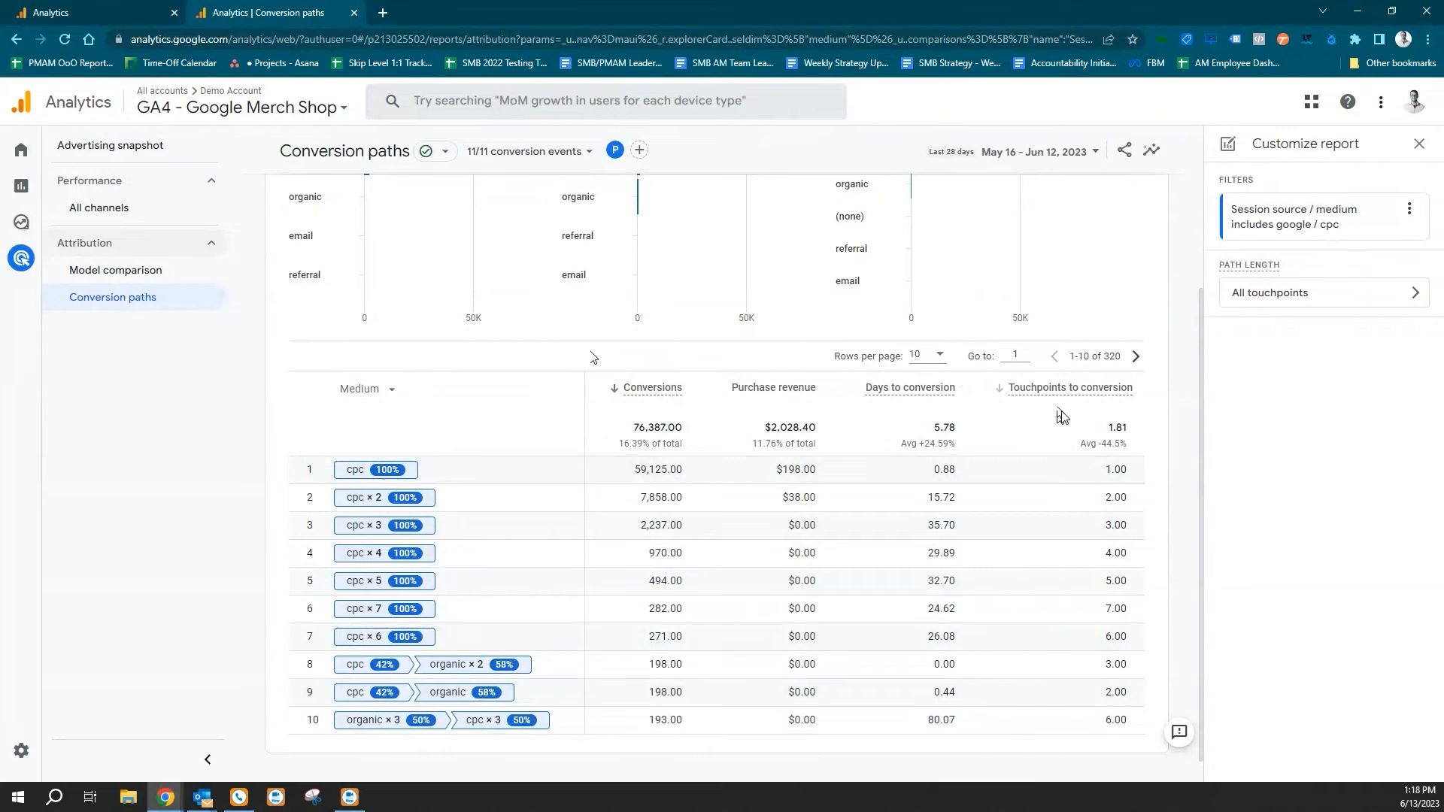
click(1419, 143)
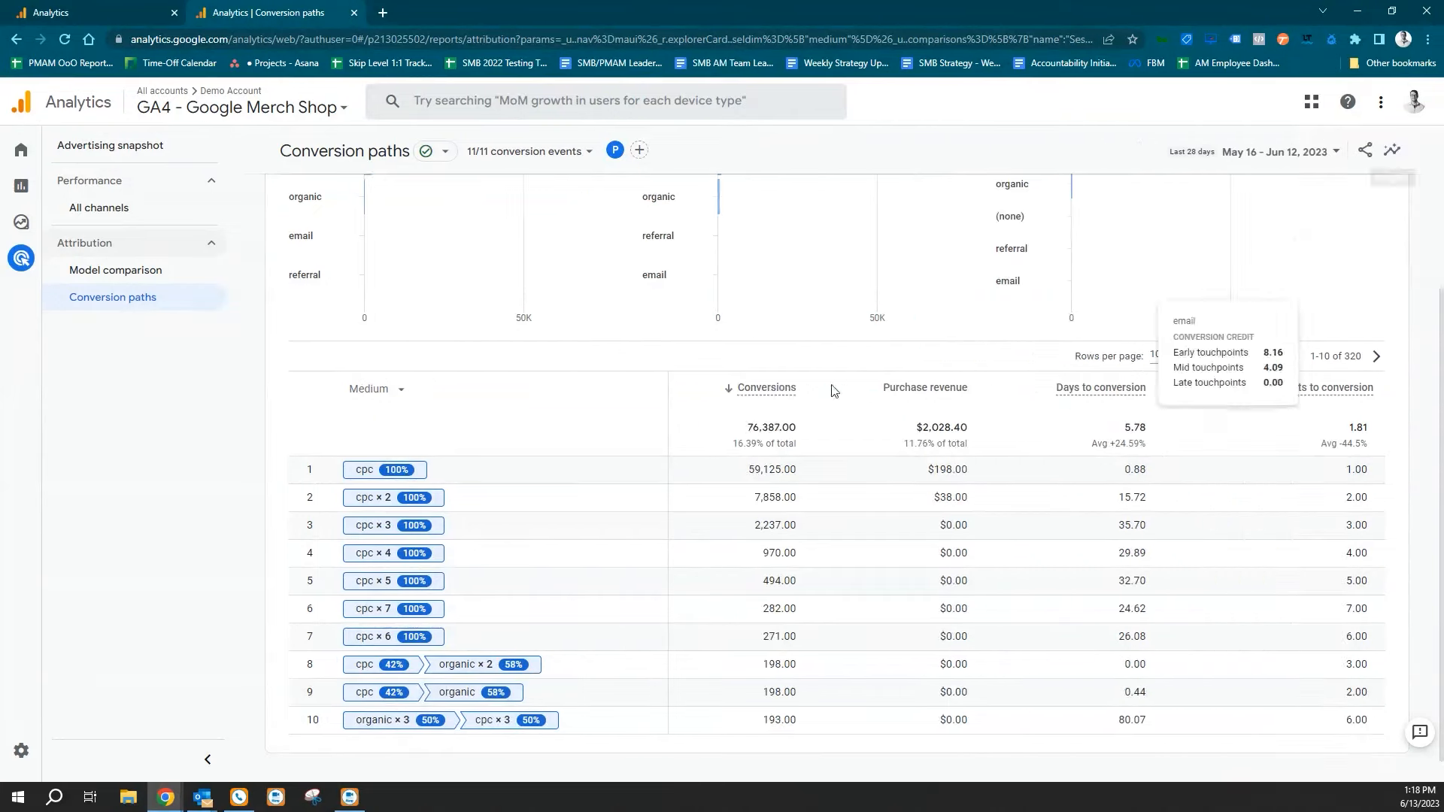
scroll(793, 361, up, 3)
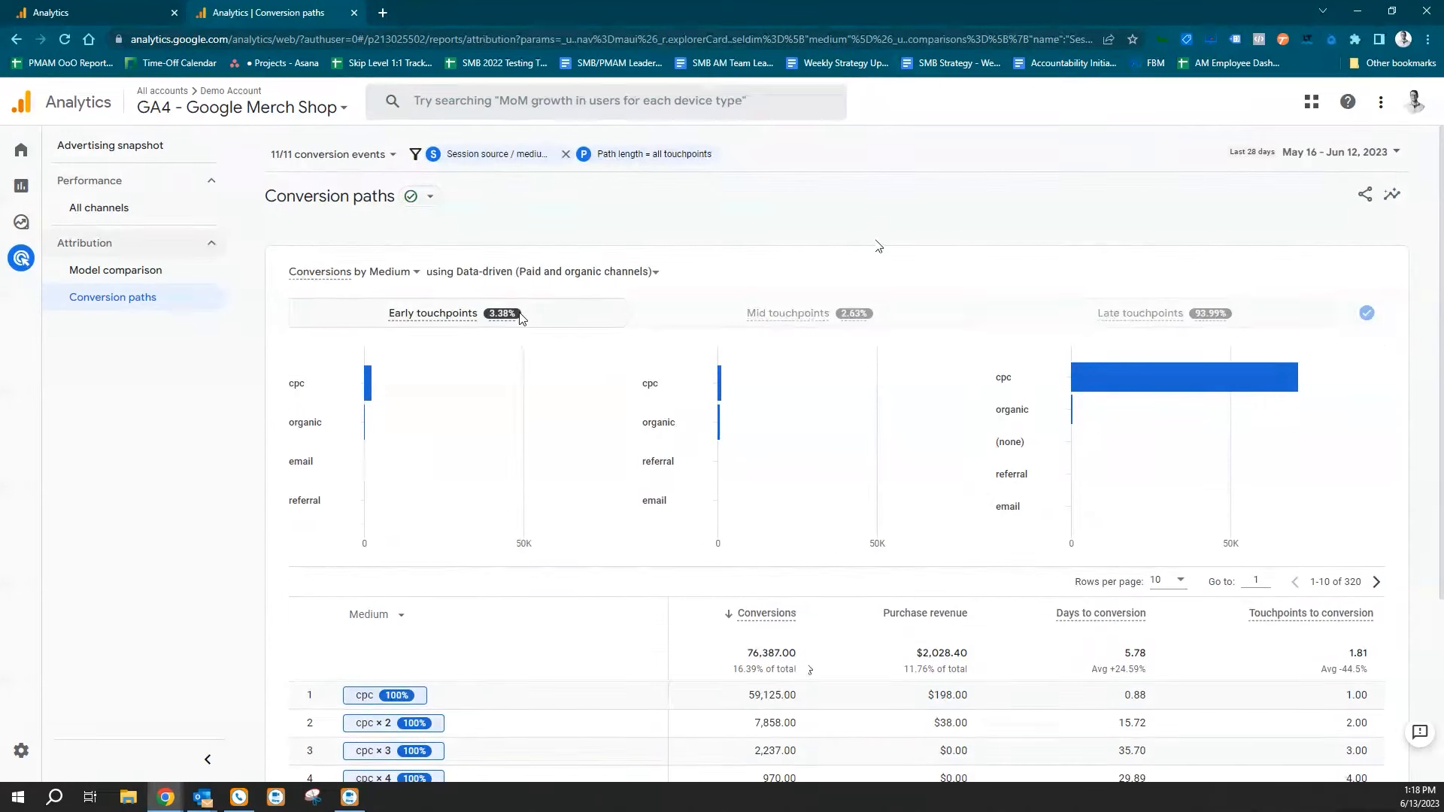
mouse_move(522, 316)
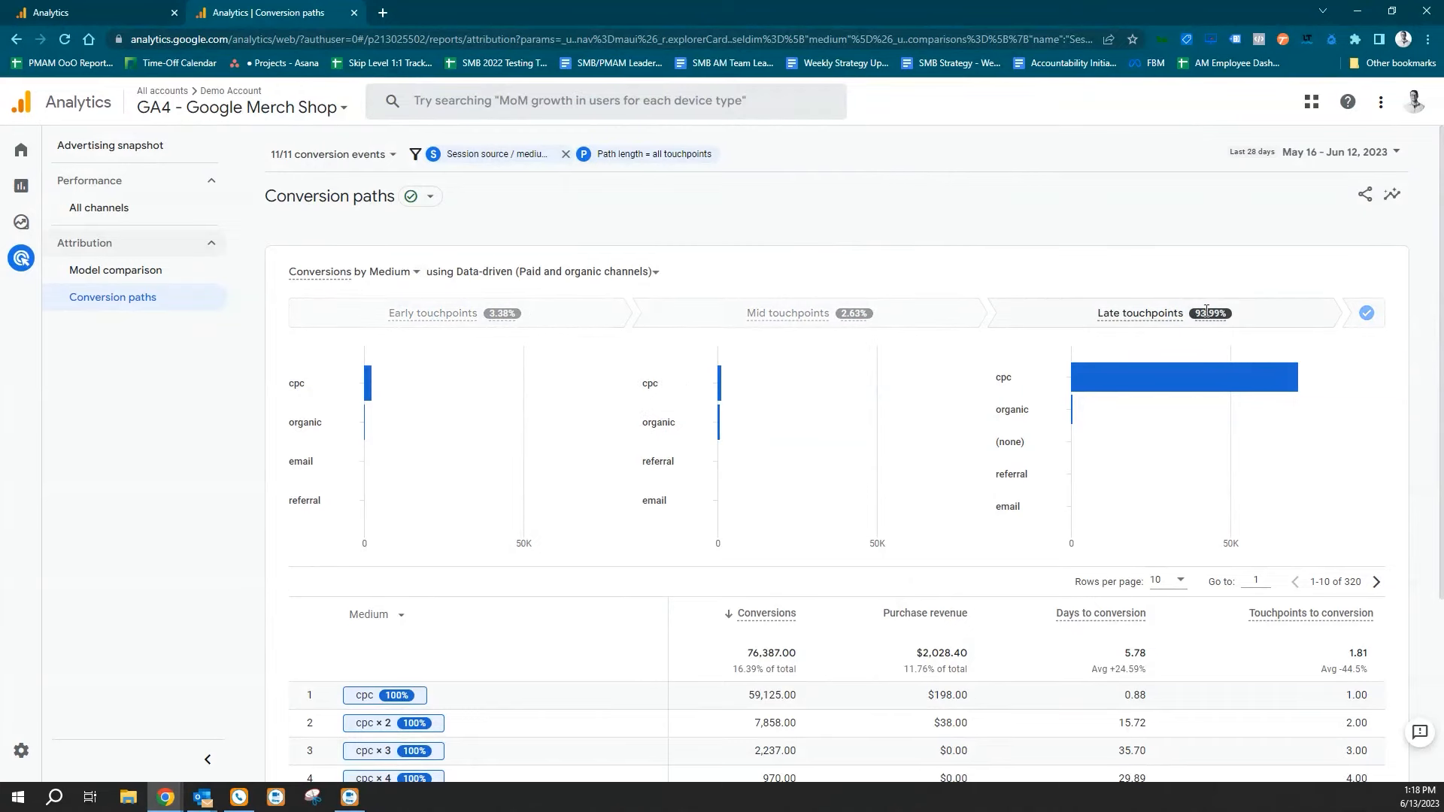
mouse_move(1207, 309)
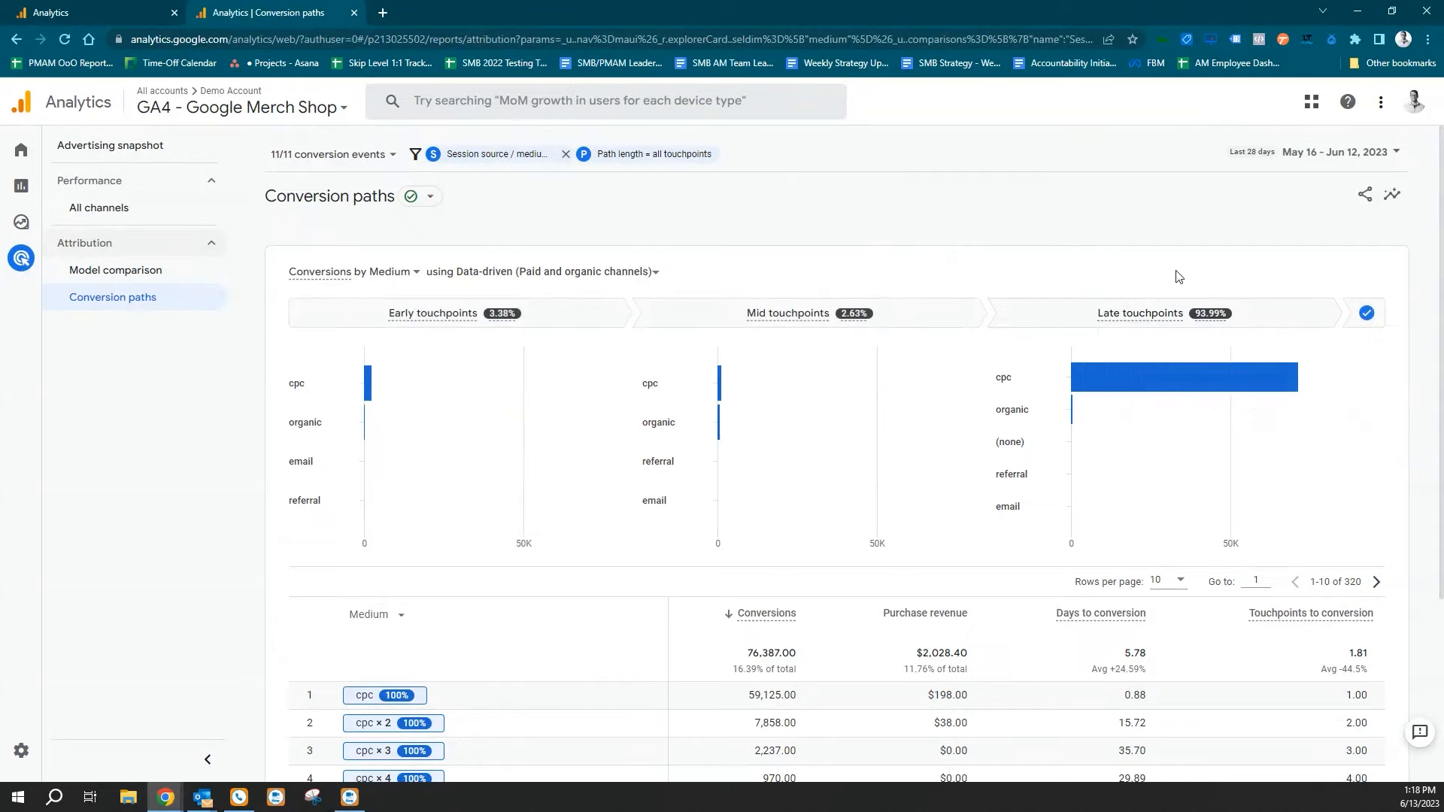
Set the conversion paths table to show 250 rows per page.
scroll(1178, 269, down, 3)
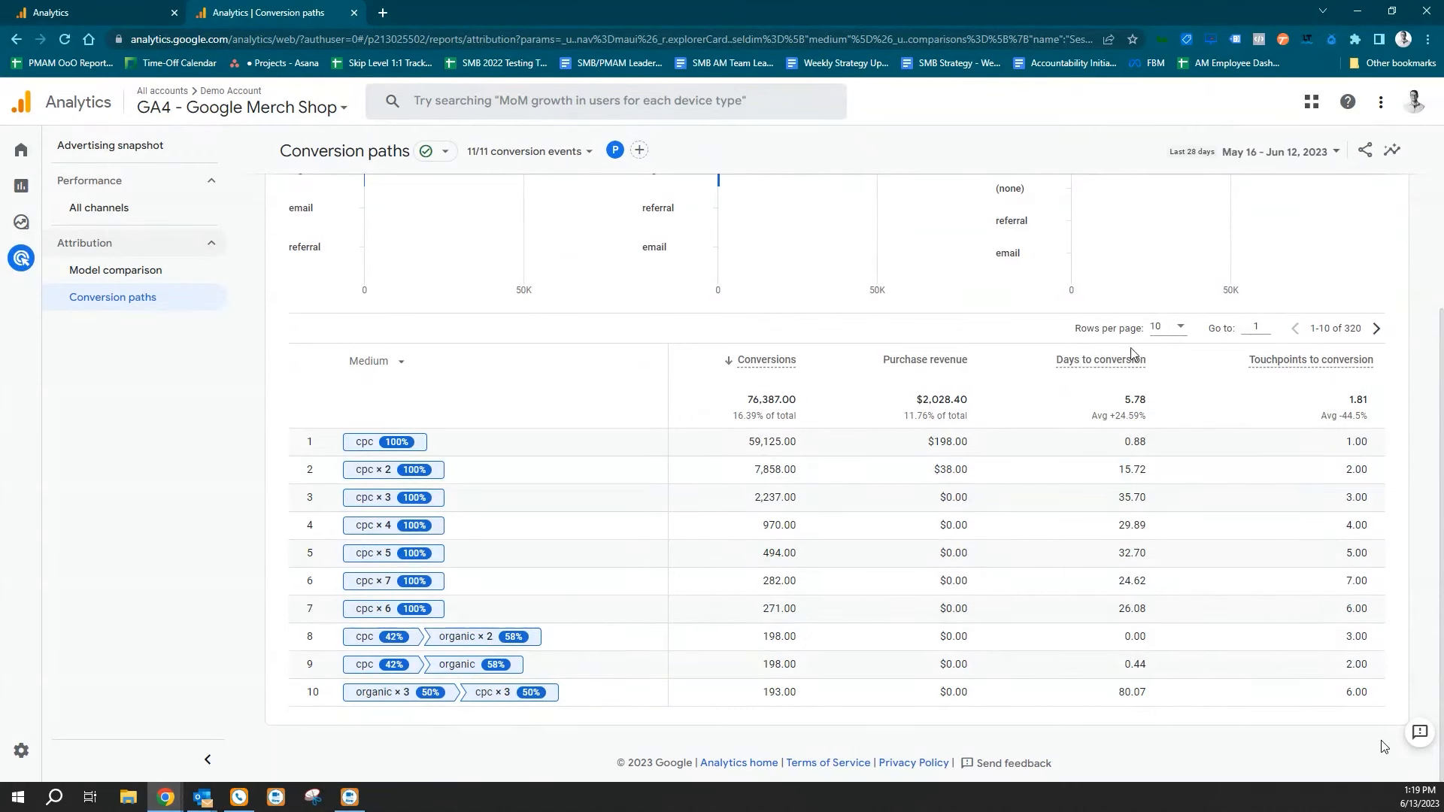
click(1171, 329)
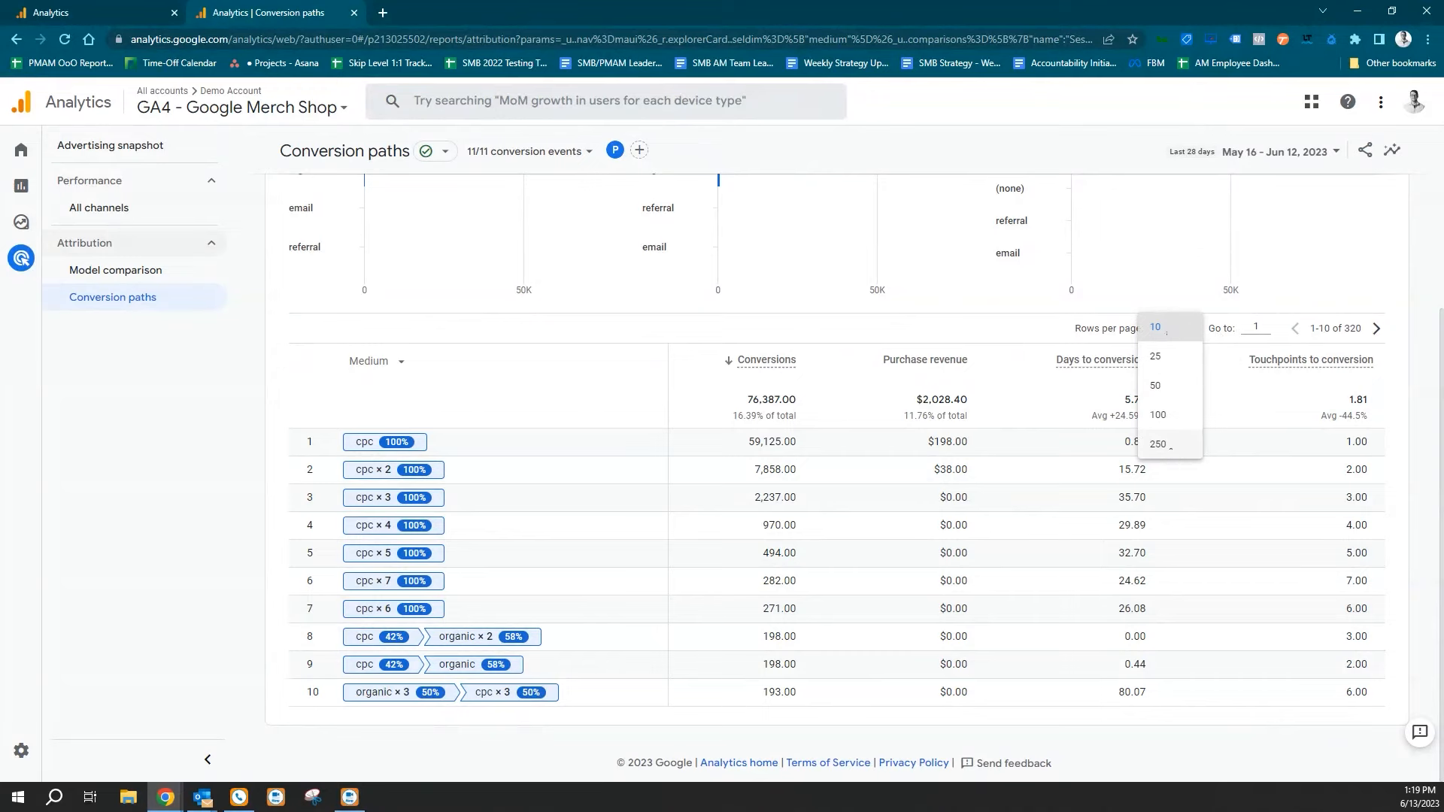
click(1170, 446)
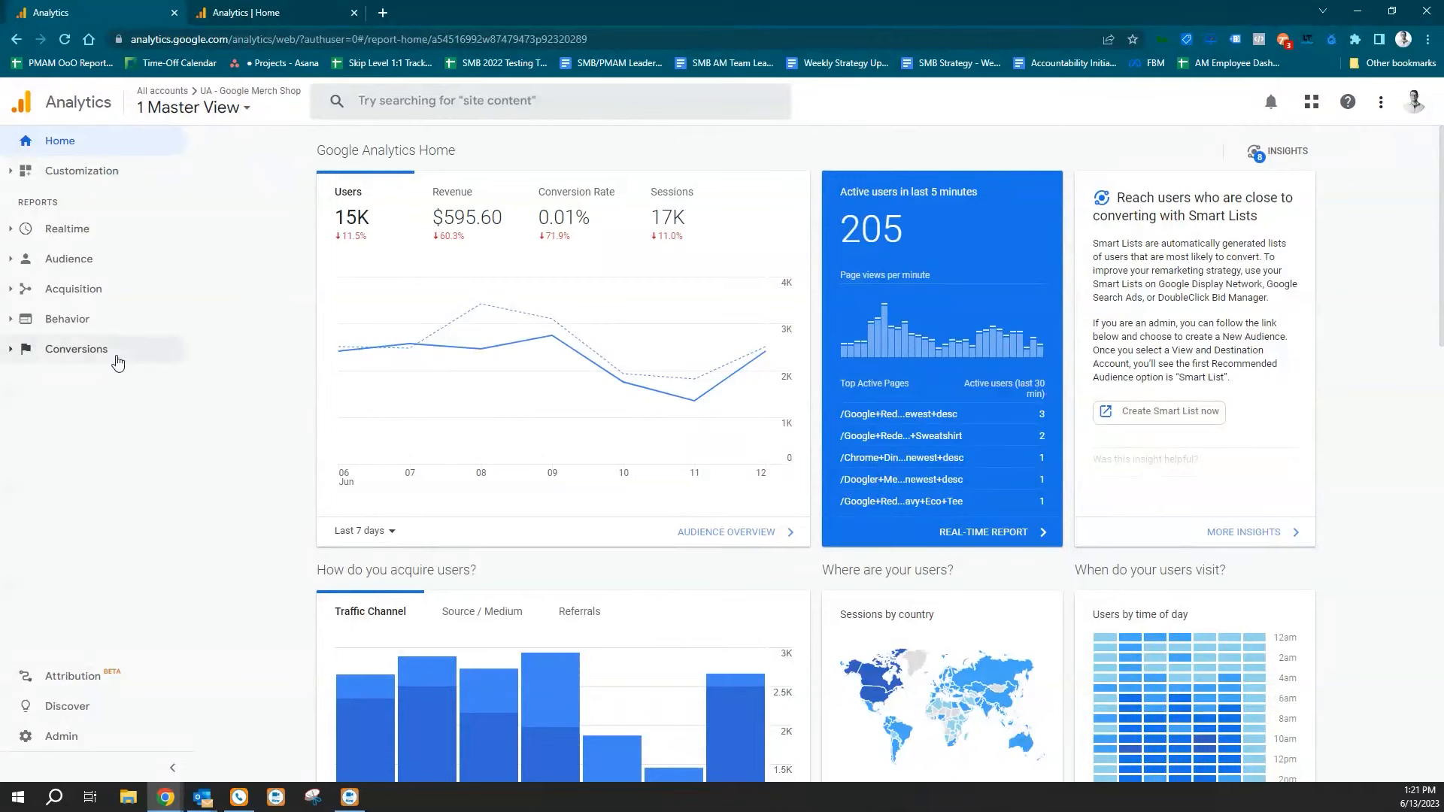
Expand the Ecommerce reports under Conversions in the UA 1 Master View and locate Shopping Behavior.
click(58, 356)
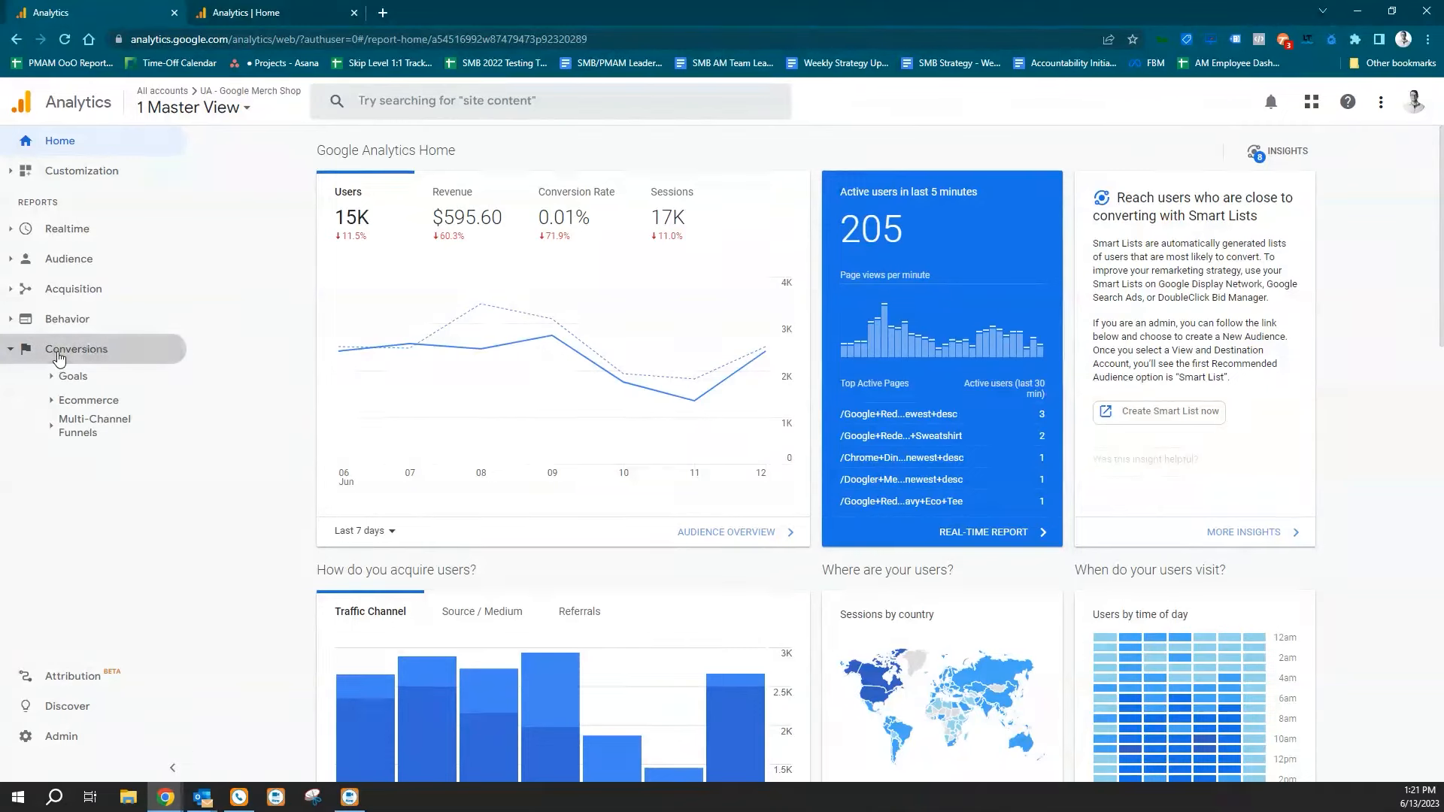
click(72, 405)
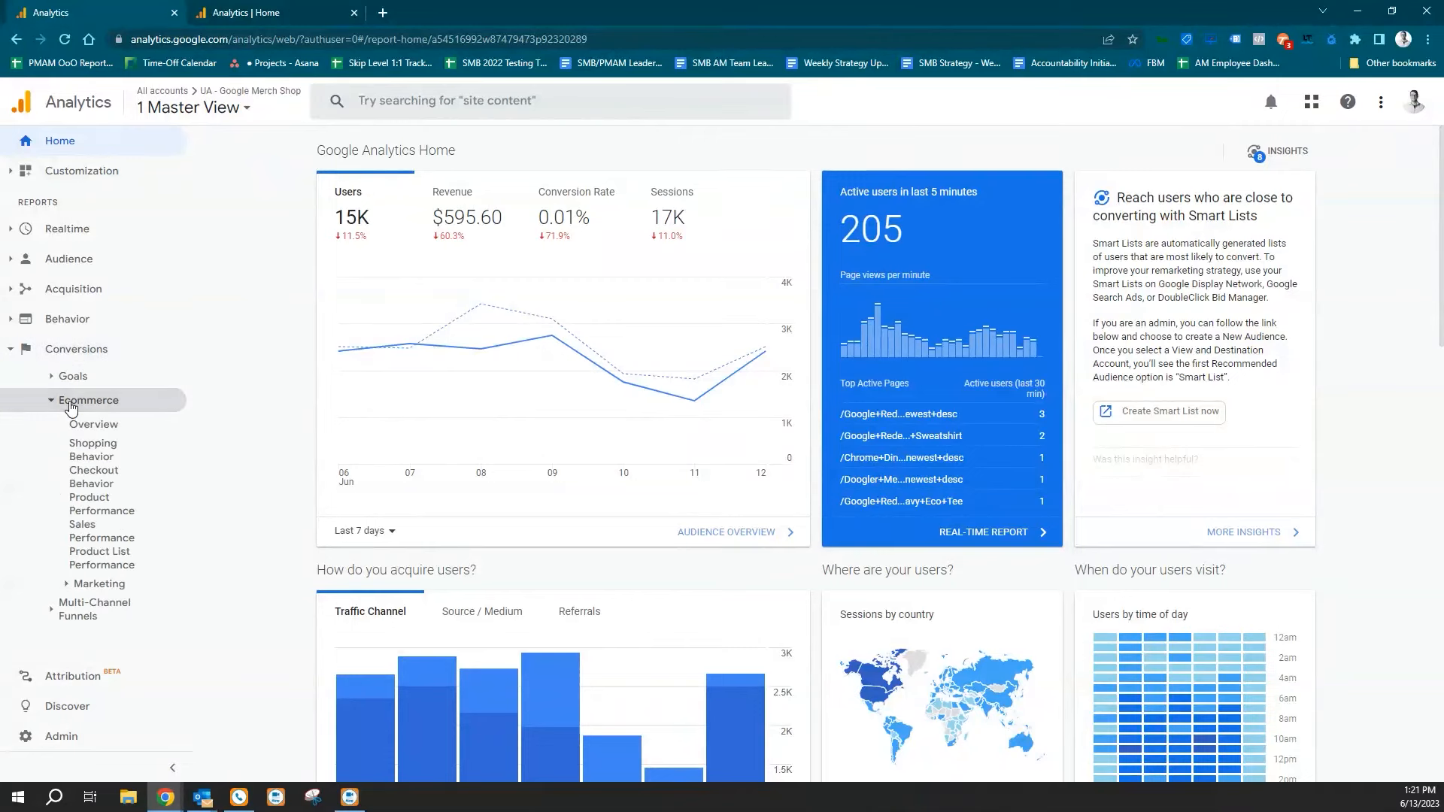
click(90, 457)
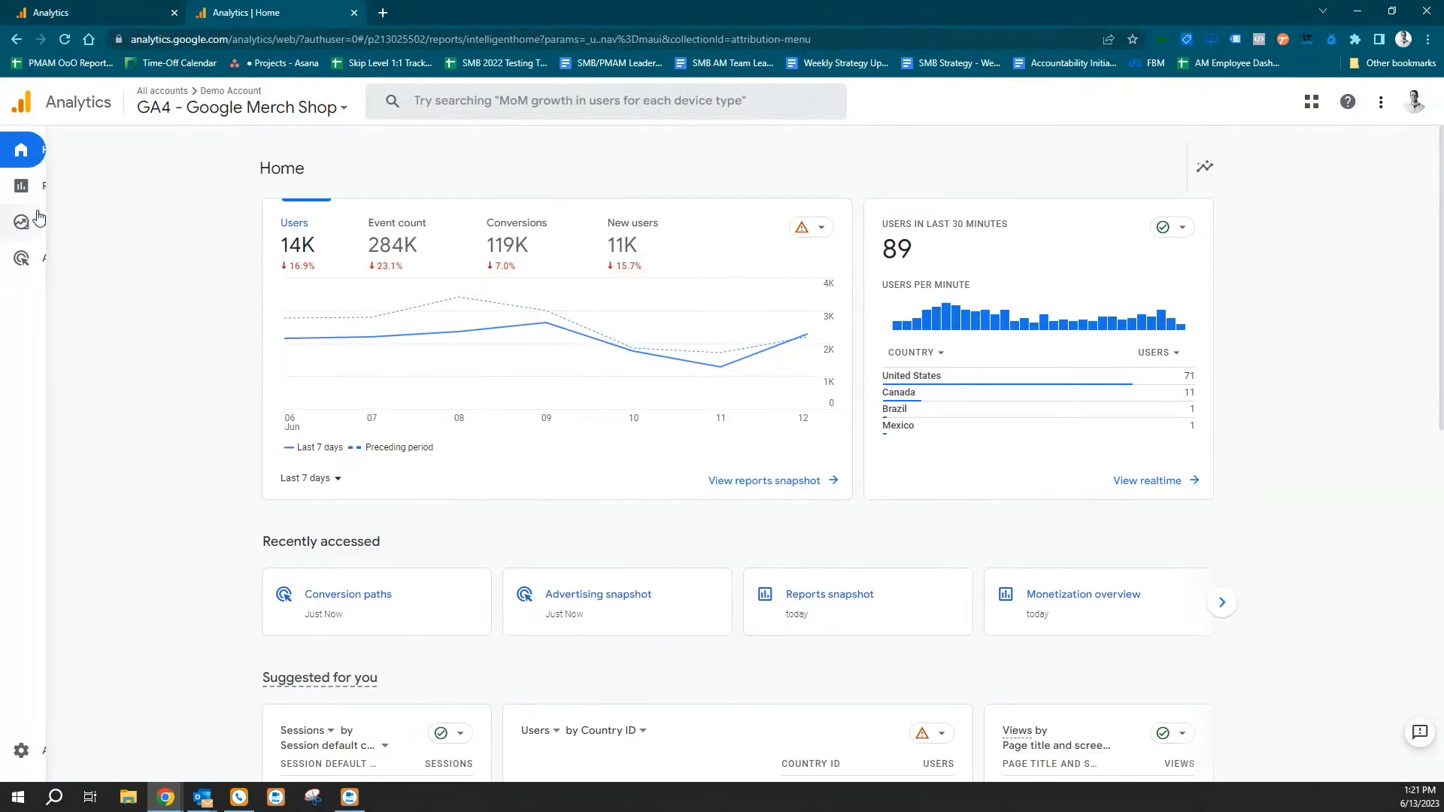
Create a new exploration in the GA4 - Google Merch Shop property from the Funnel exploration template.
mouse_move(21, 186)
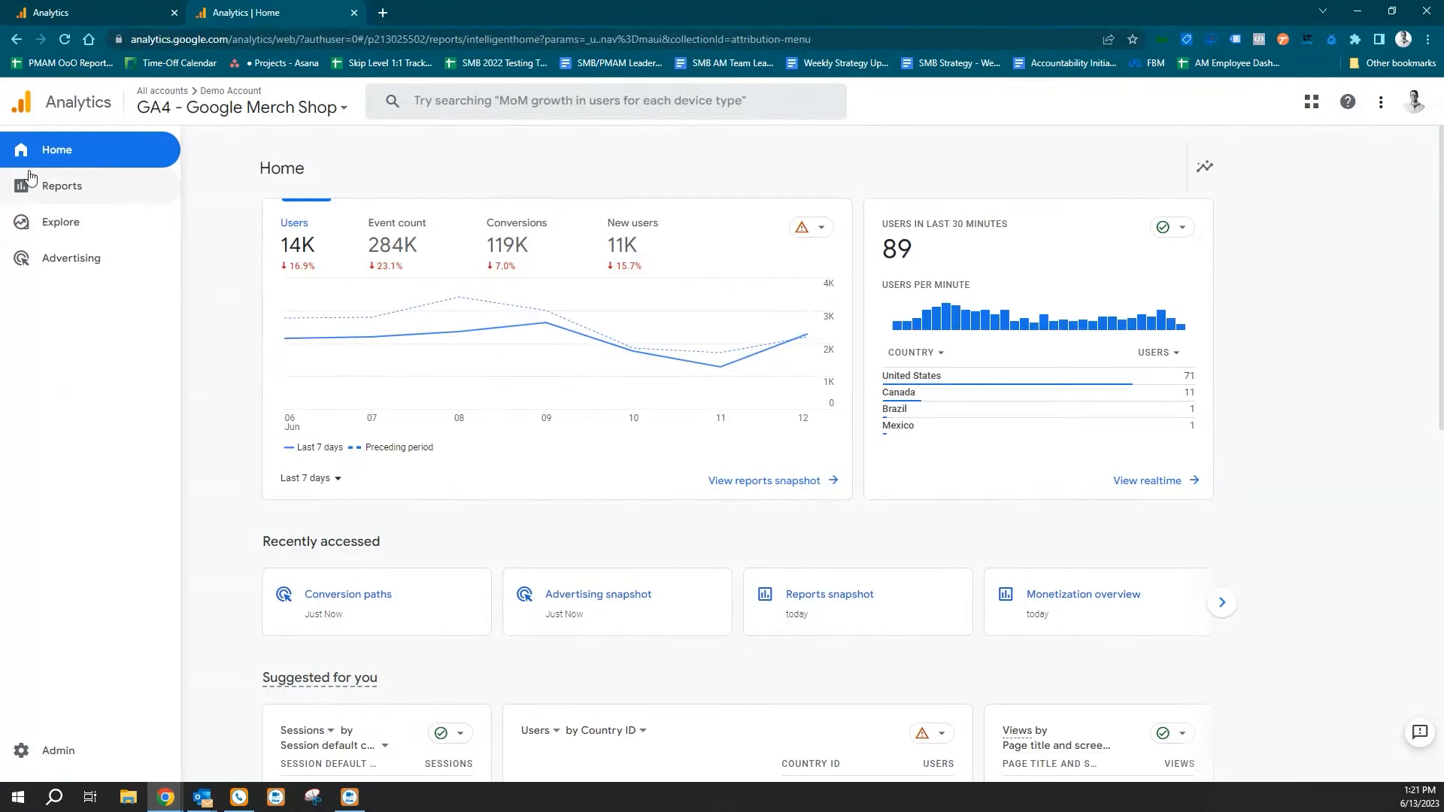
click(61, 228)
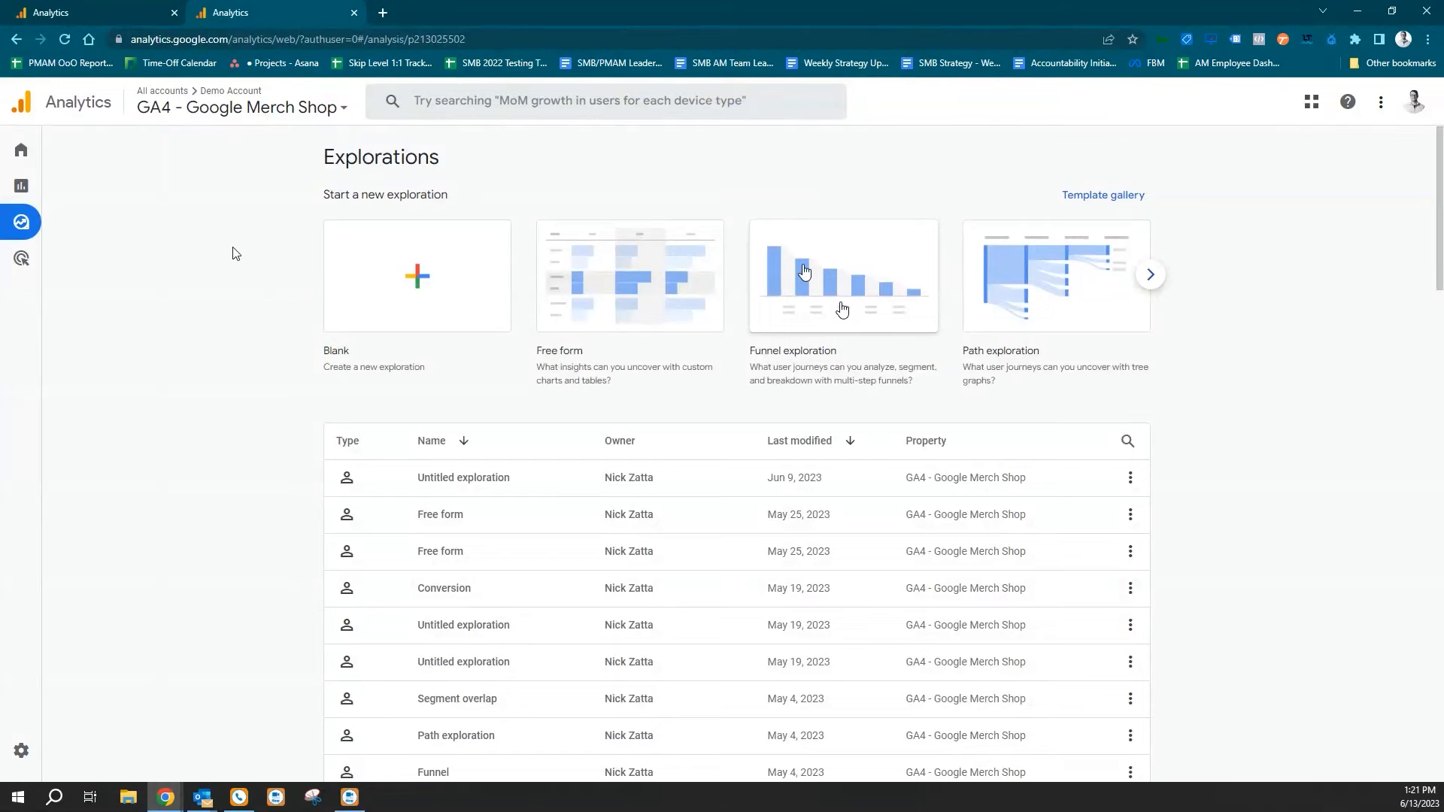
click(842, 309)
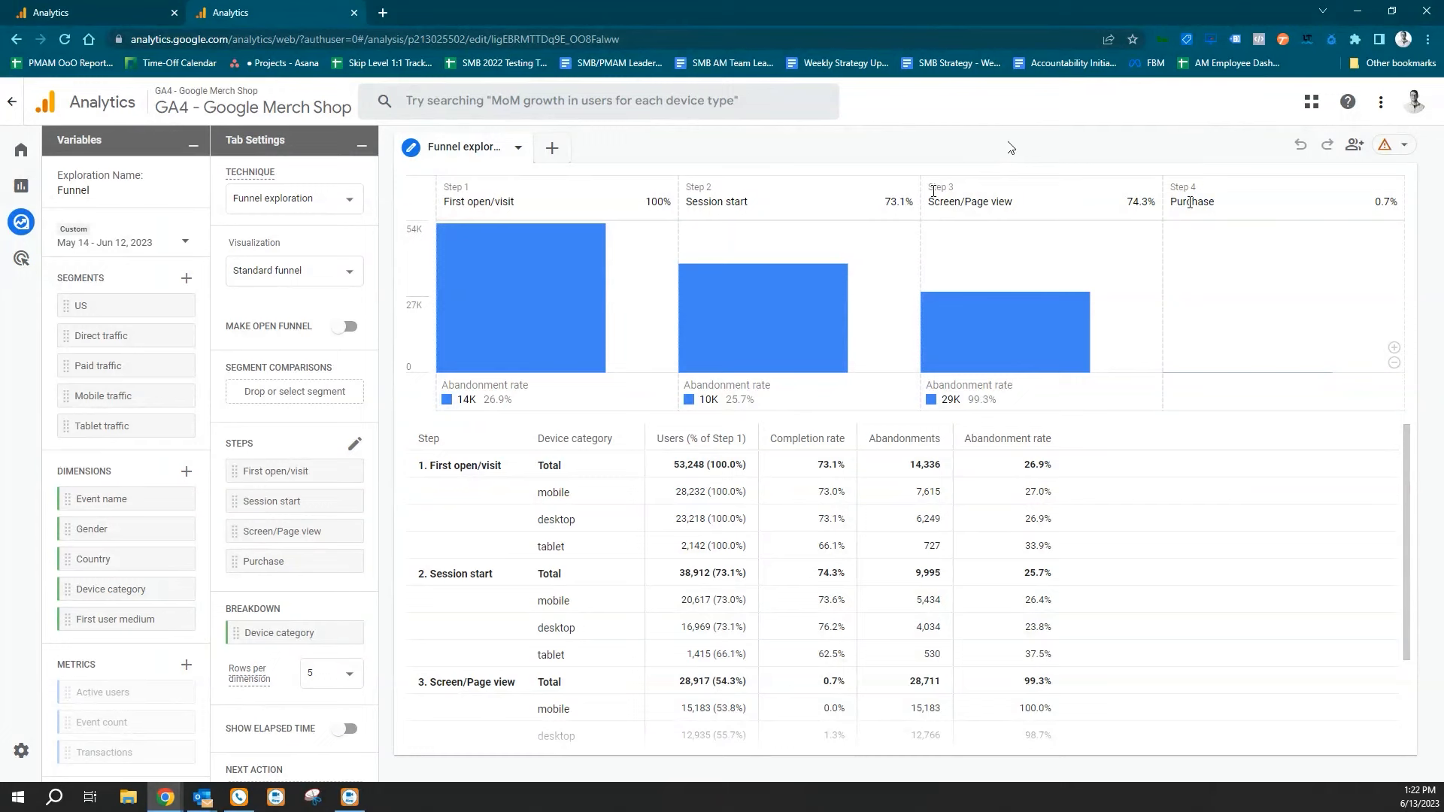
Open the funnel's steps for editing and remove the Screen/Page view step.
click(357, 447)
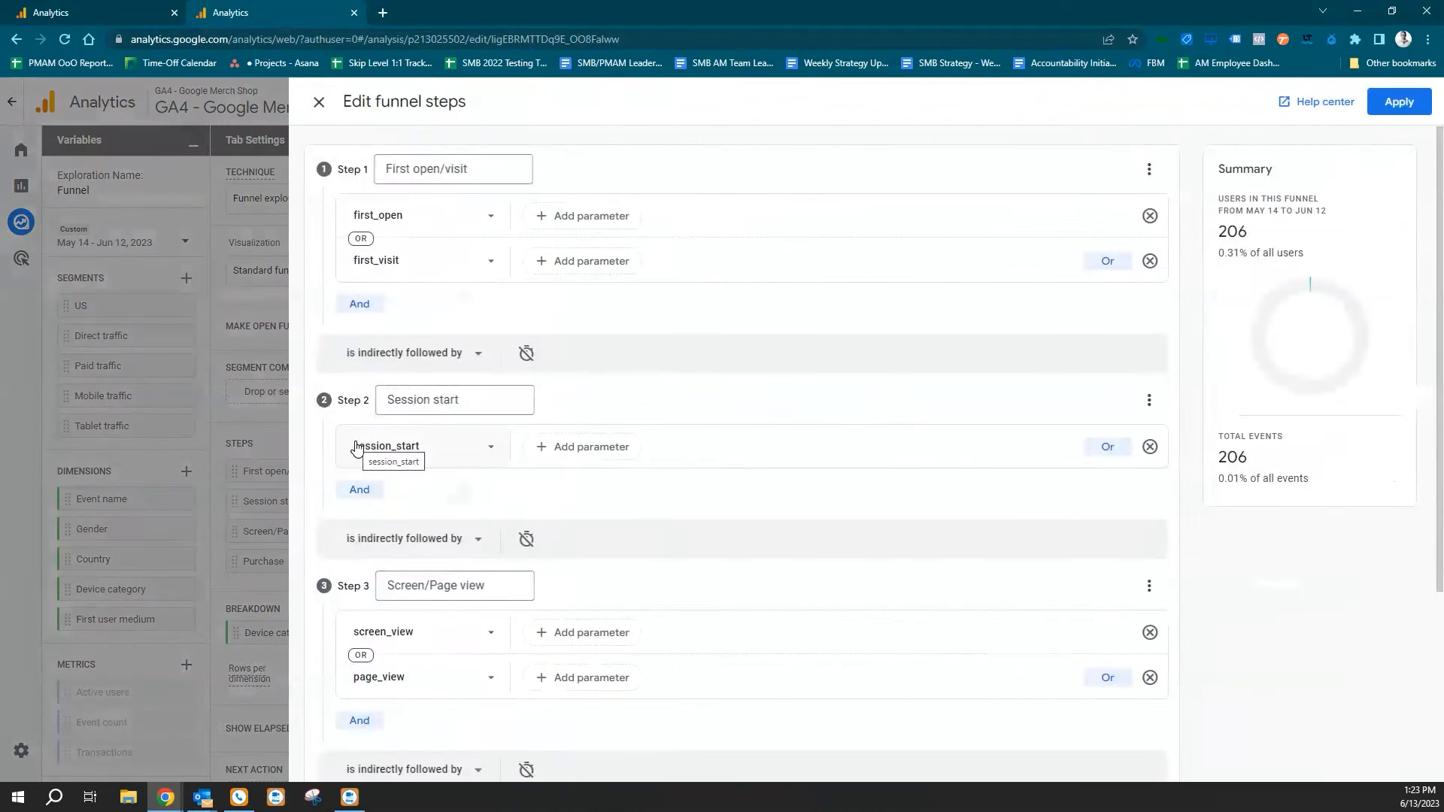
scroll(728, 497, down, 2)
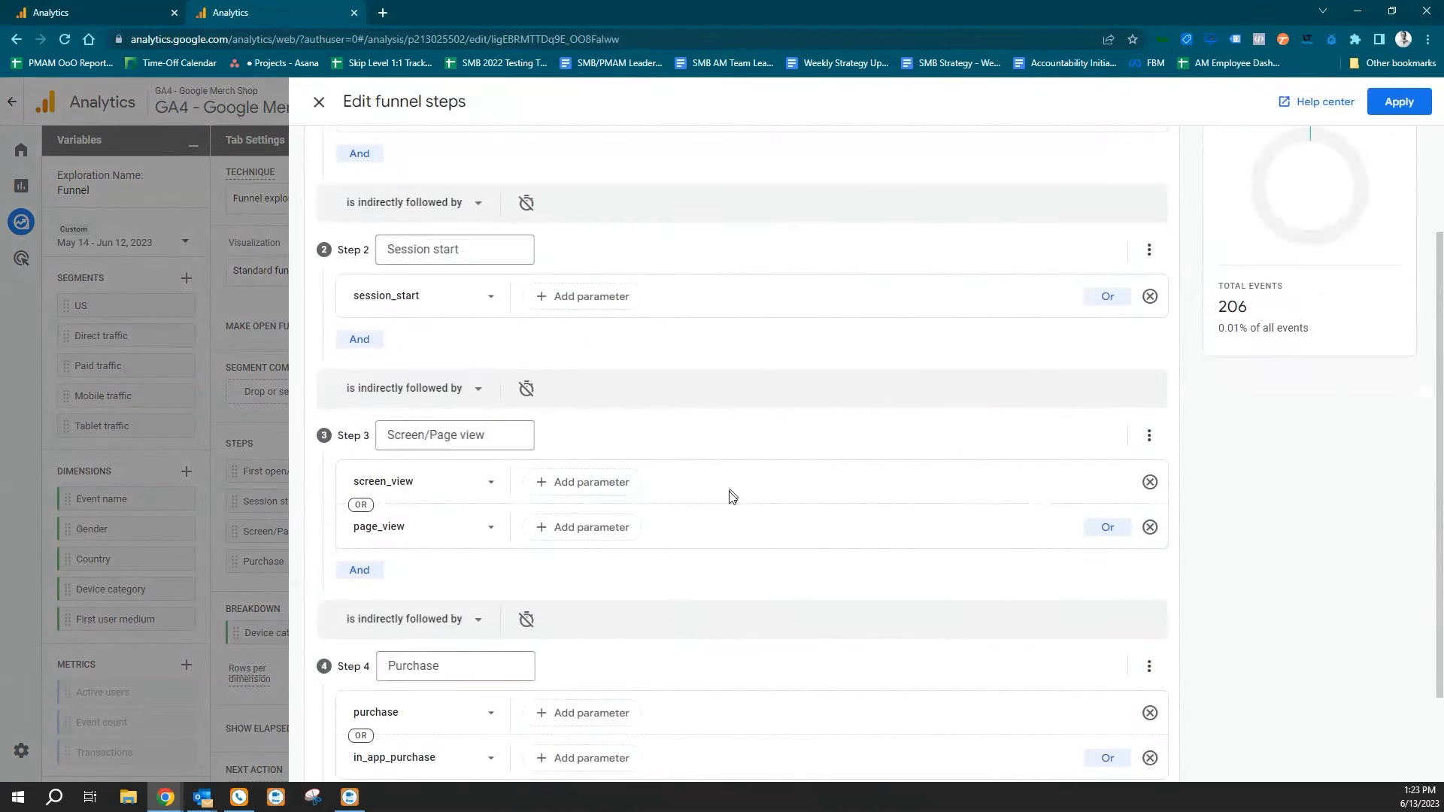
triple_click(461, 439)
click(493, 437)
click(1149, 436)
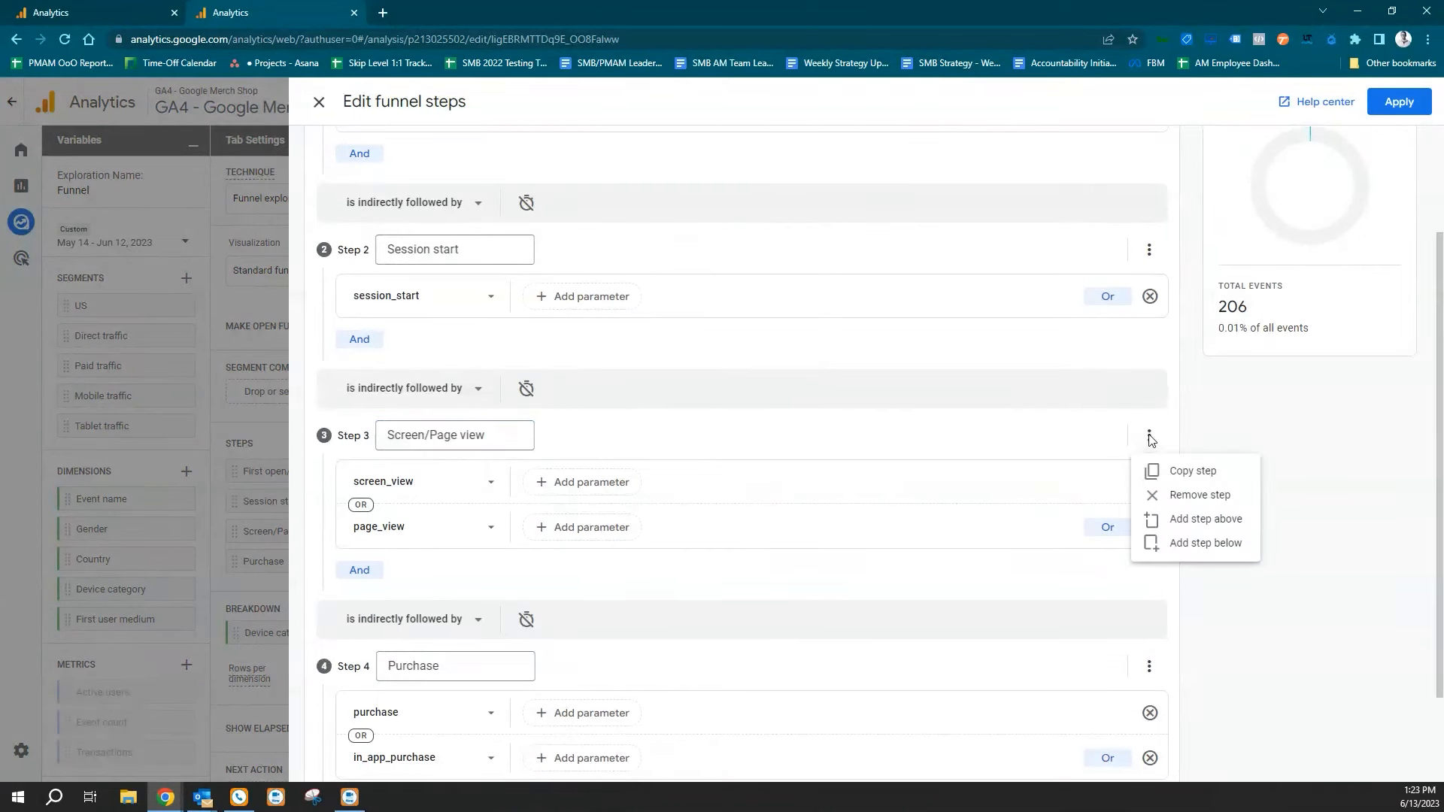
click(1199, 495)
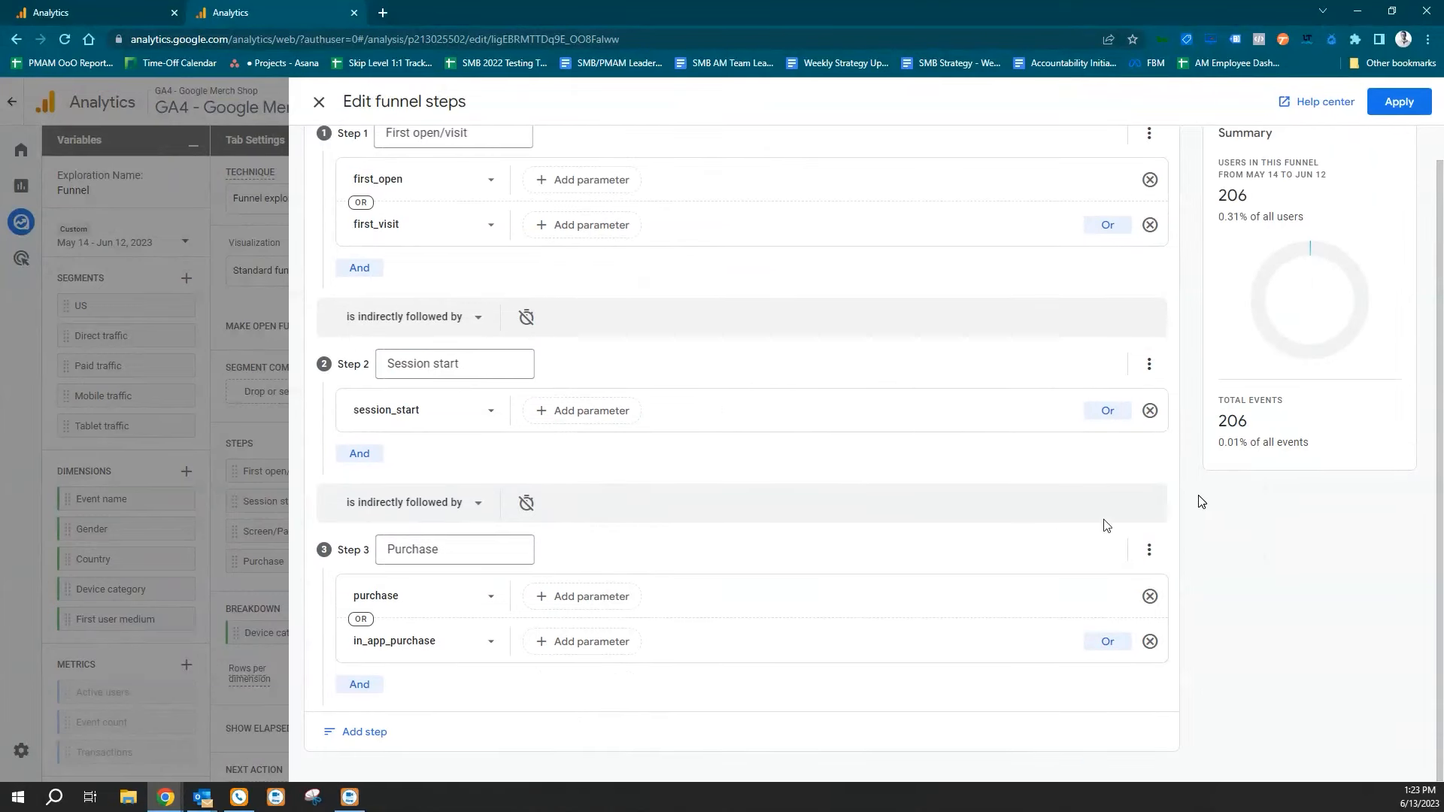
Add a funnel step named Add To Cart above Purchase with the add_to_cart event as its condition, and apply the funnel changes.
click(1149, 550)
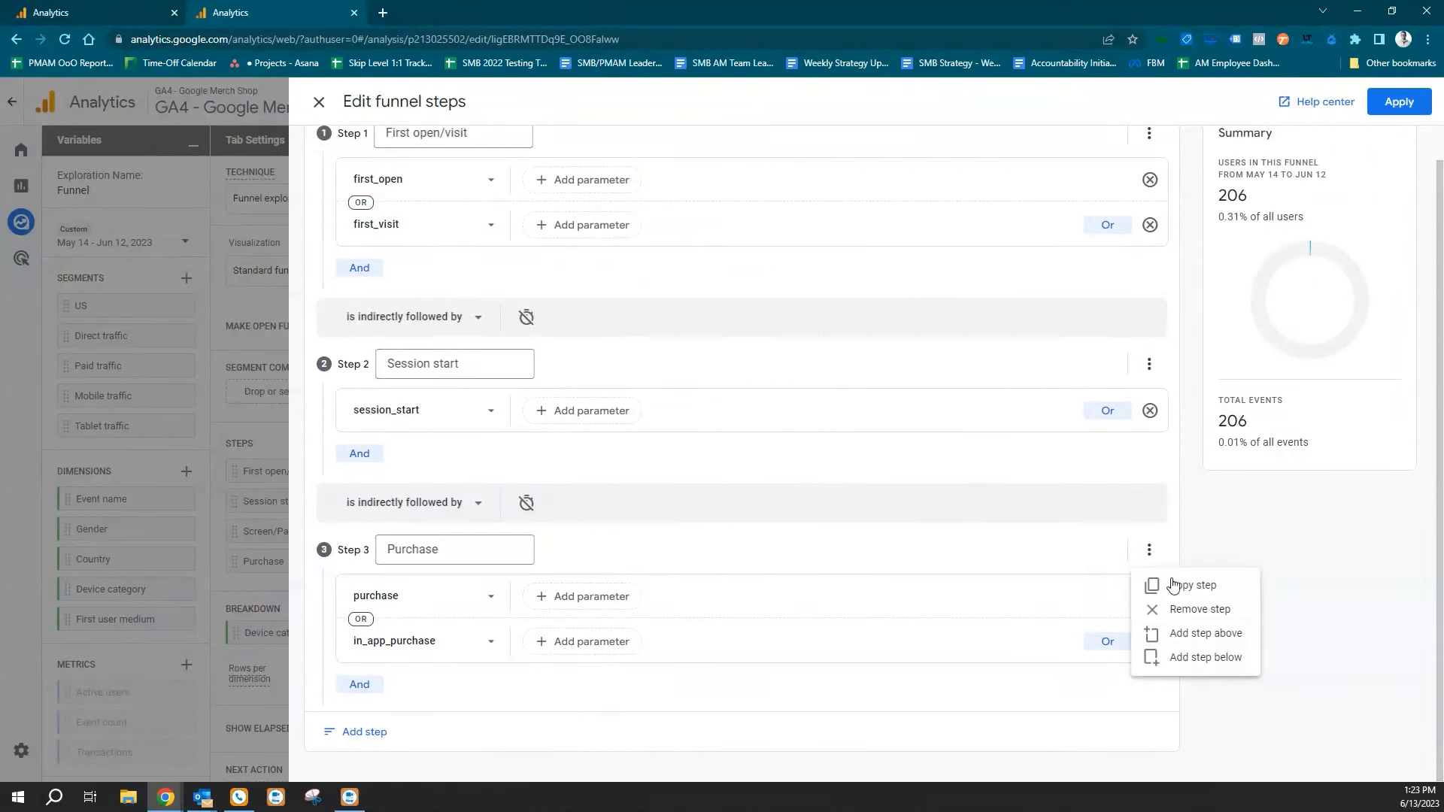
click(1201, 635)
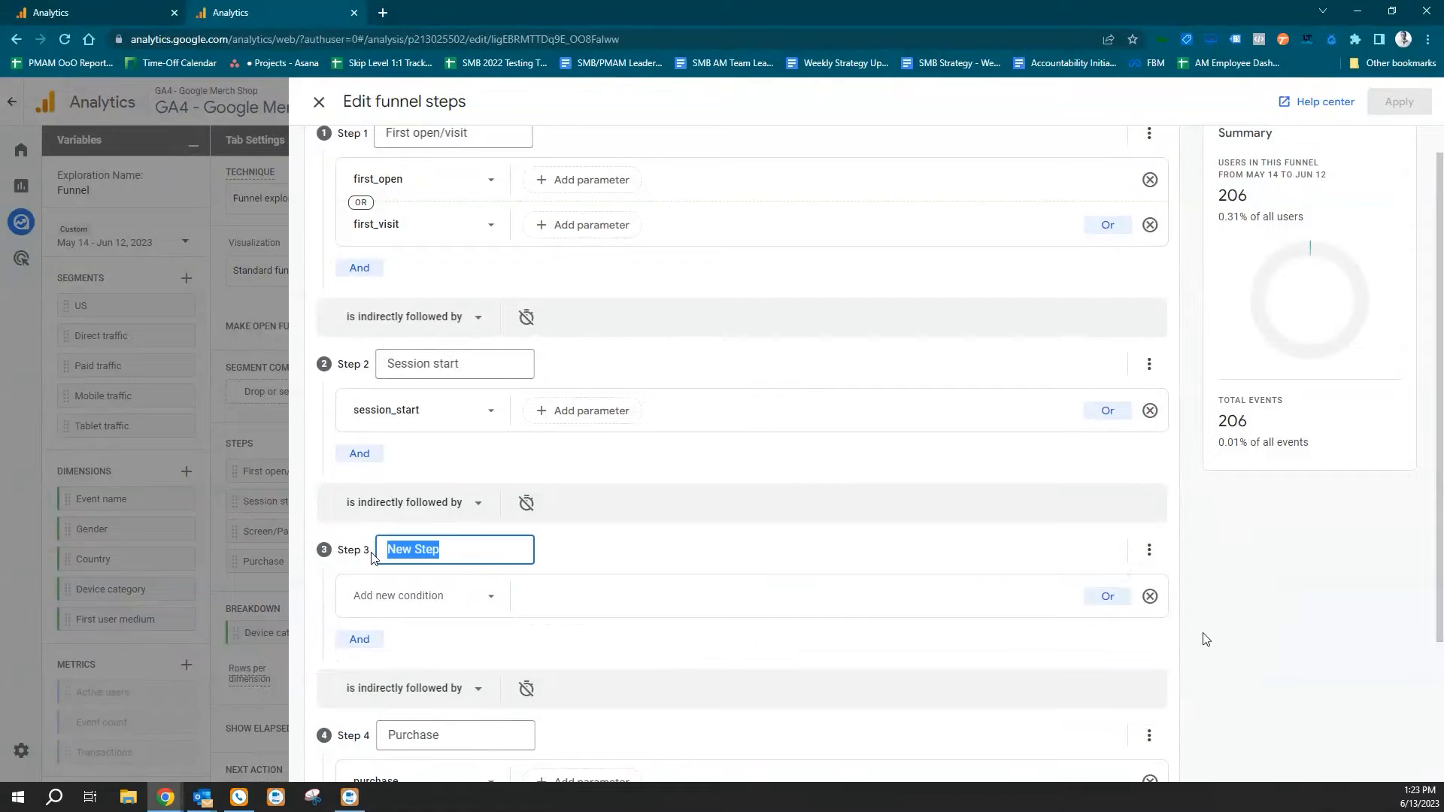
text(Add To Cart)
click(412, 598)
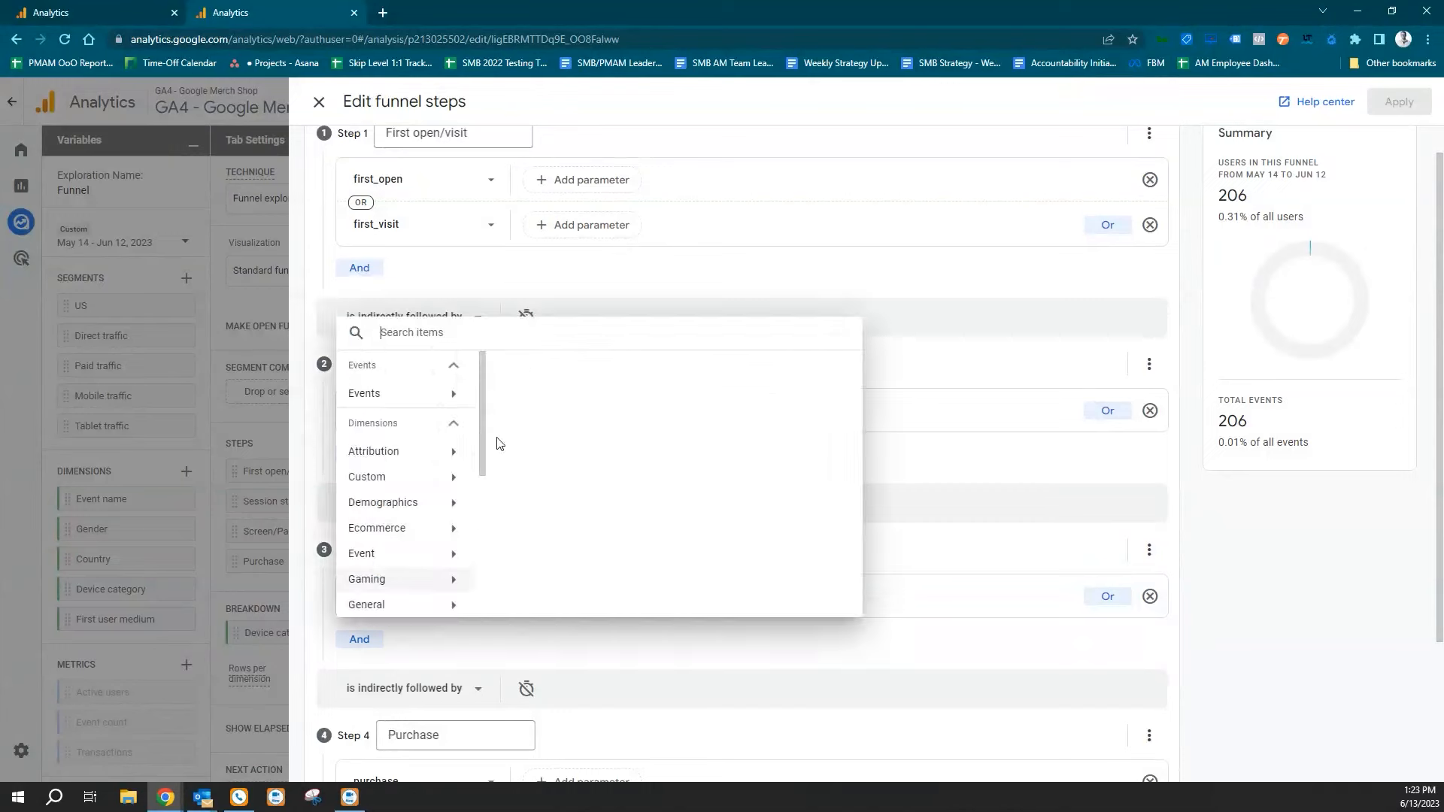
text(add)
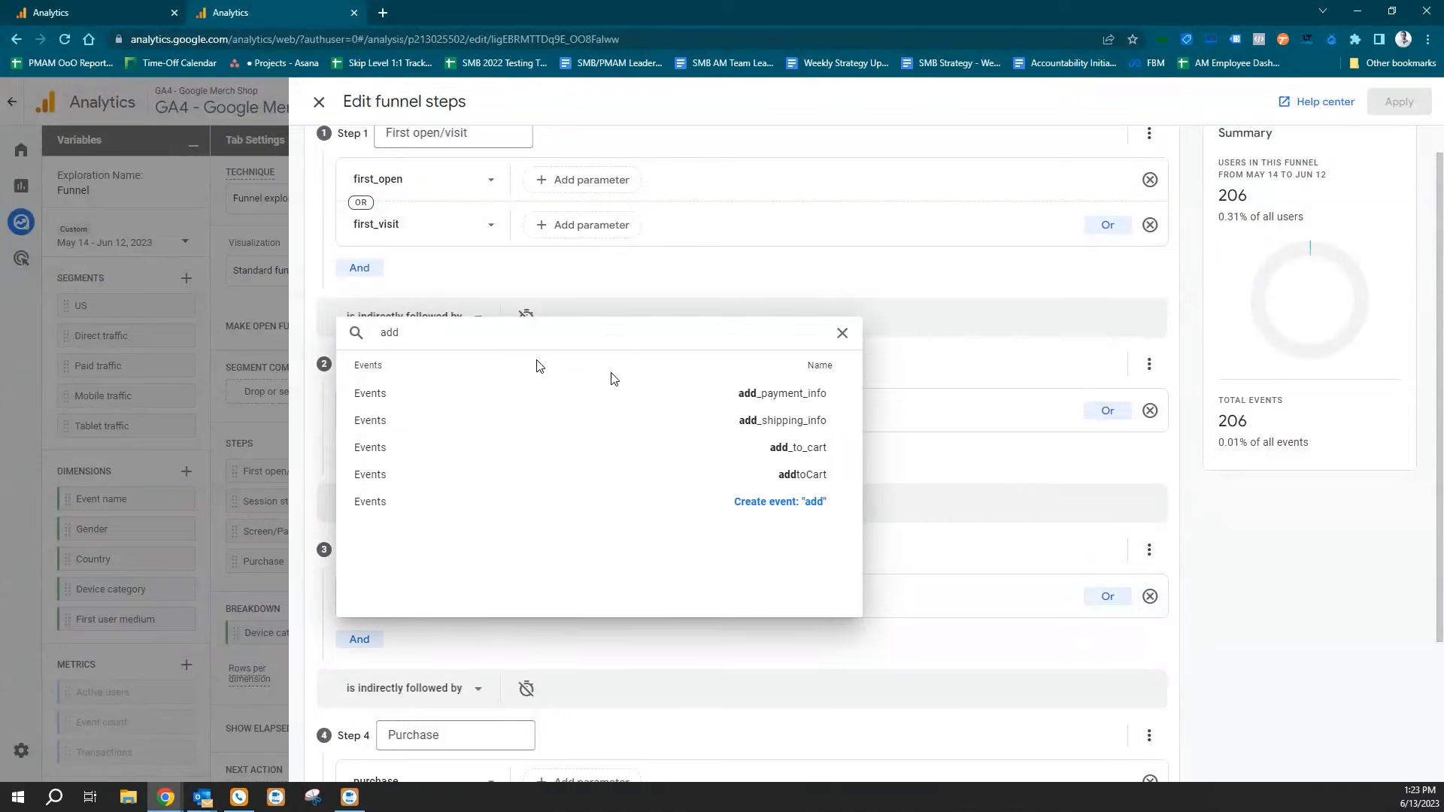
click(638, 446)
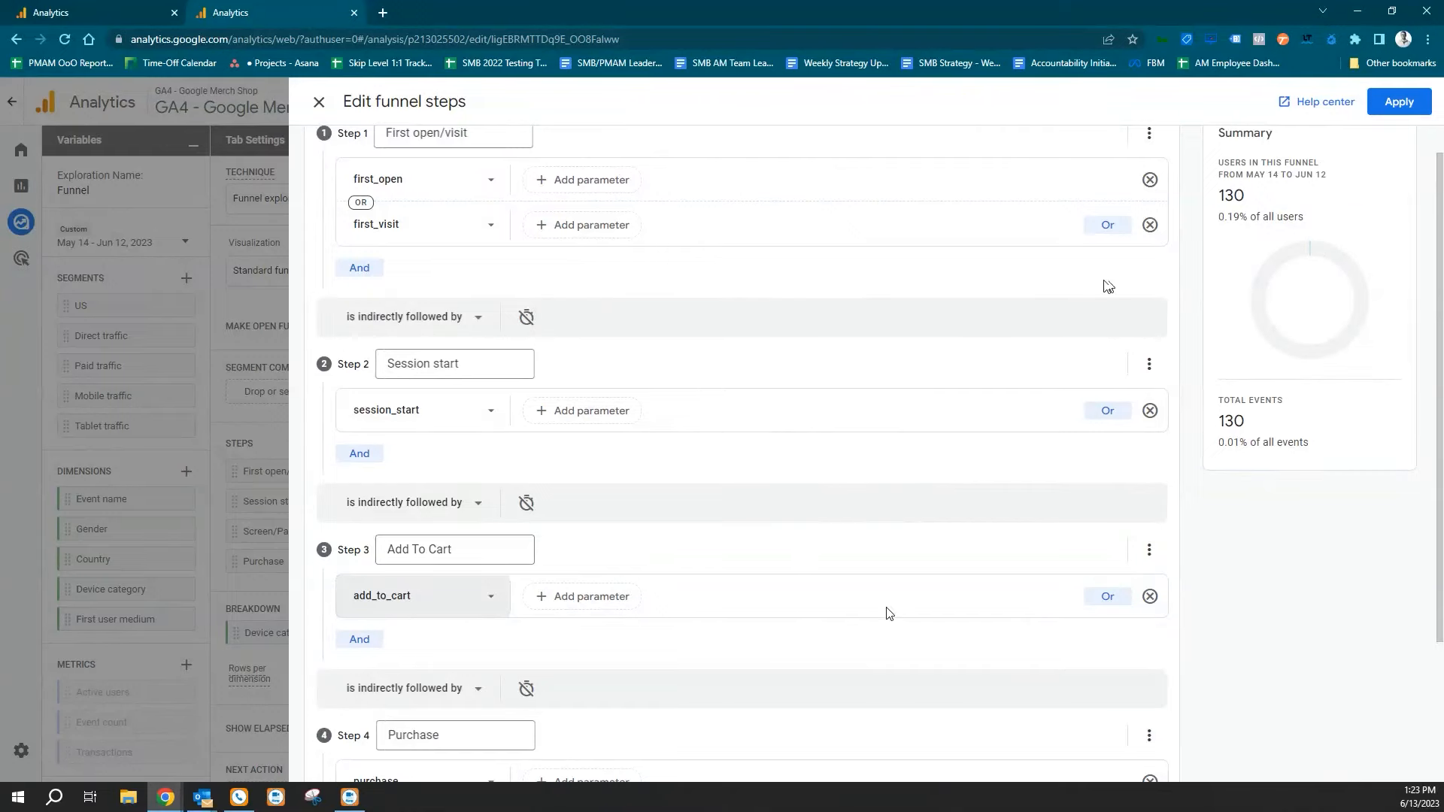
scroll(891, 594, down, 3)
click(1399, 102)
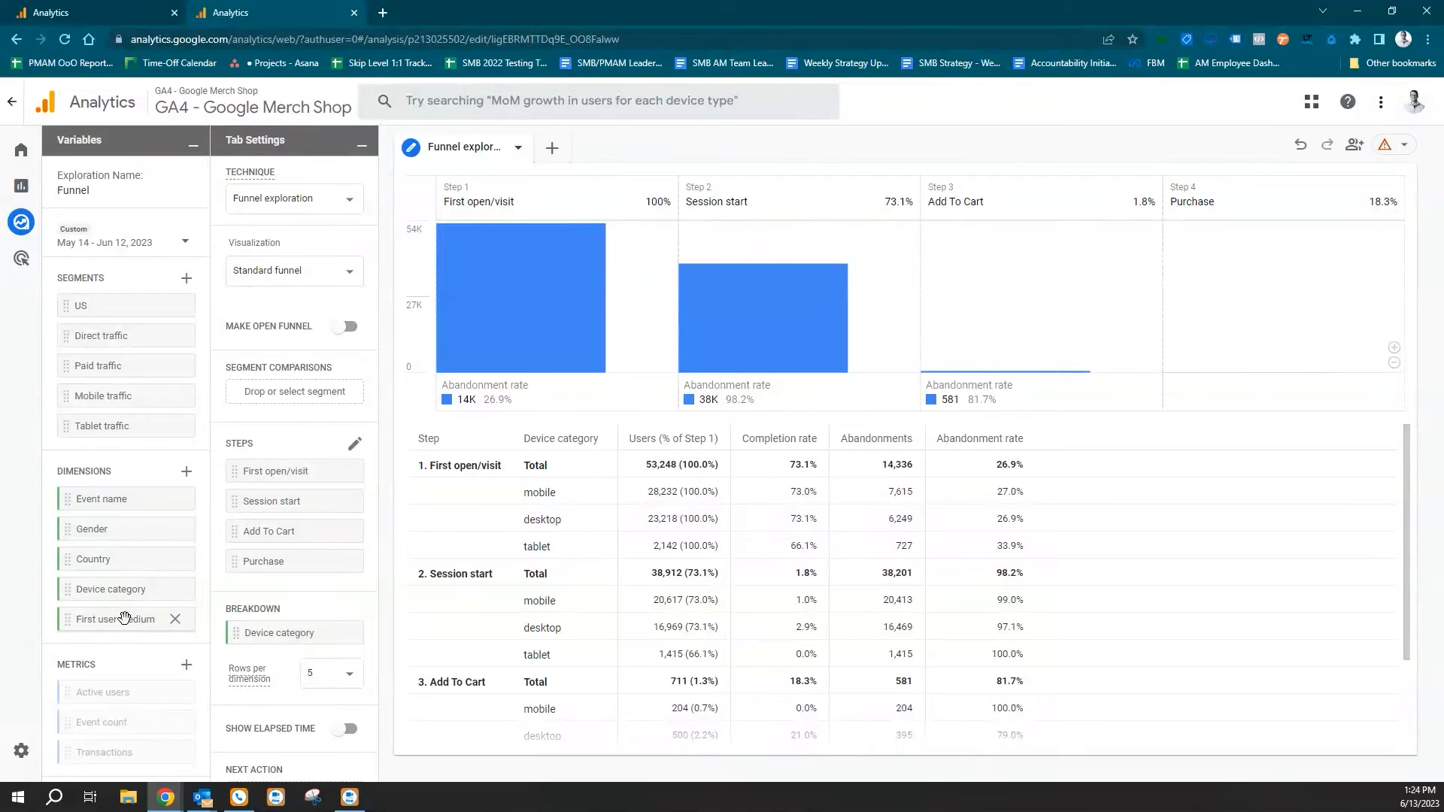
click(187, 472)
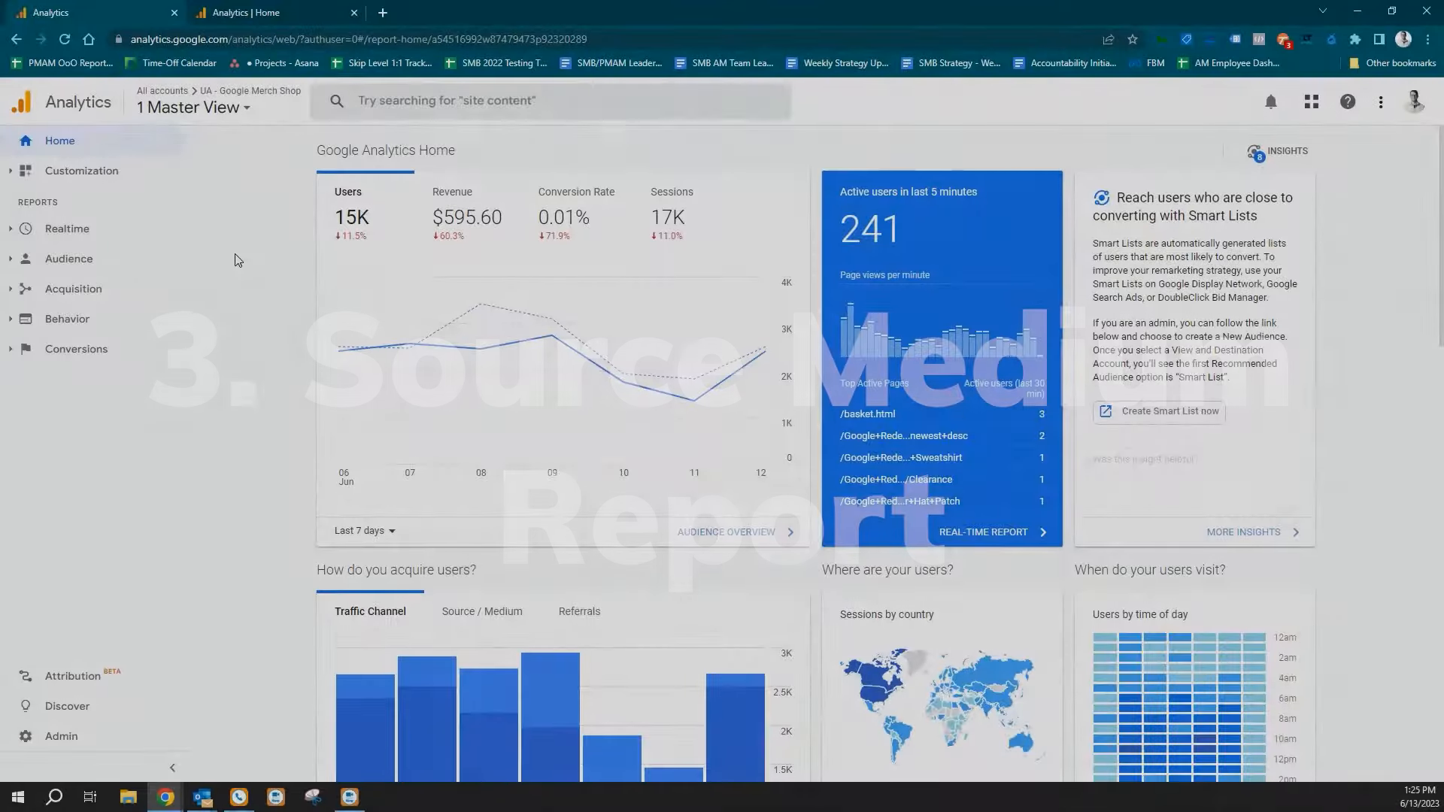
Open the Source/Medium report under Acquisition, All Traffic in the UA 1 Master View and examine its table.
click(83, 289)
click(88, 341)
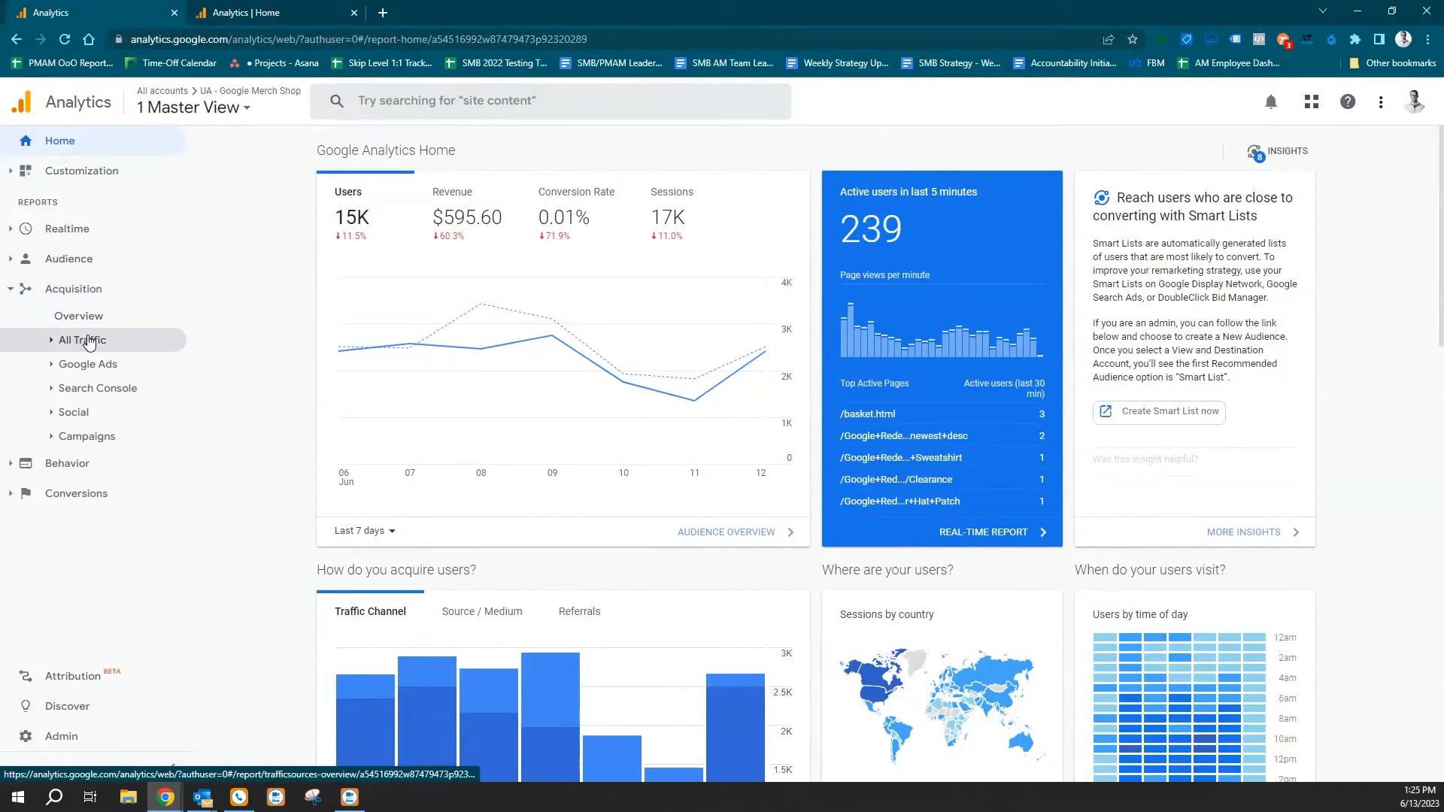
click(120, 414)
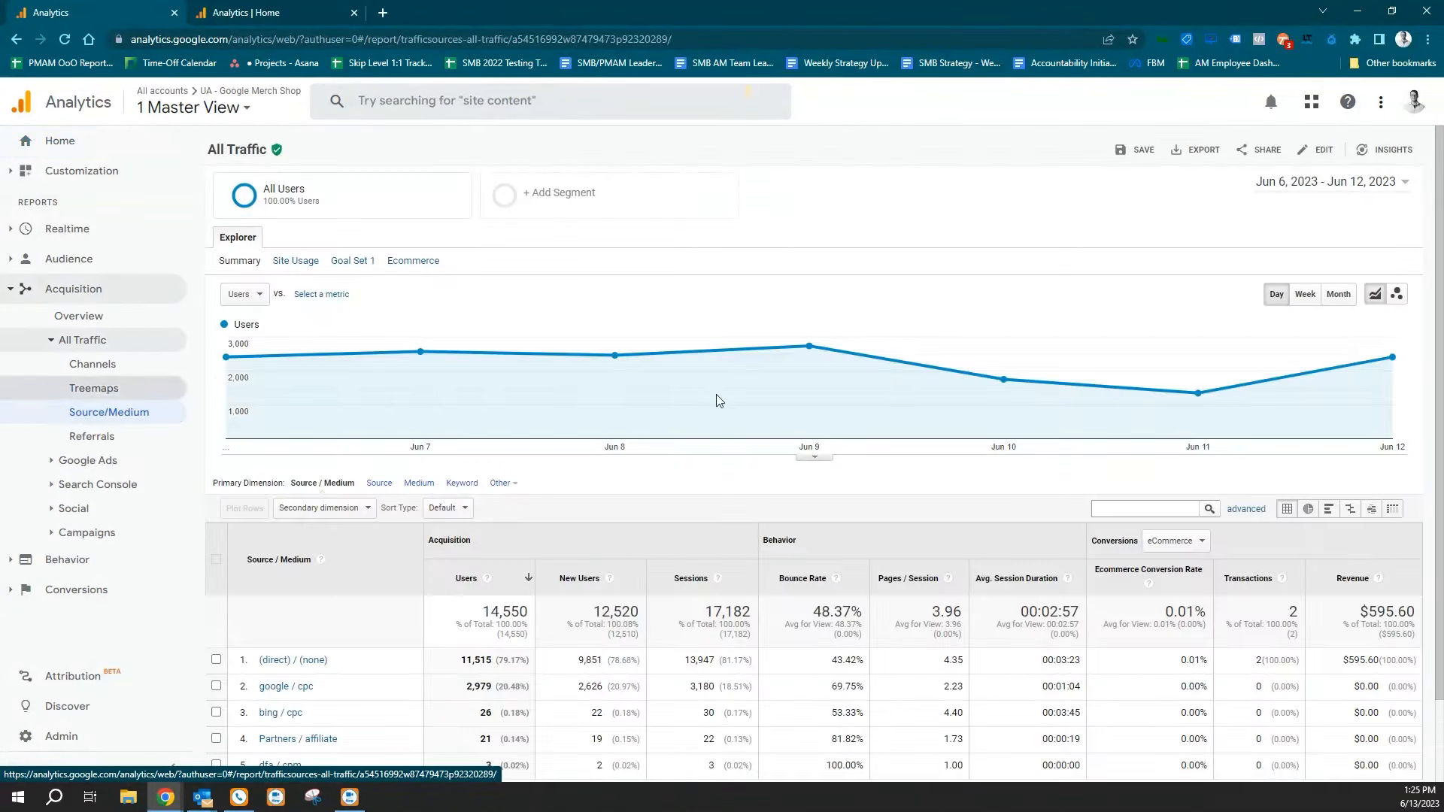
scroll(707, 398, down, 1)
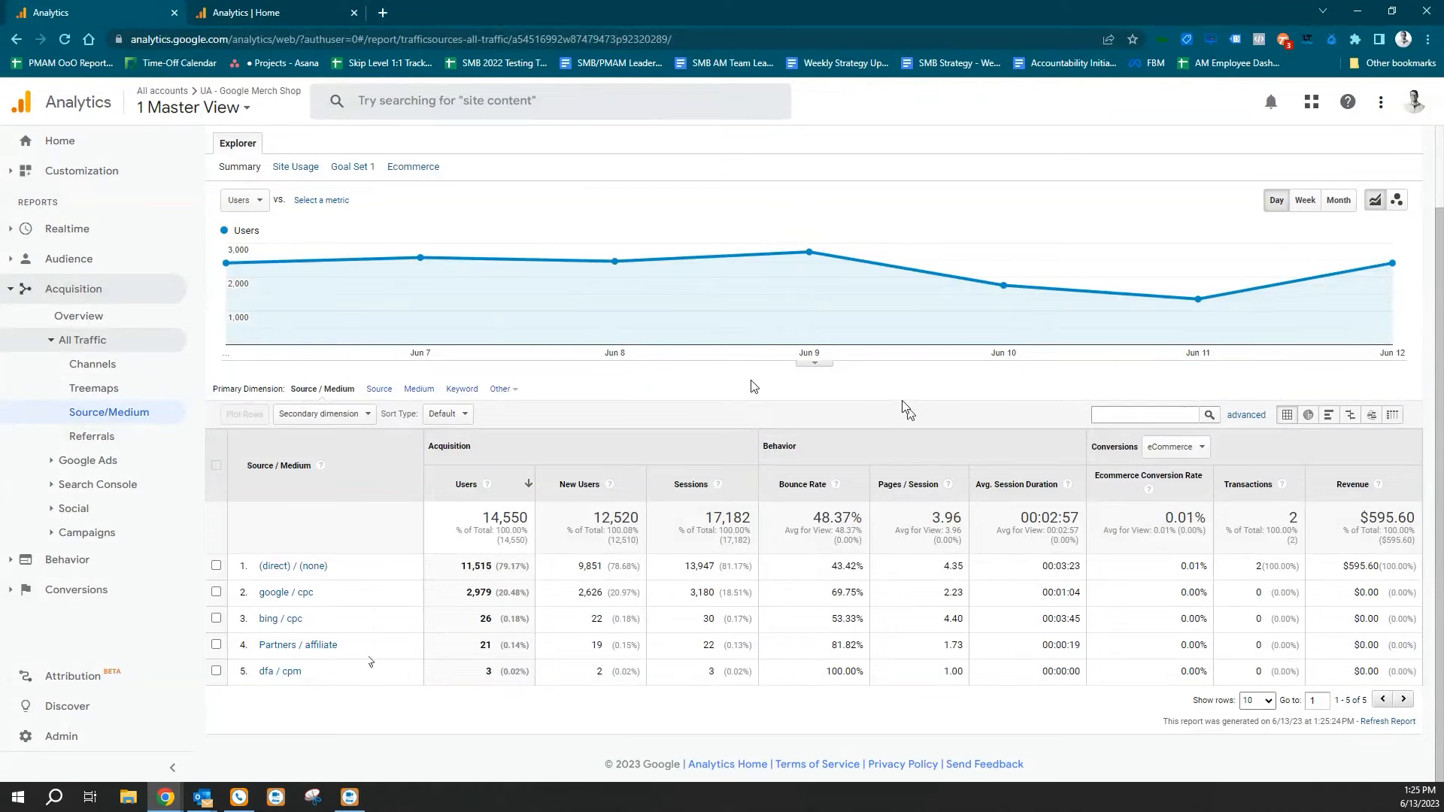
Switch to the GA4 - Google Merch Shop property and open its Traffic acquisition report.
click(252, 13)
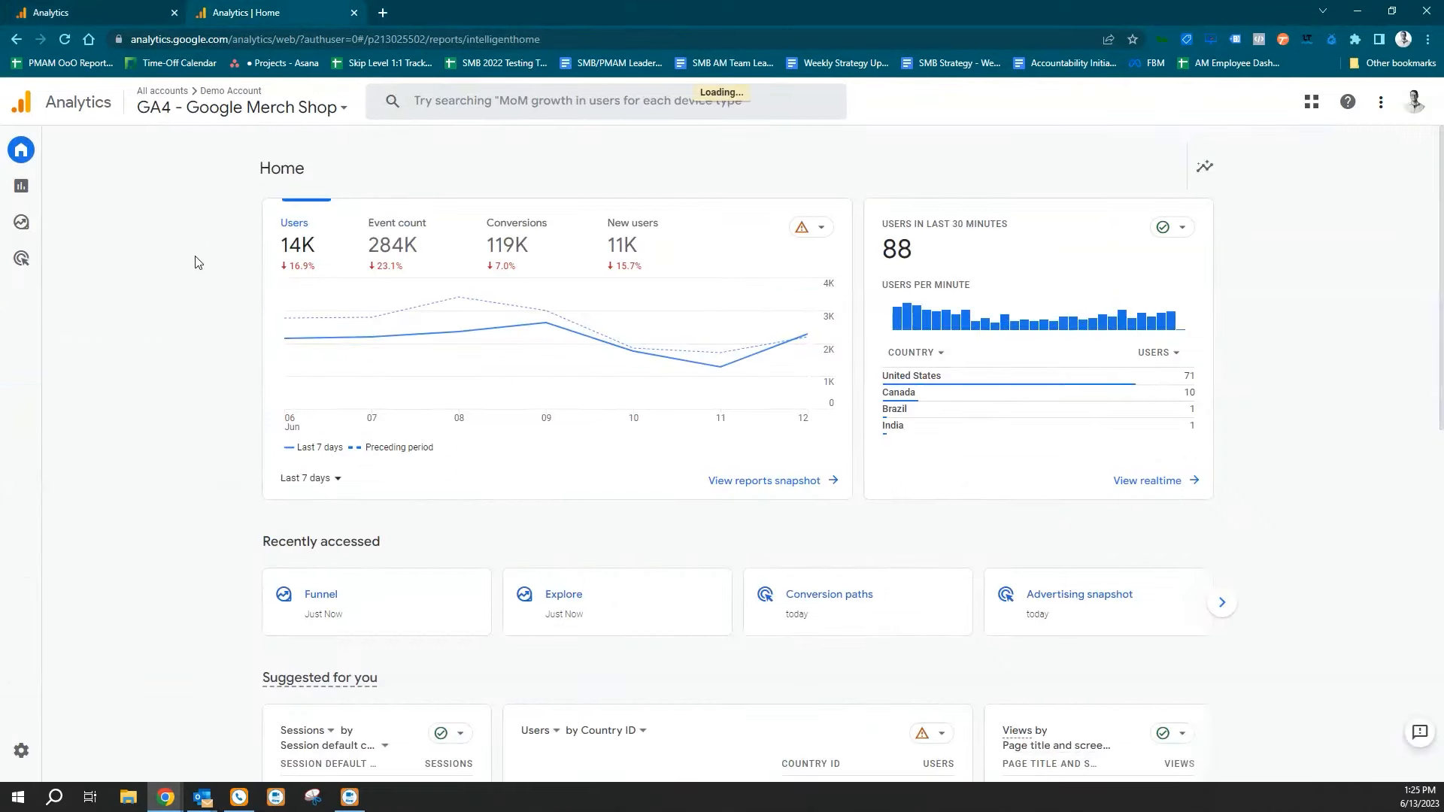
mouse_move(26, 188)
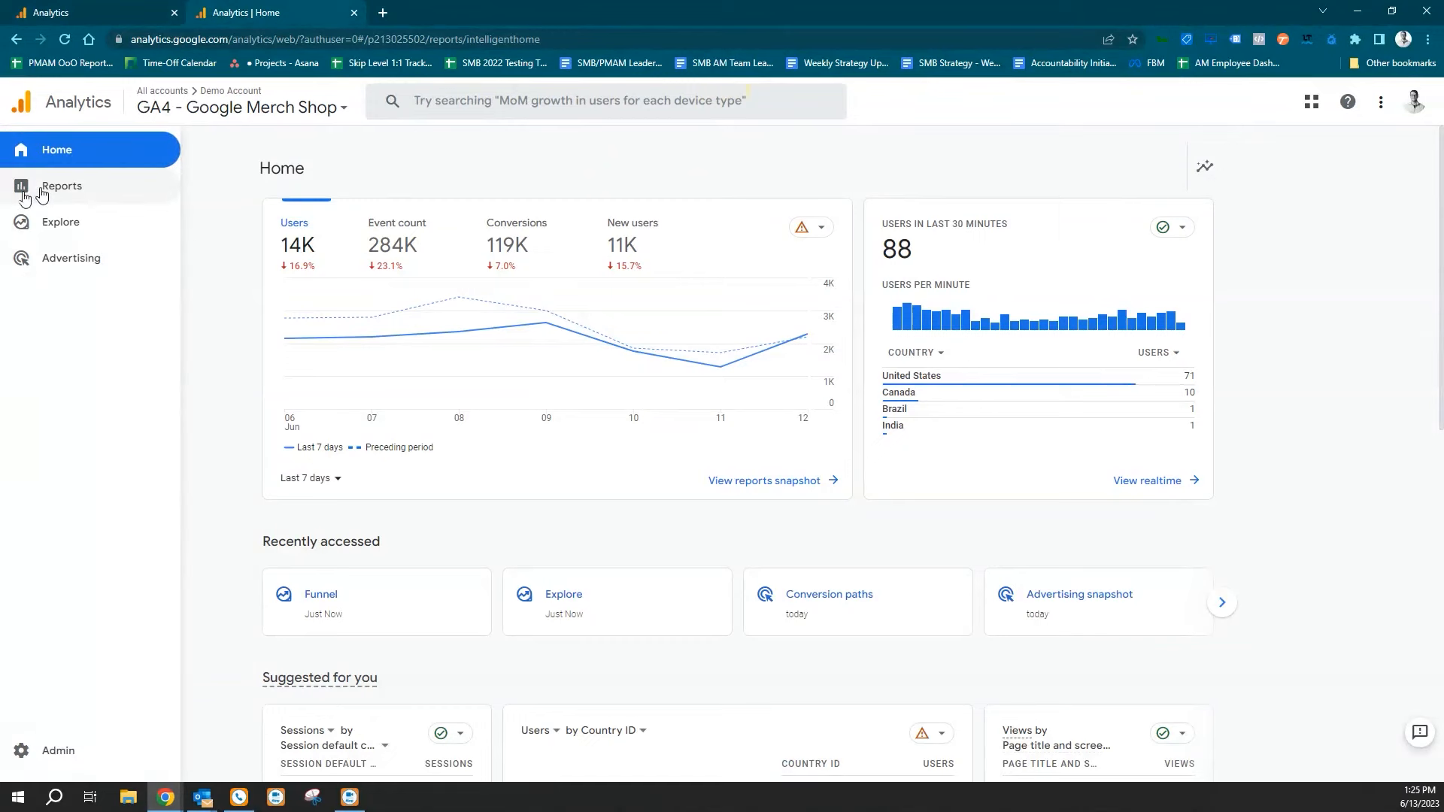
click(41, 194)
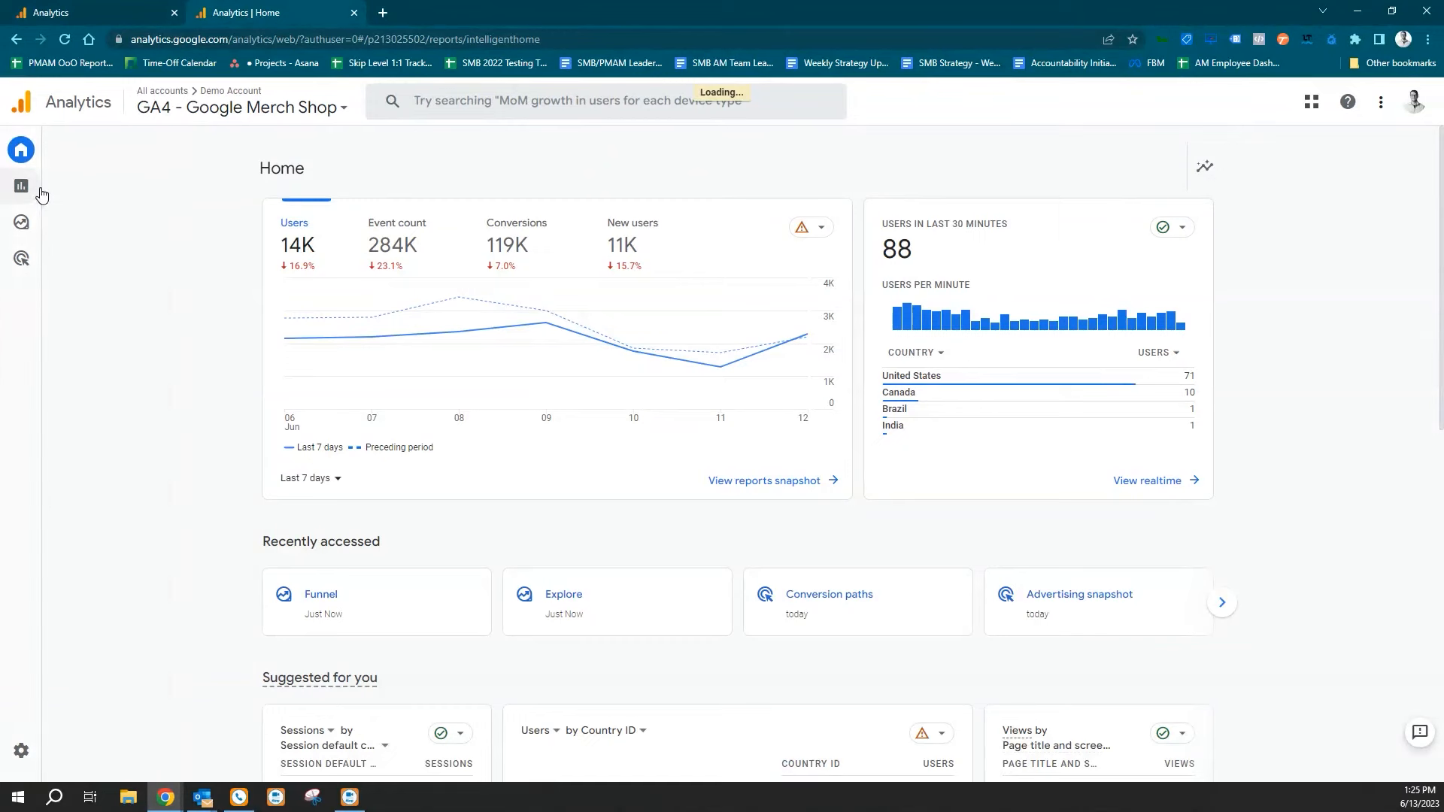
click(98, 235)
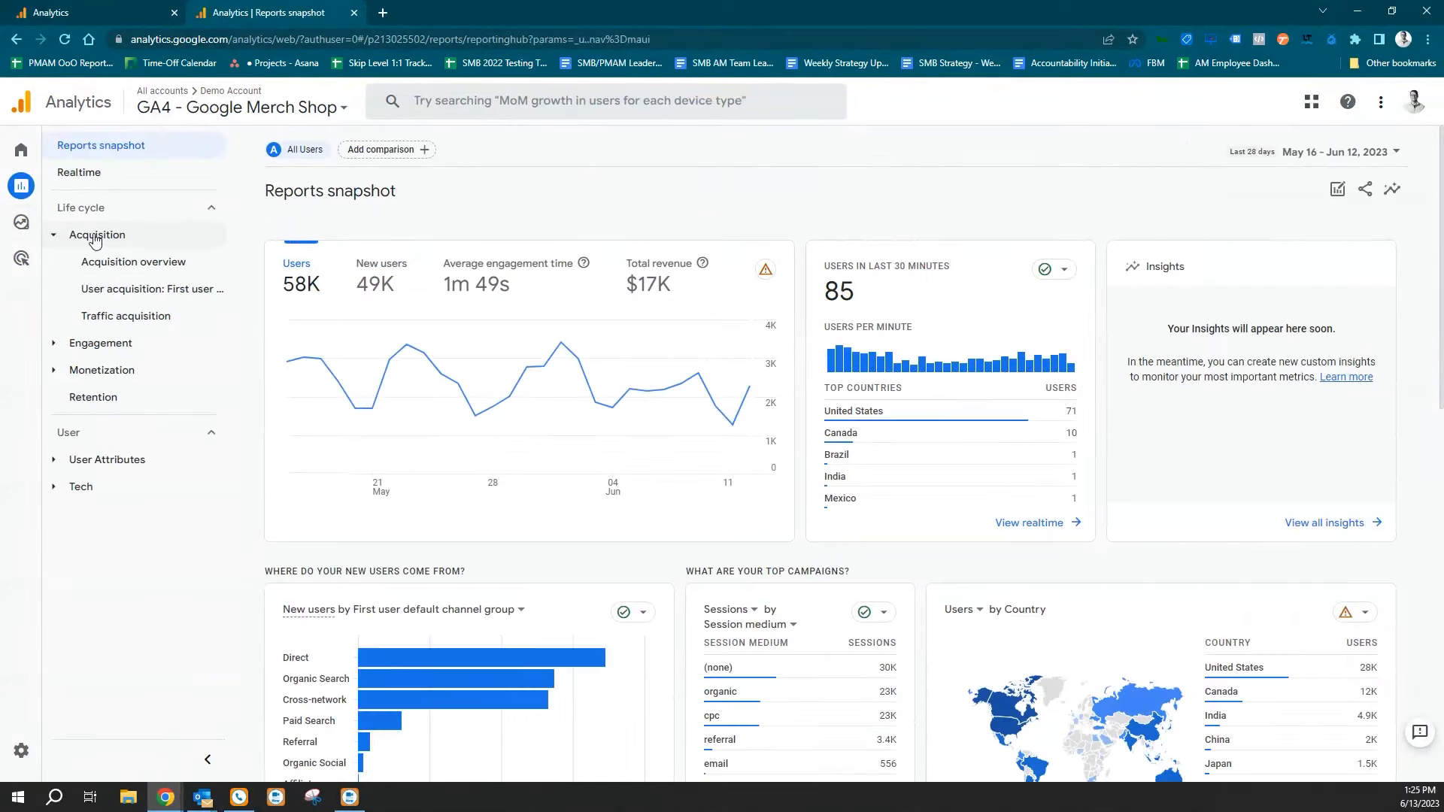
click(139, 317)
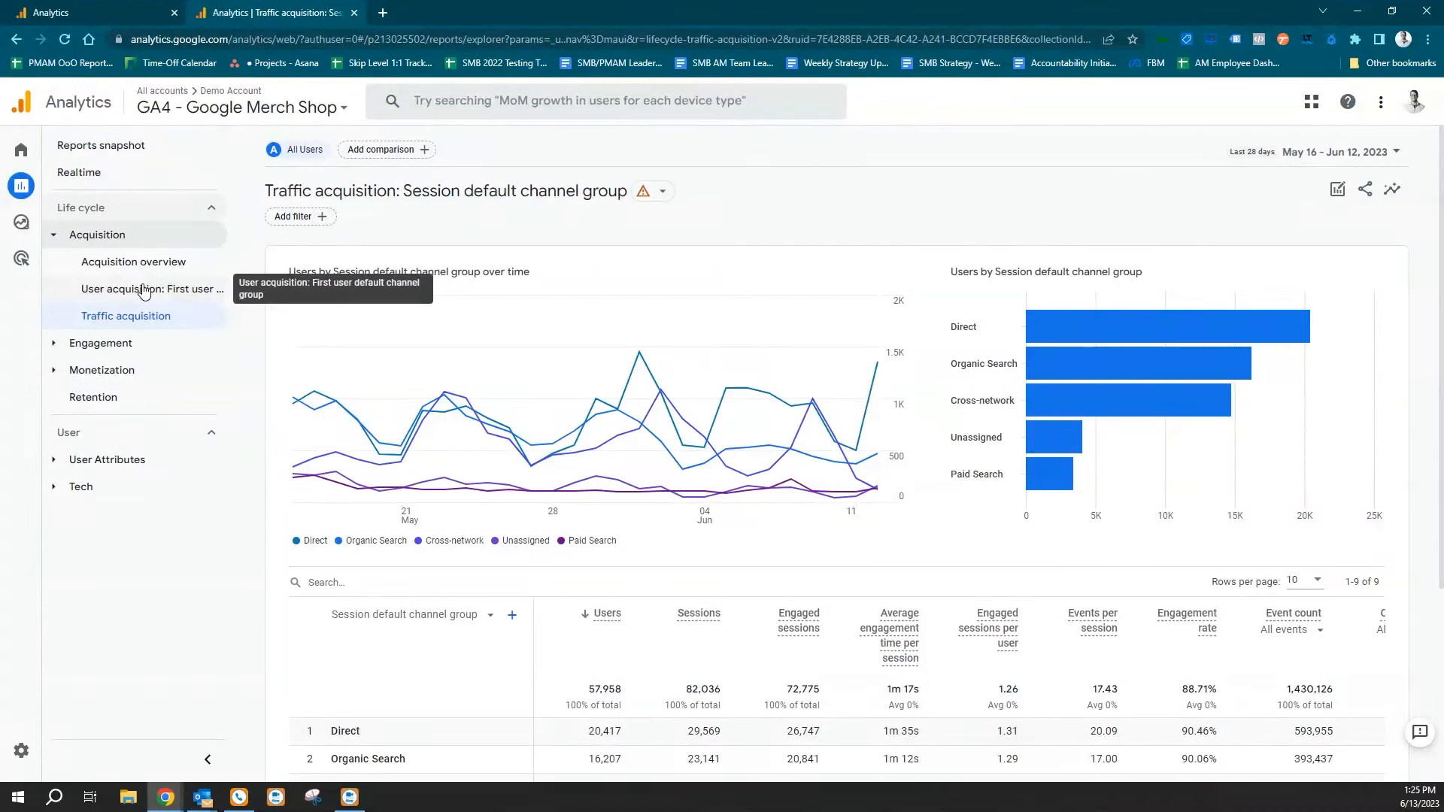
Set the primary dimension of the traffic acquisition table to Session source / medium.
scroll(696, 331, down, 4)
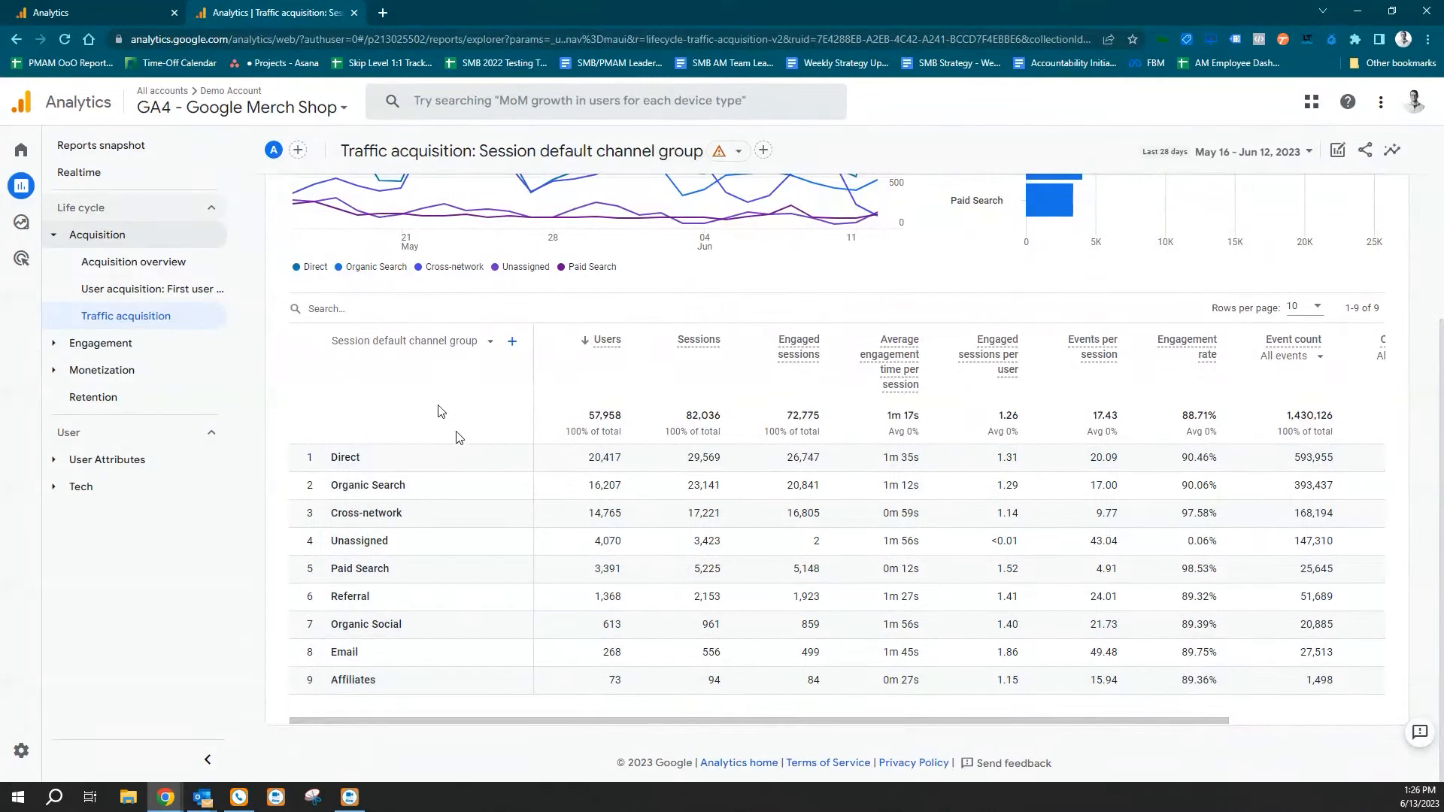
click(445, 341)
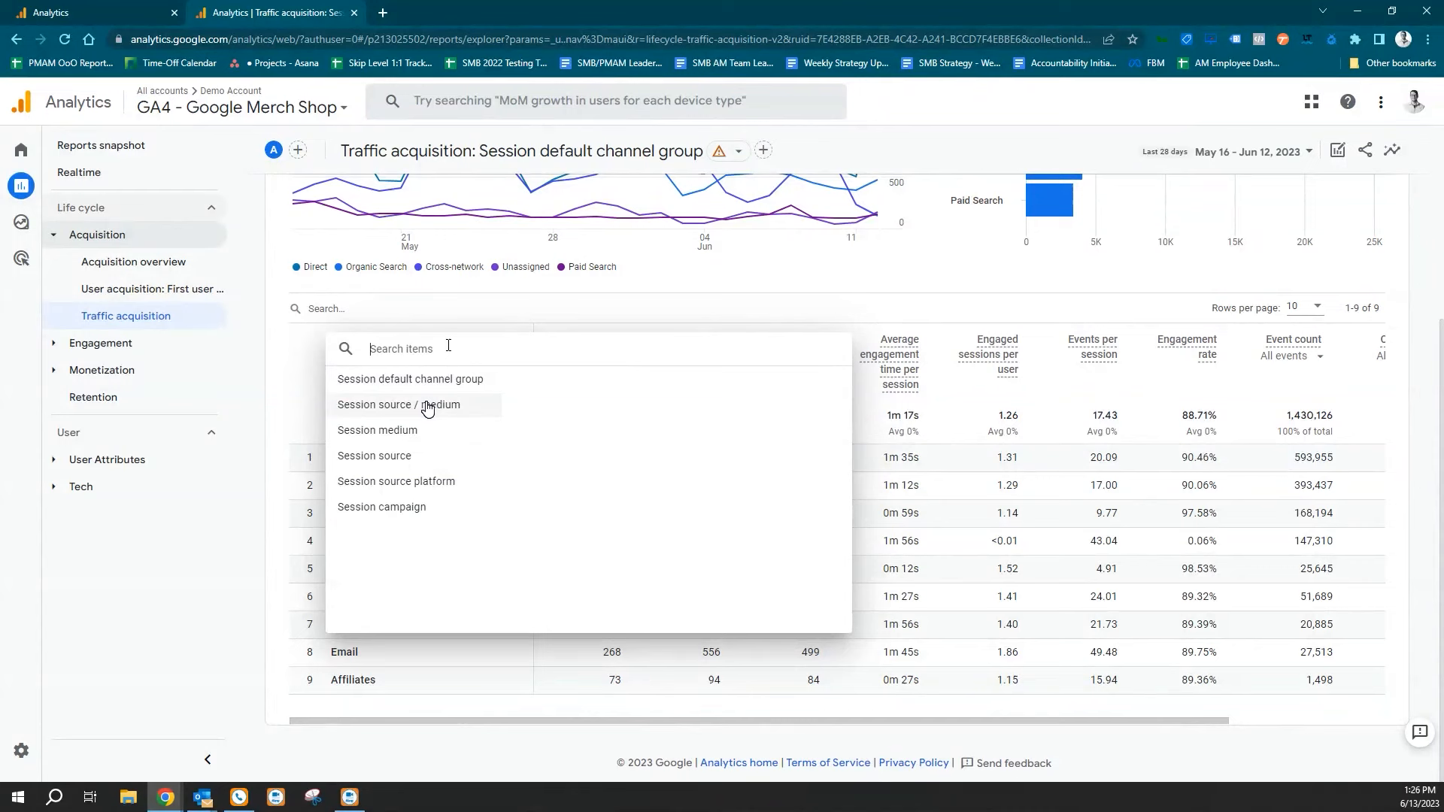
click(427, 407)
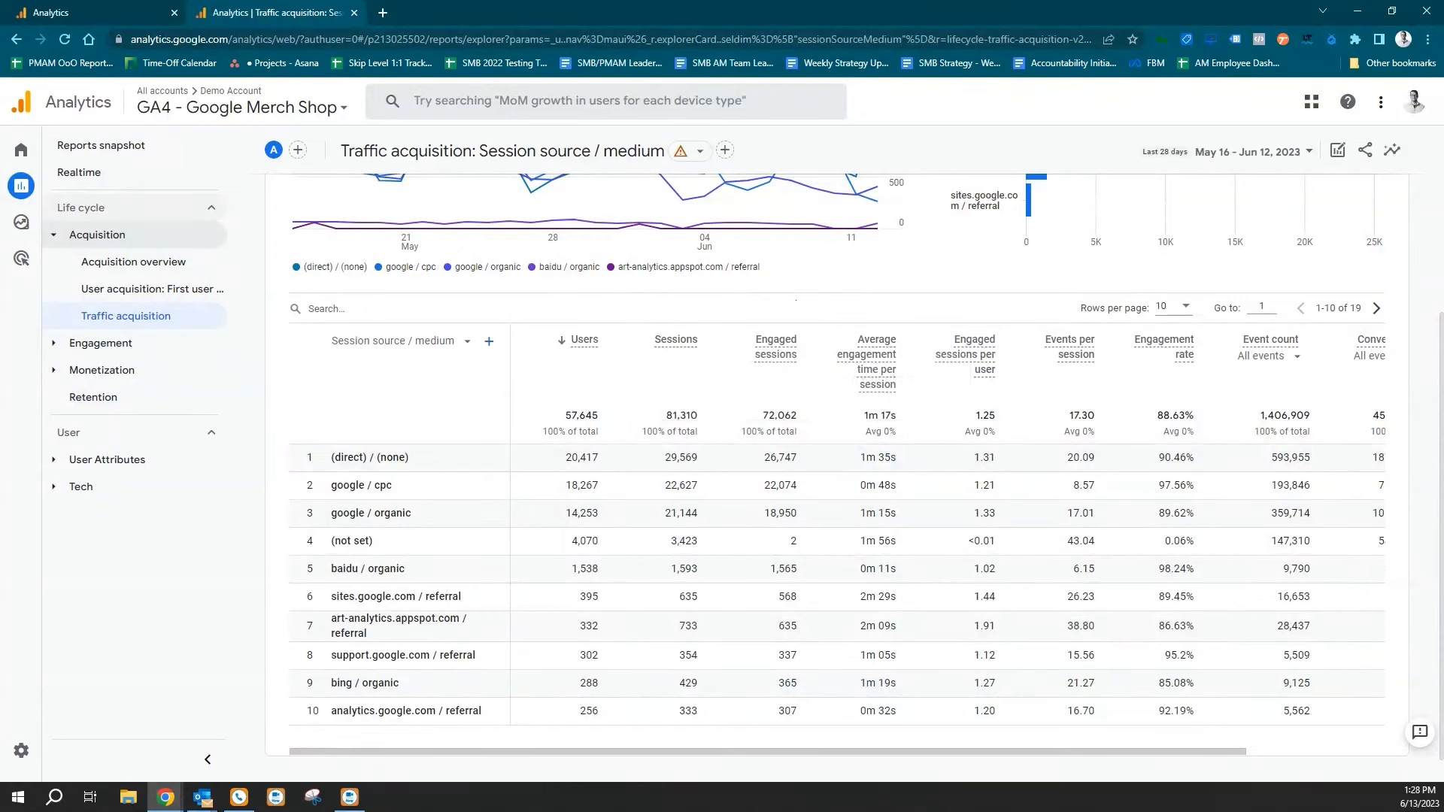
mouse_move(782, 352)
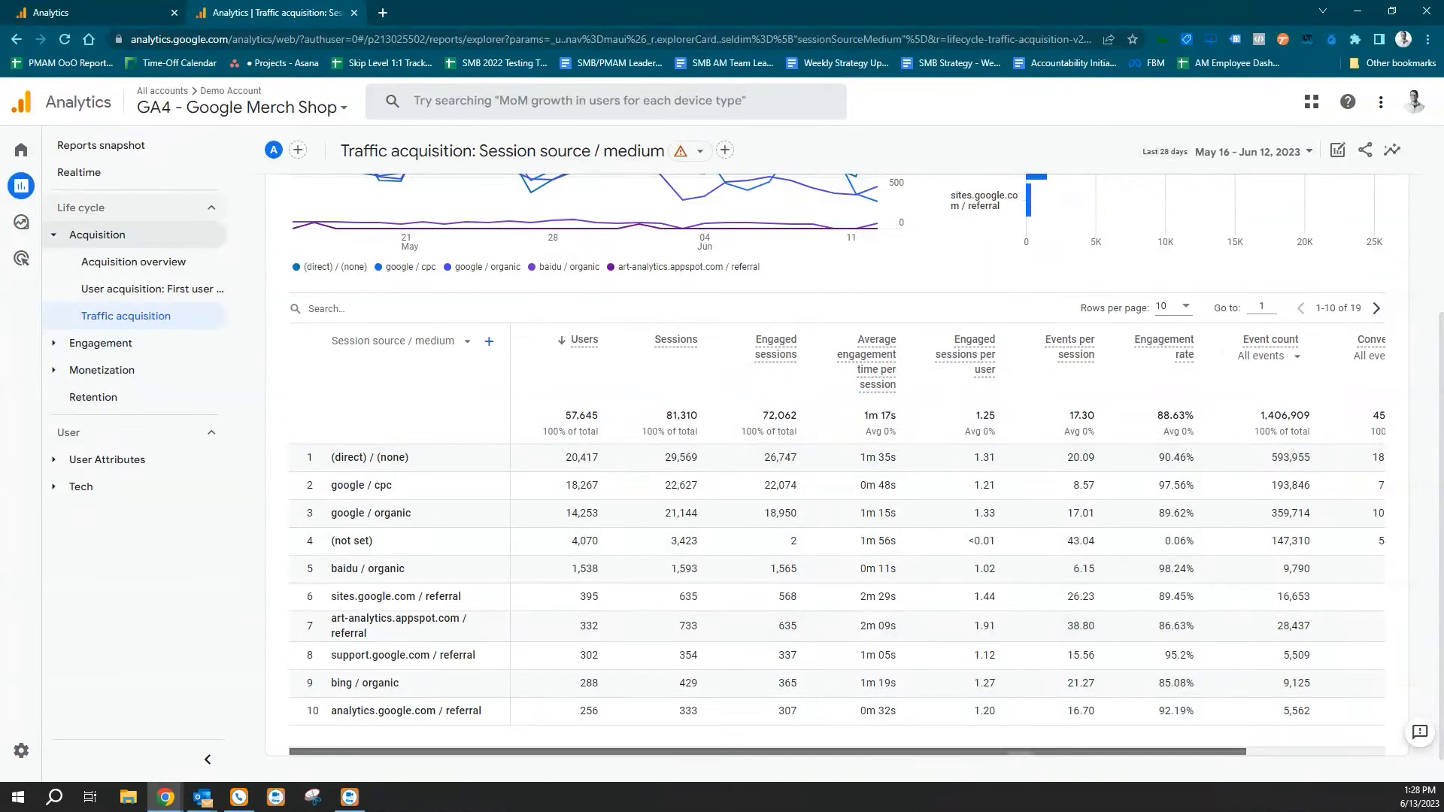
drag(1023, 752, 1233, 770)
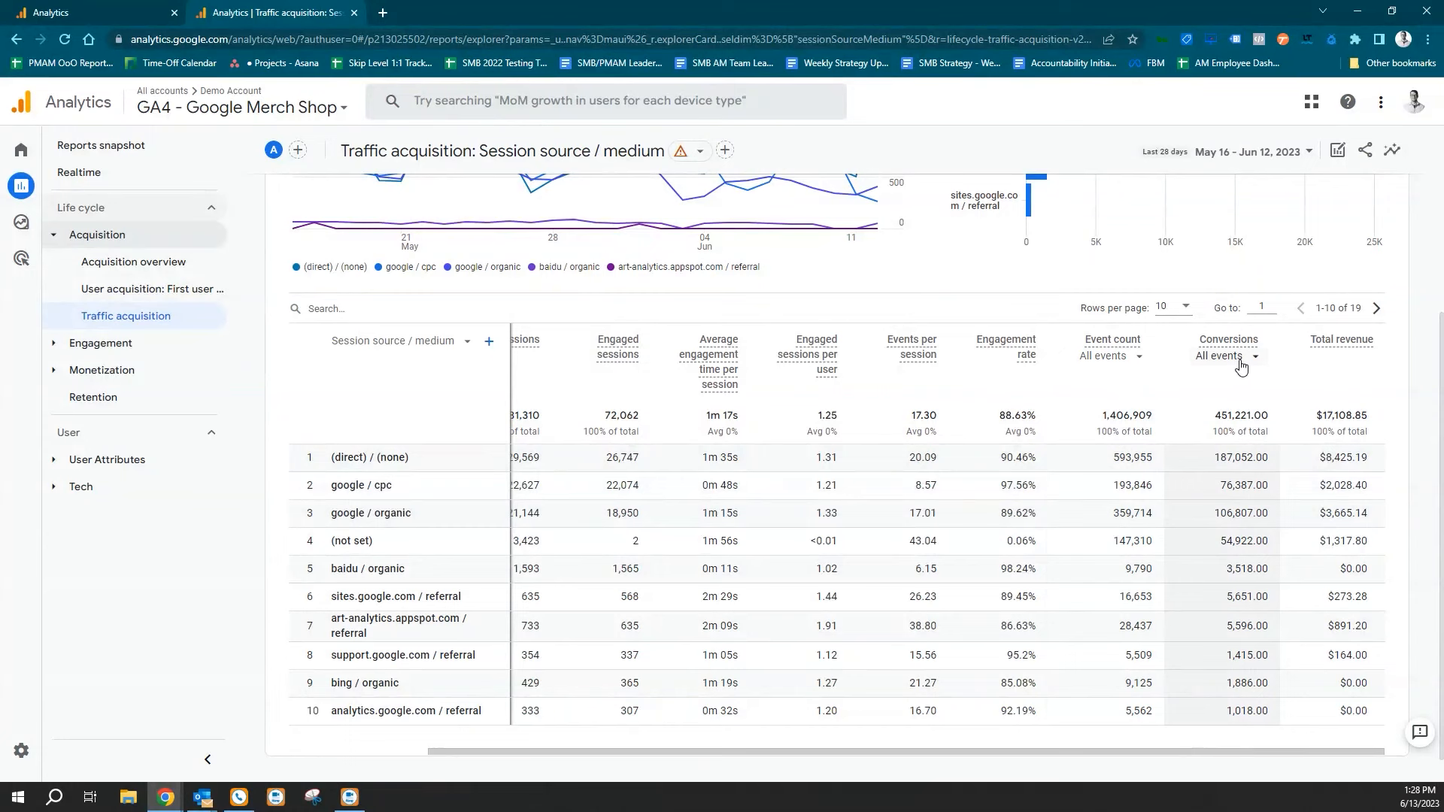
Check the conversion goal choices in the UA Source/Medium report and return to the GA4 traffic acquisition report.
click(50, 10)
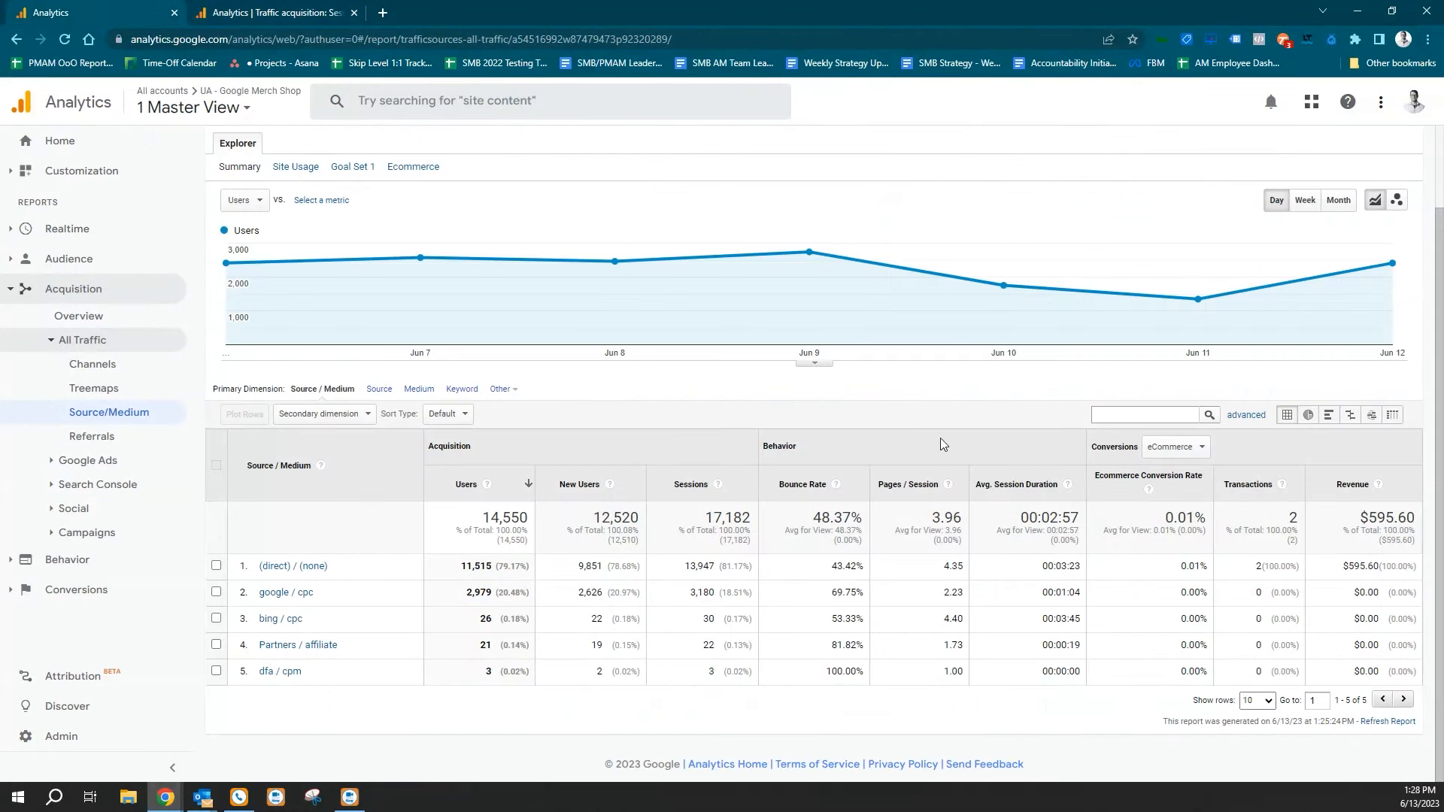
click(1171, 450)
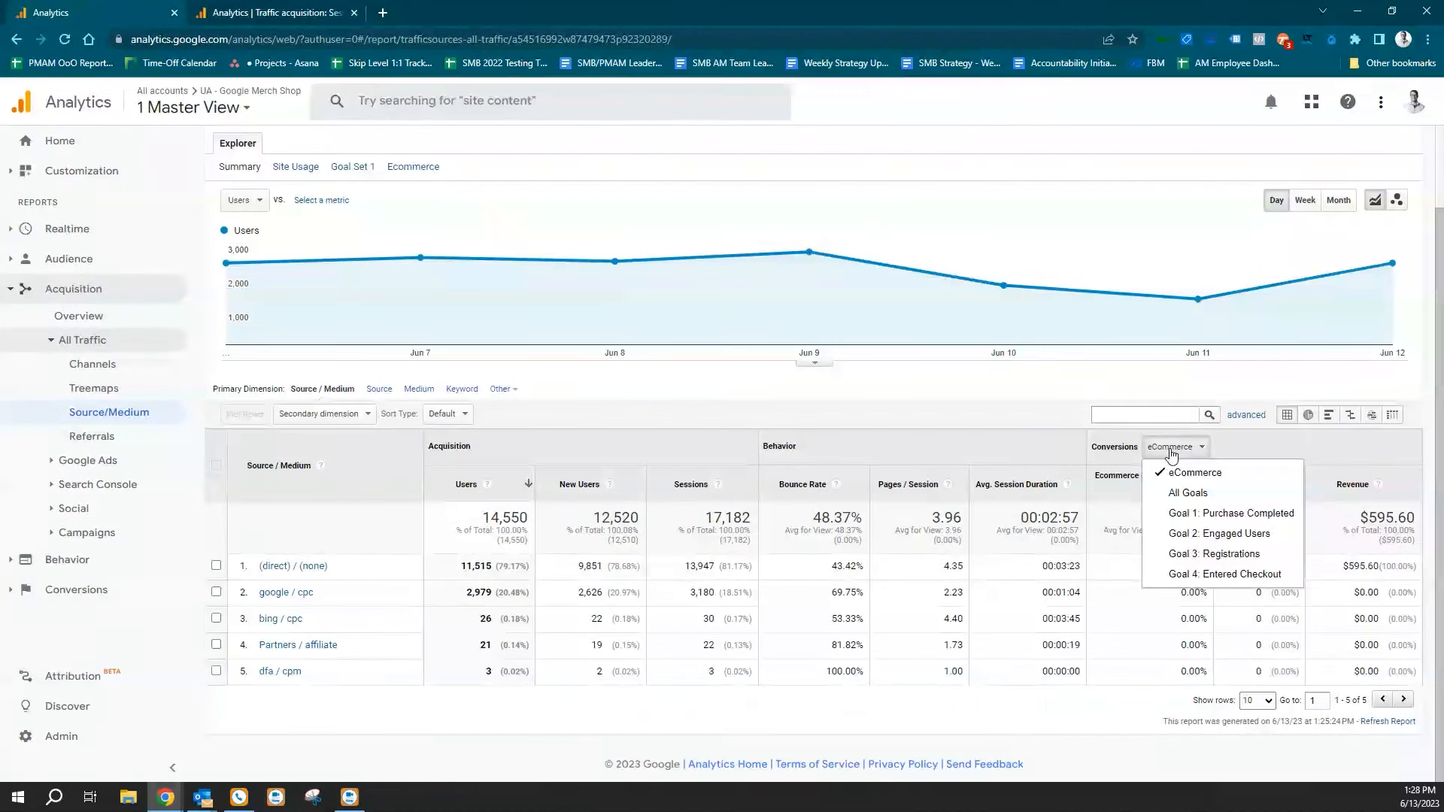
click(1010, 422)
key(ctrl+Tab)
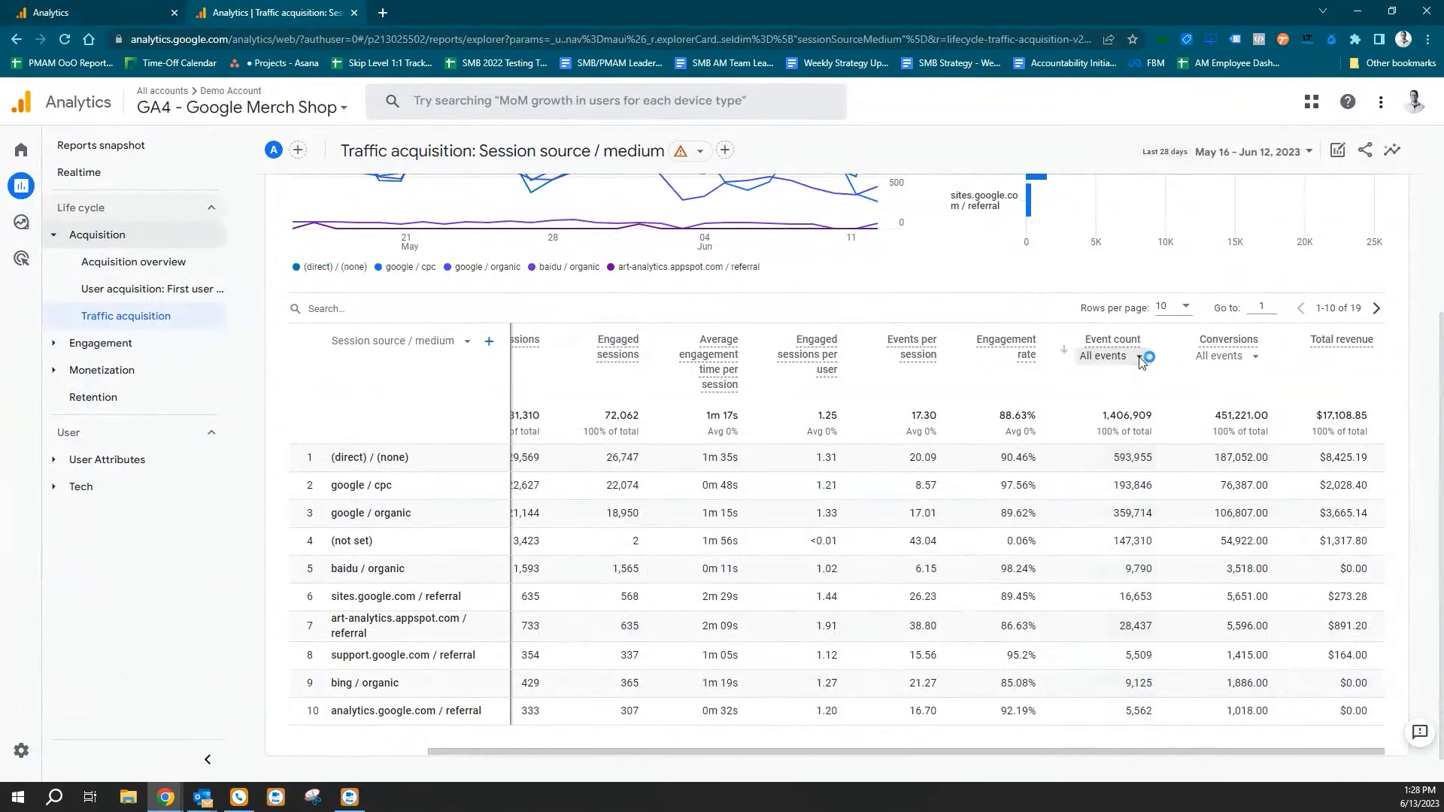
Limit the traffic acquisition table's Event count column to add_to_cart and its Conversions column to purchase.
click(1141, 358)
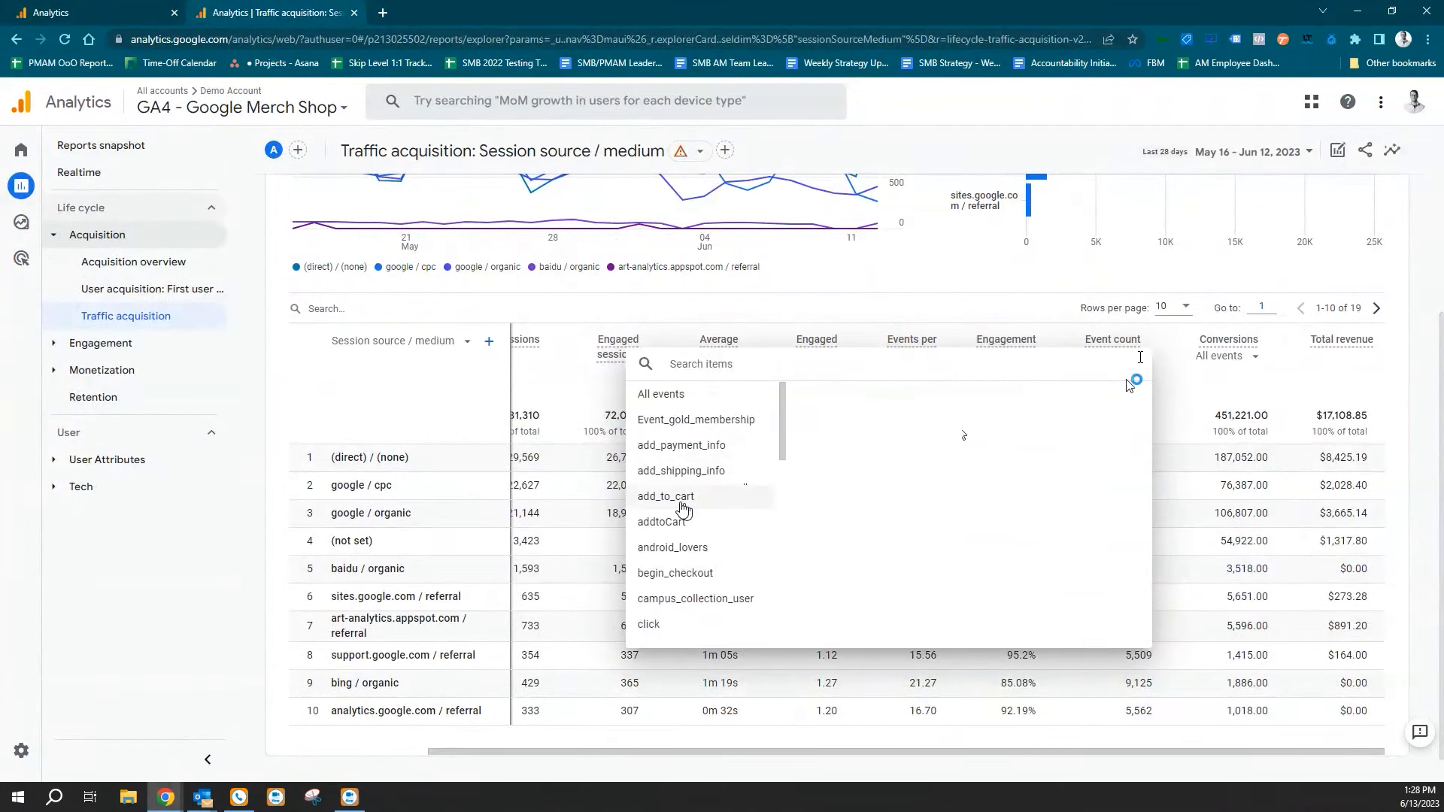
click(680, 498)
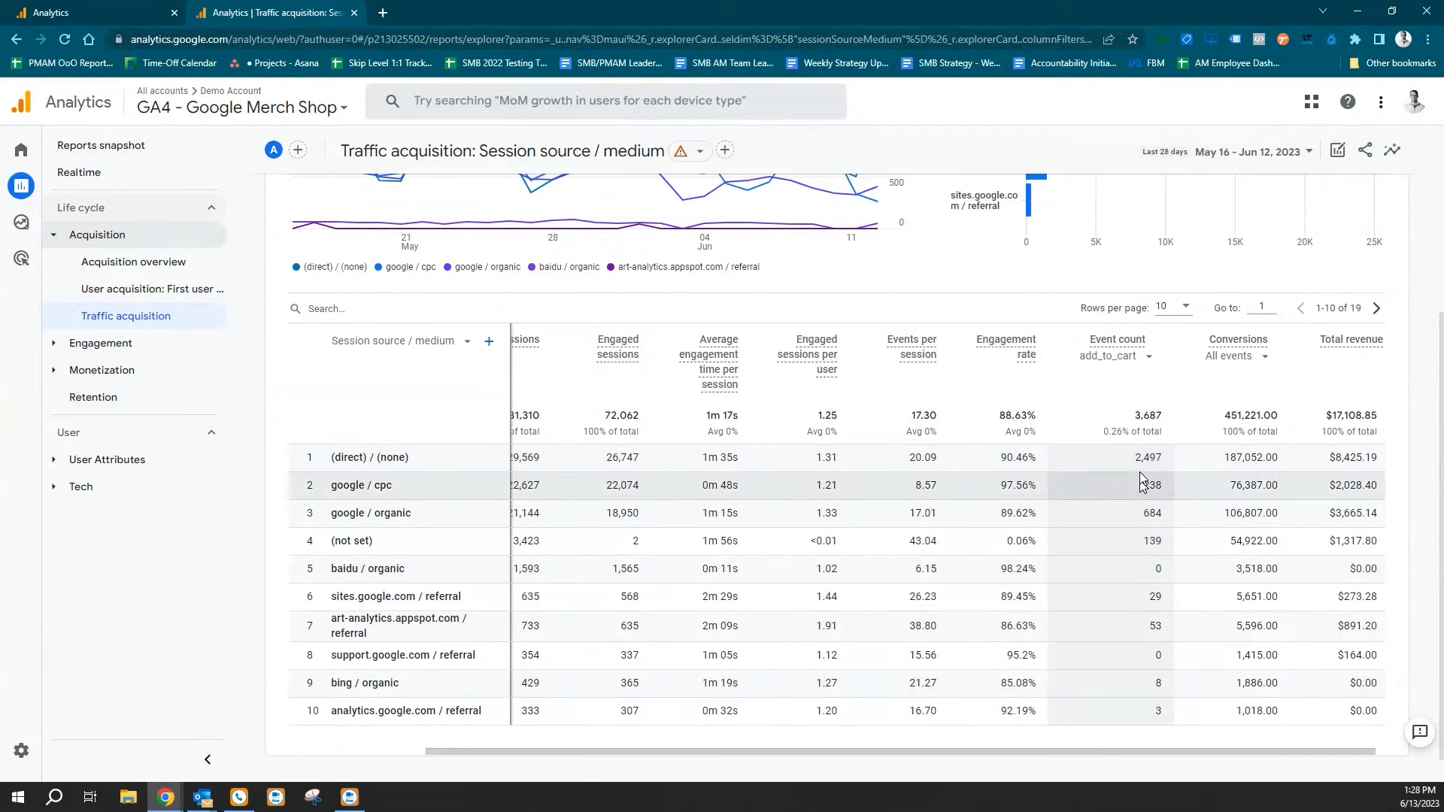
click(1264, 357)
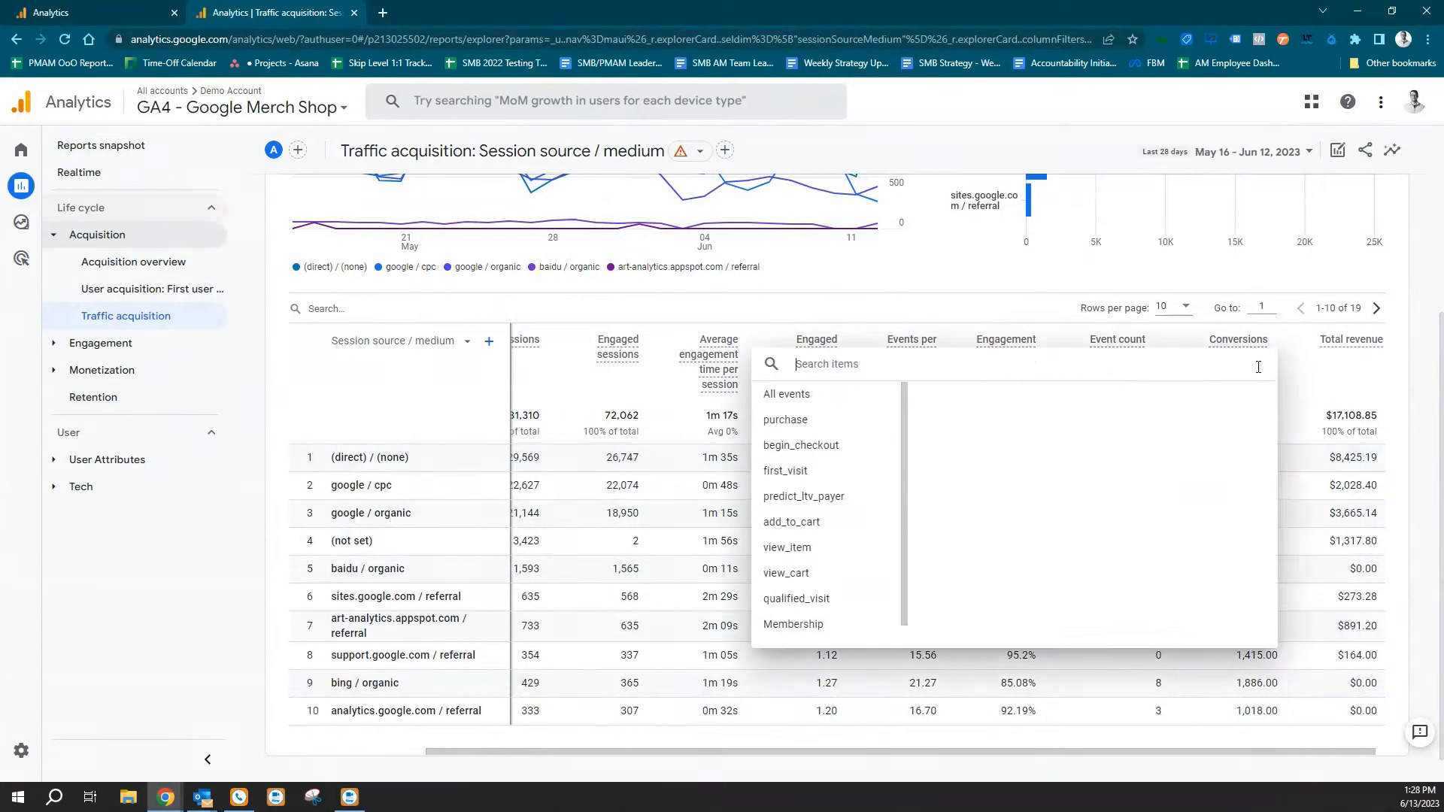
click(835, 427)
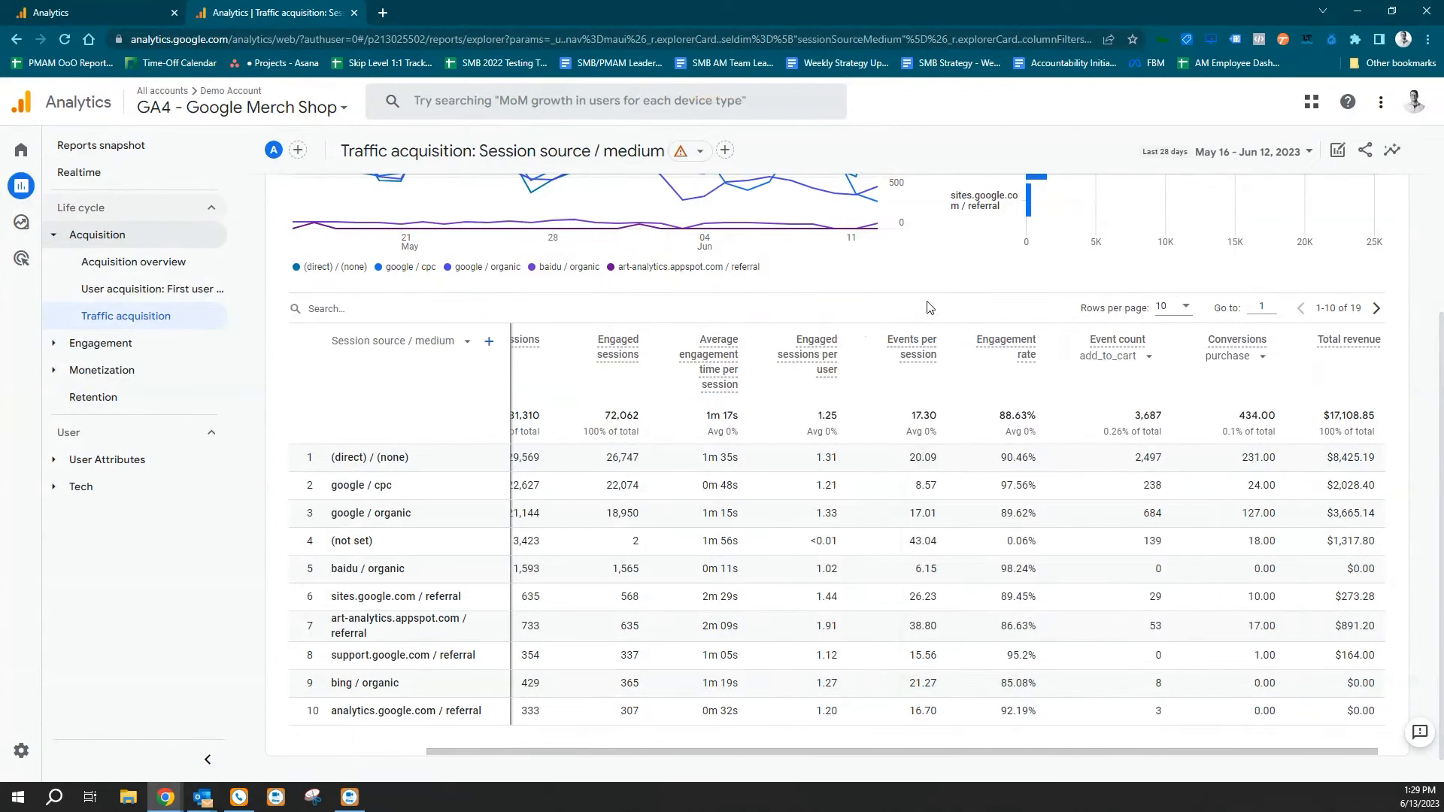
double_click(1265, 417)
click(1254, 456)
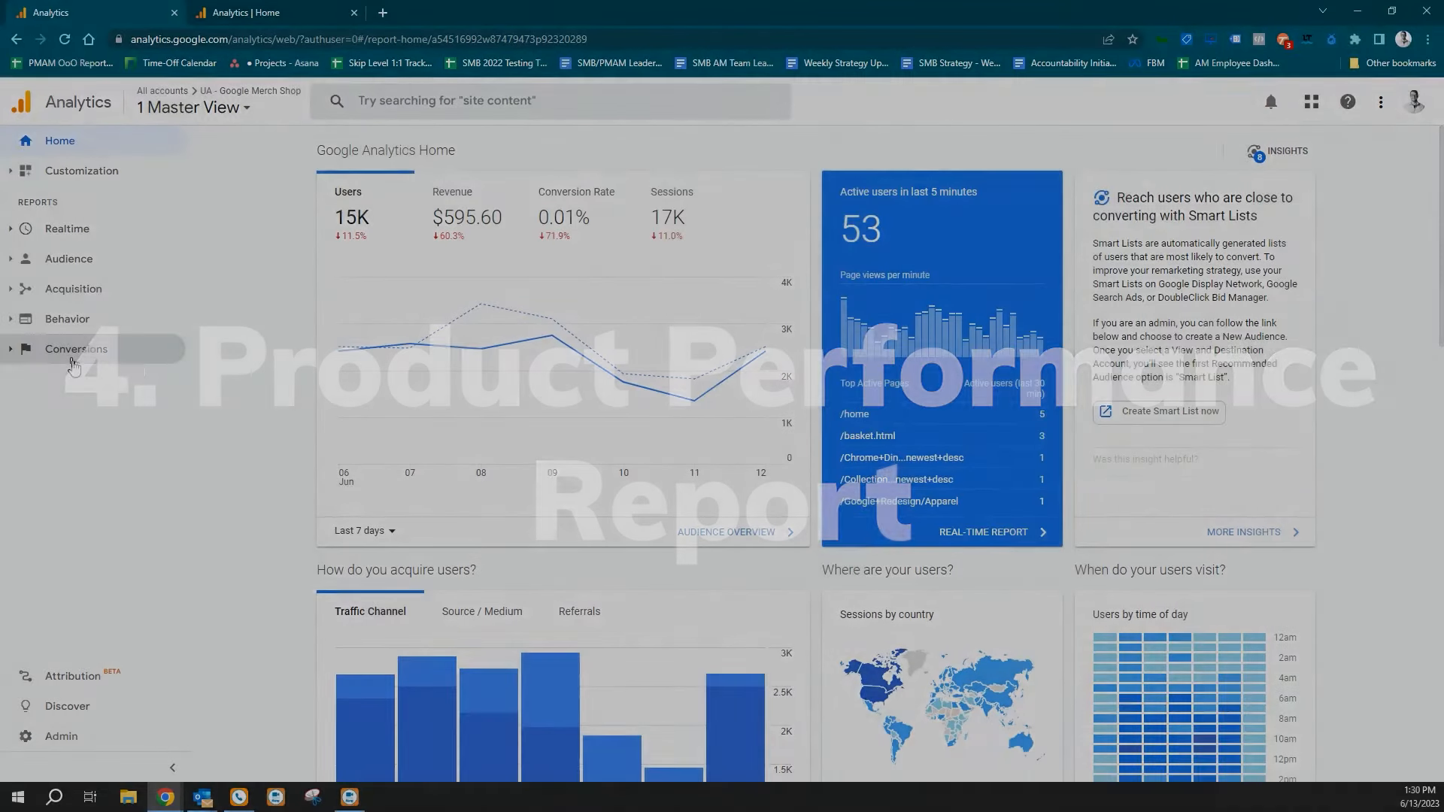
Open the UA ecommerce Product Performance report under Conversions and review its product table.
click(72, 358)
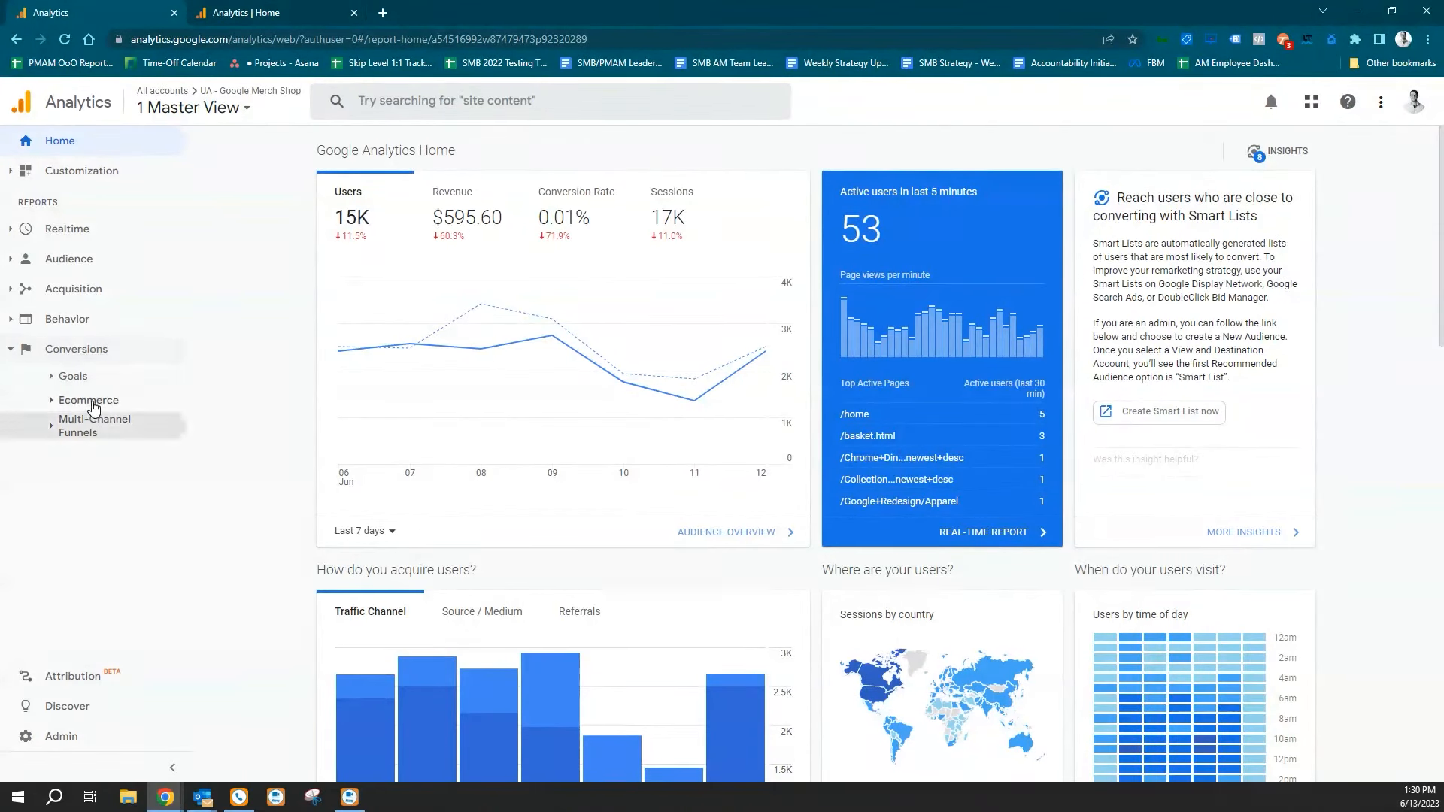
click(91, 401)
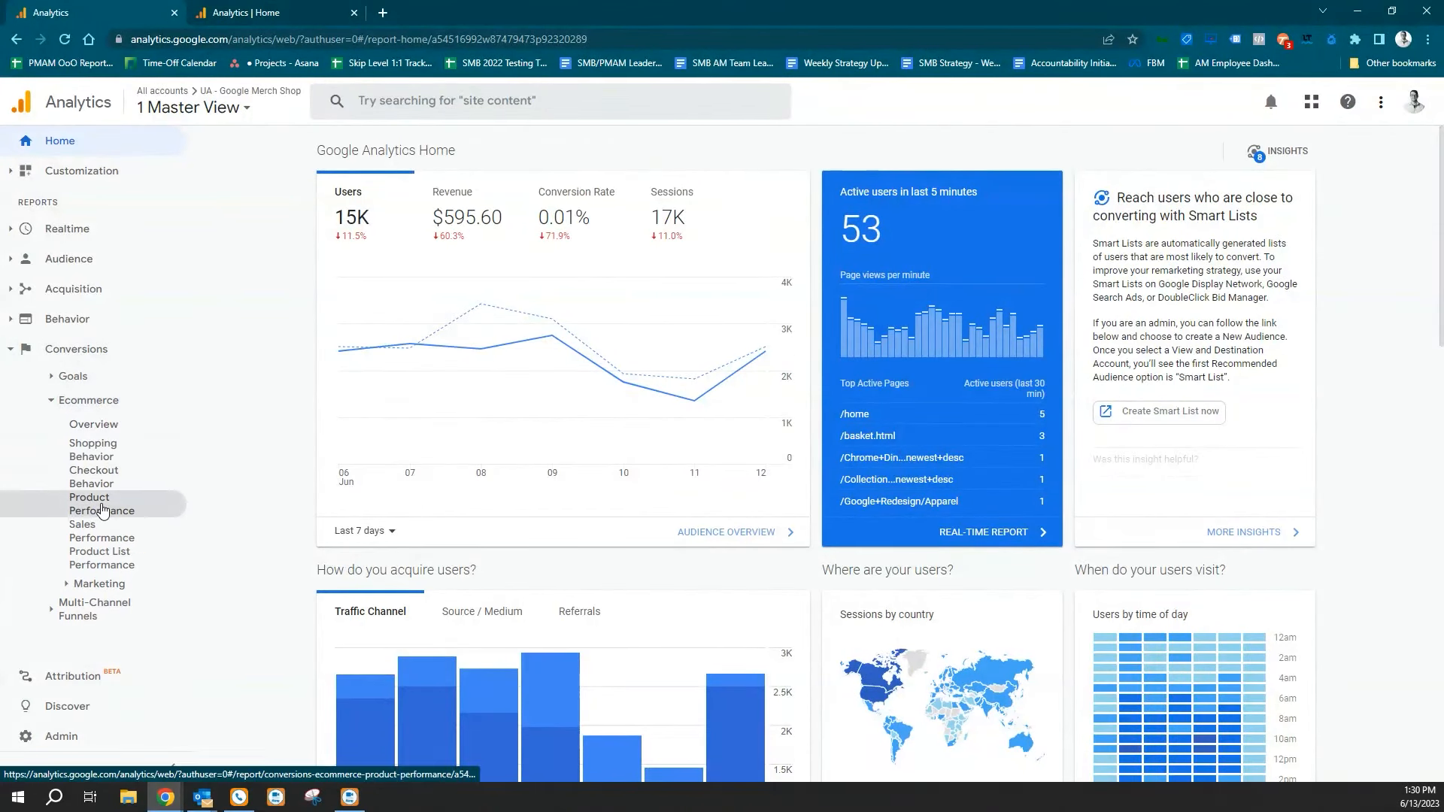
click(103, 508)
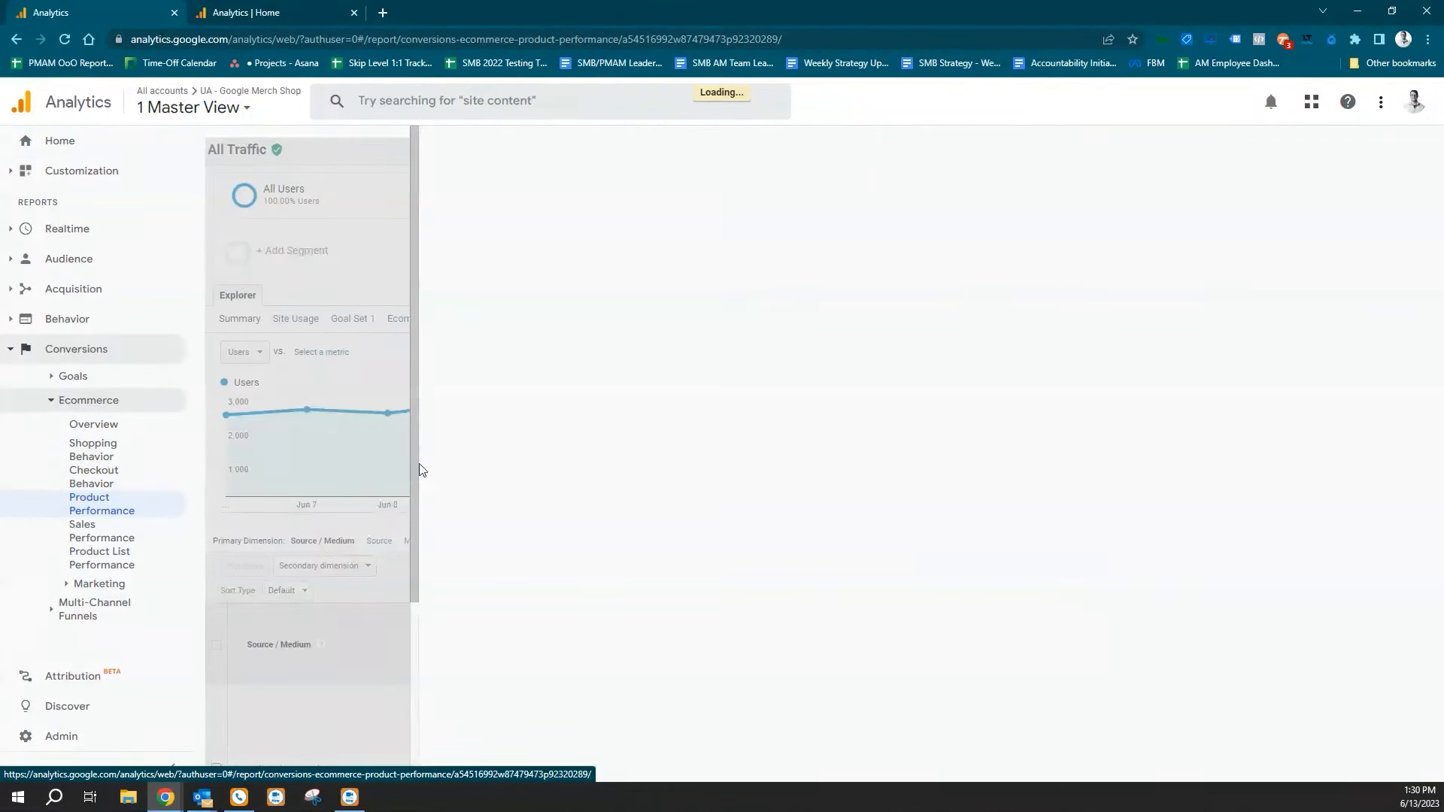
scroll(579, 571, down, 2)
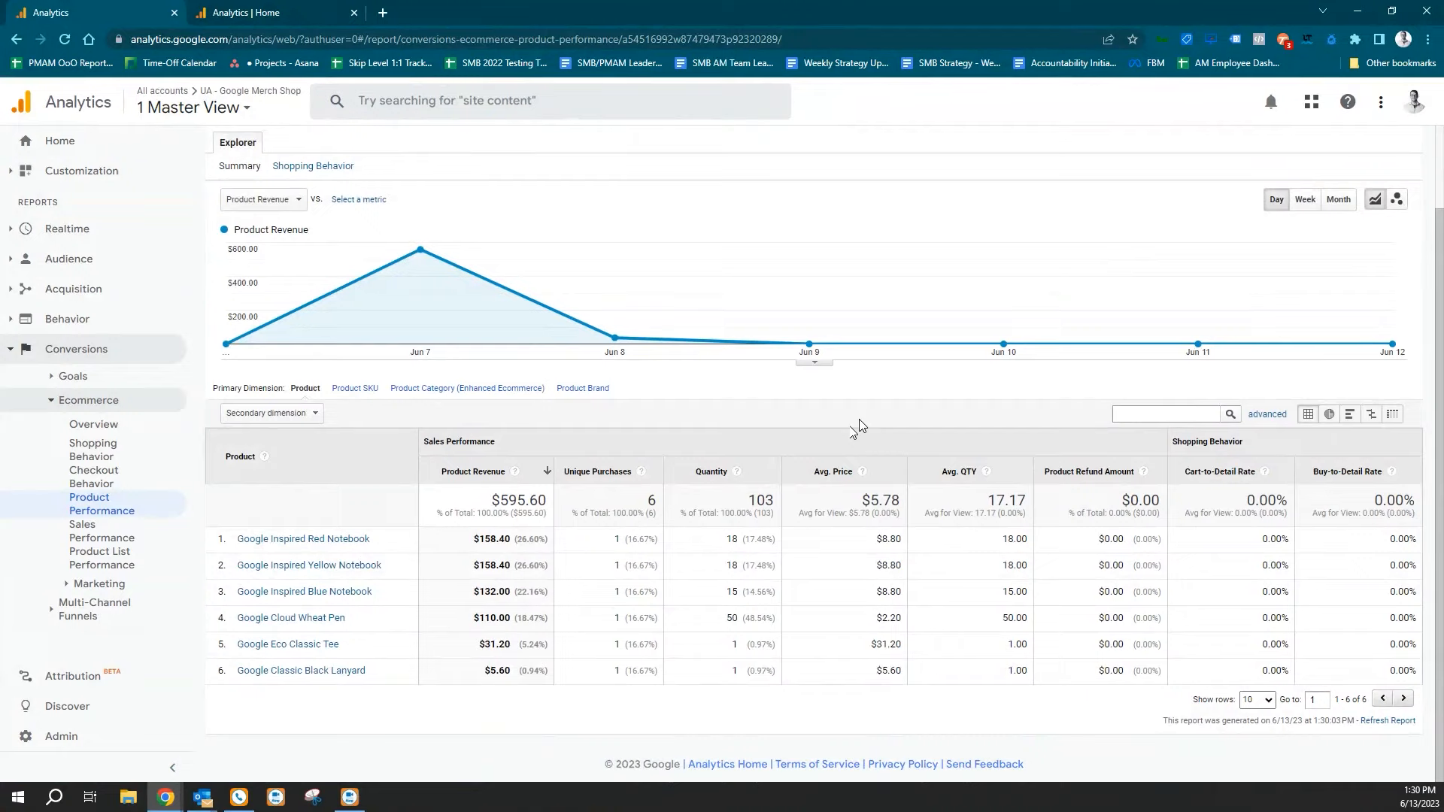
Switch to the GA4 - Google Merch Shop property and open its Ecommerce purchases report to view the item table.
click(235, 14)
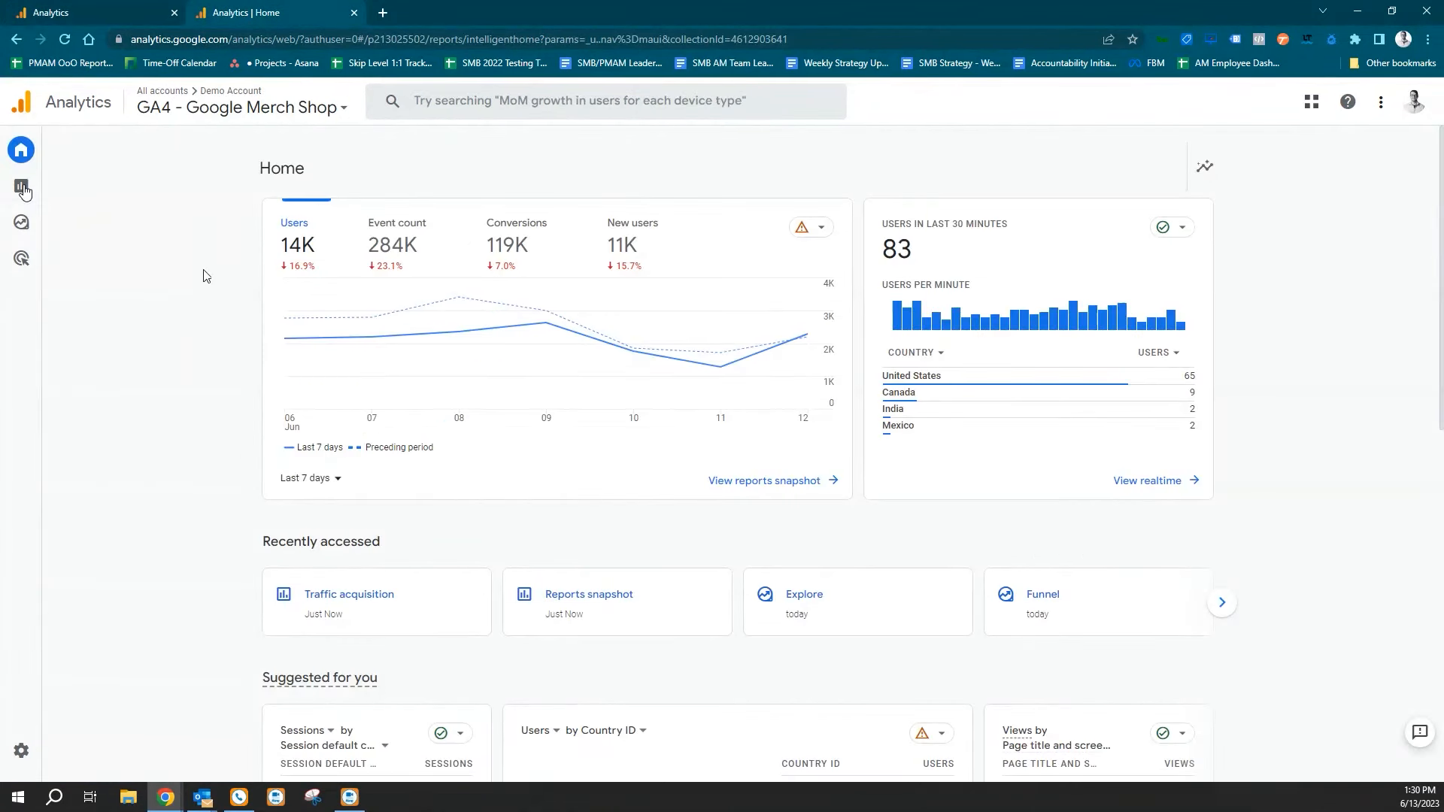
mouse_move(25, 188)
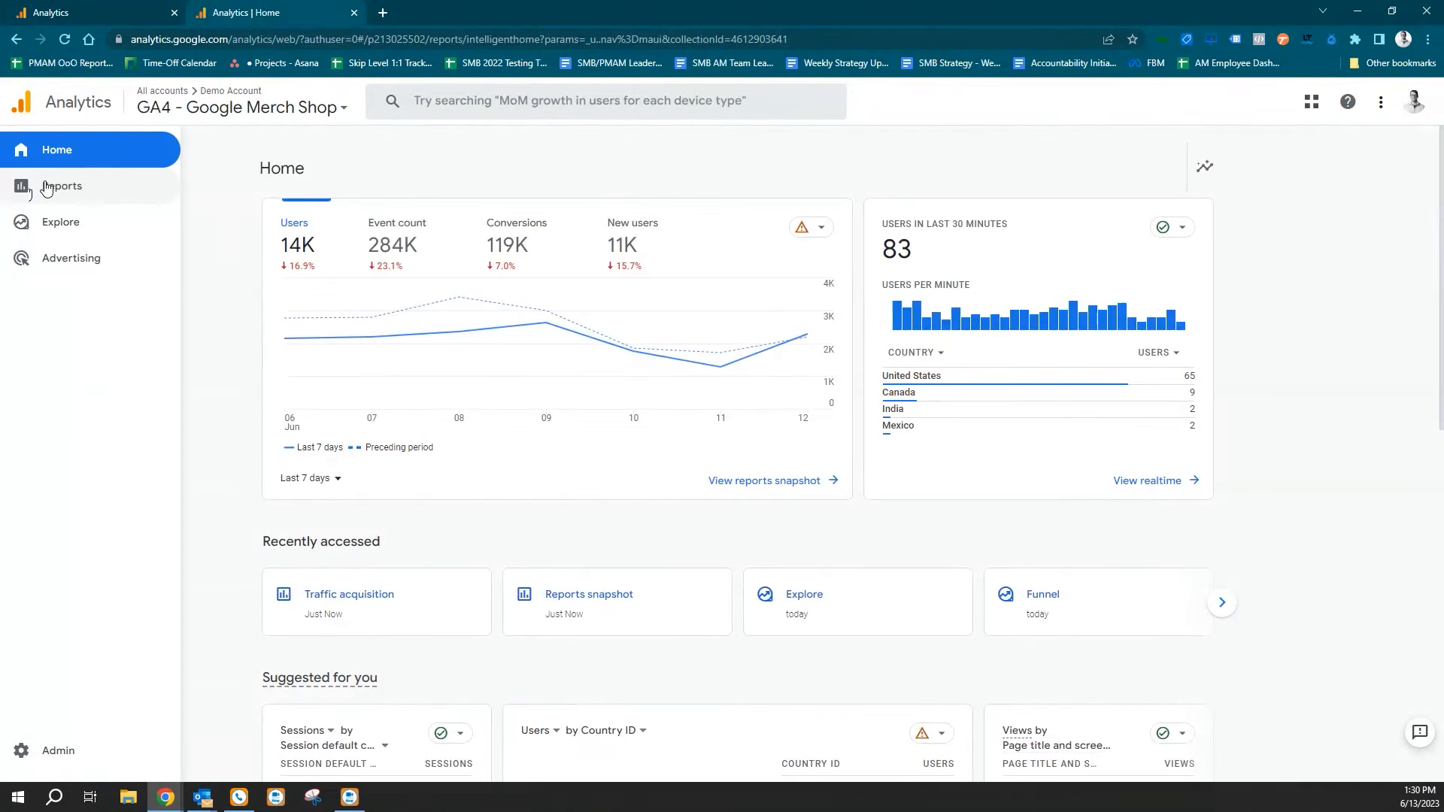
click(46, 188)
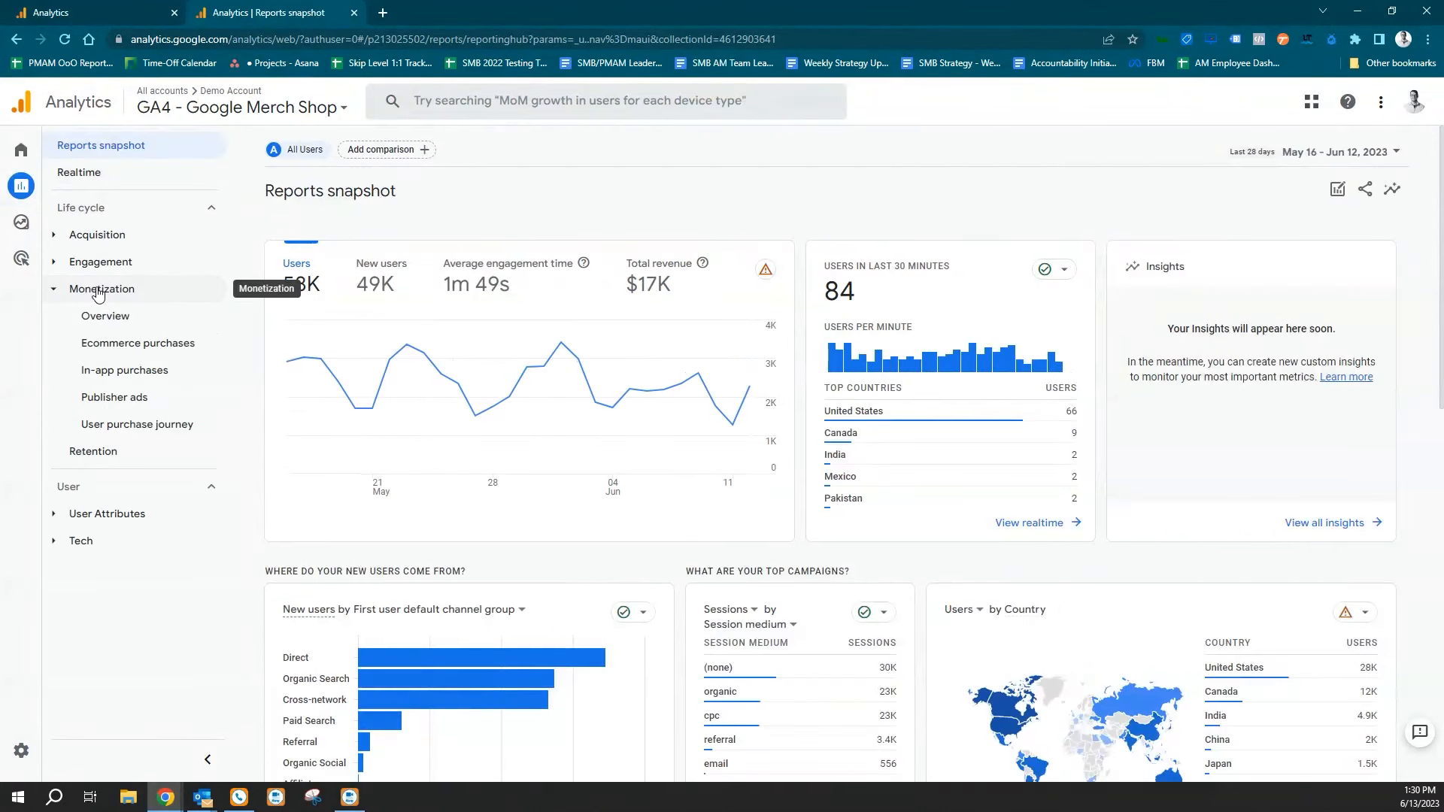
click(129, 346)
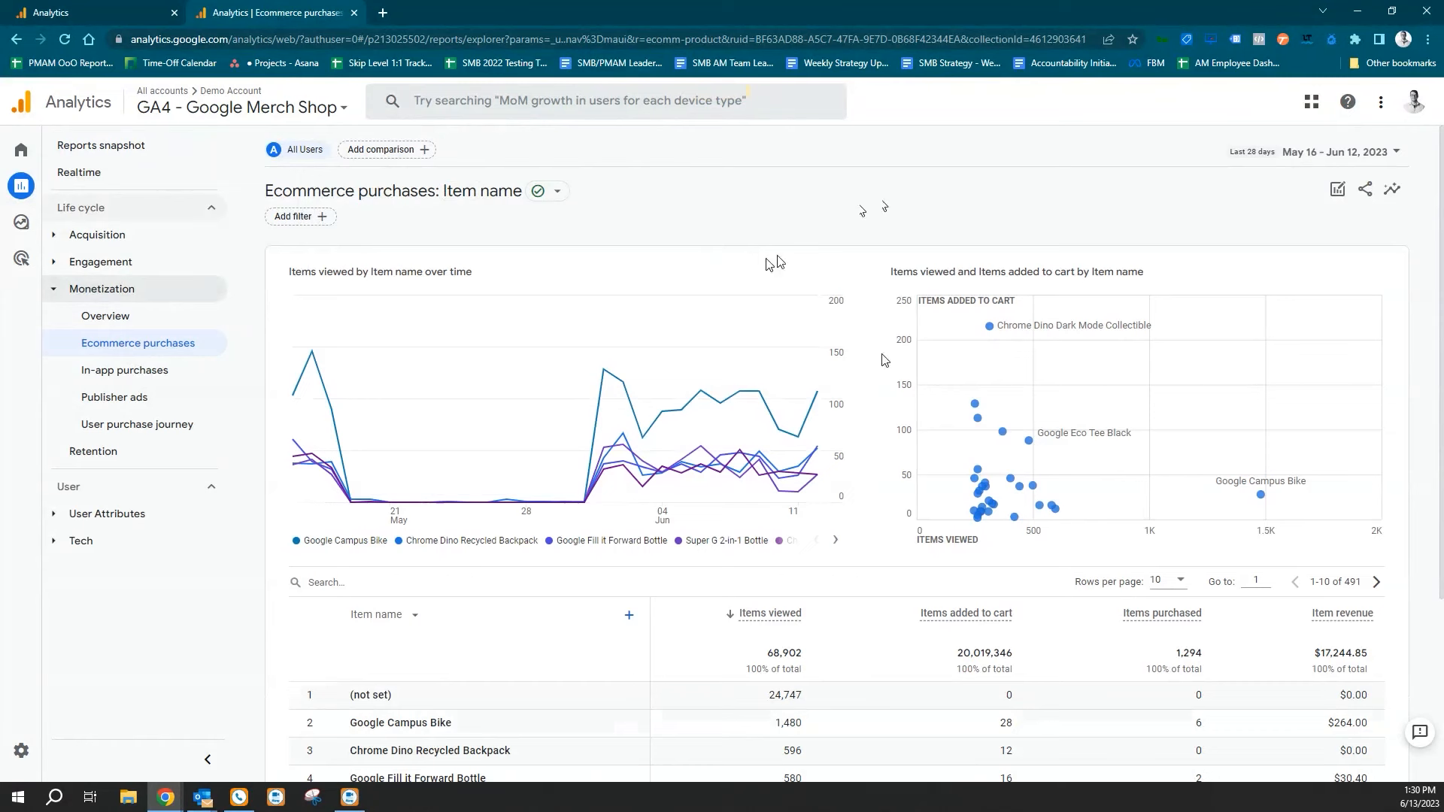
scroll(873, 383, down, 3)
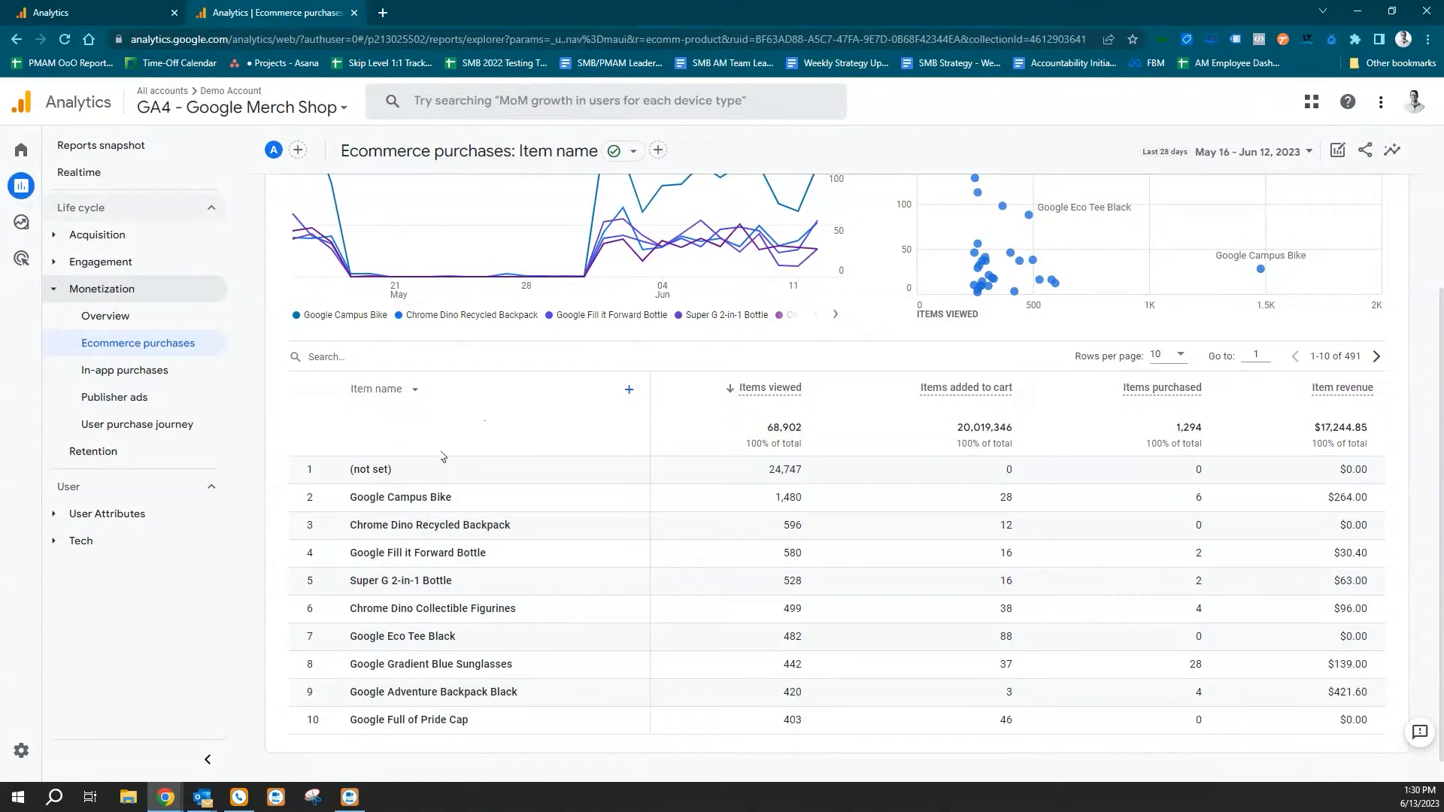
Set the primary dimension of the ecommerce purchases table to Item brand.
click(413, 358)
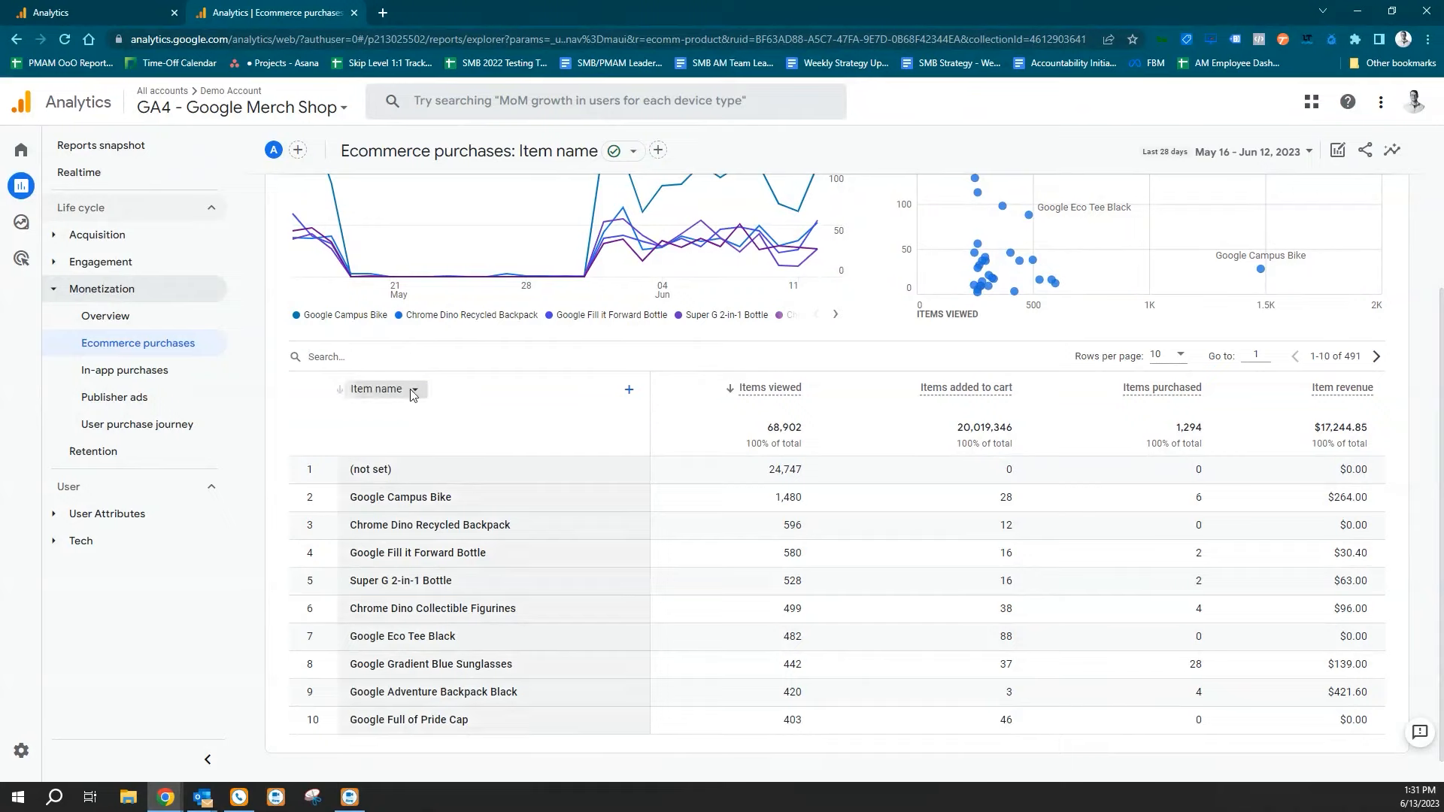
click(412, 389)
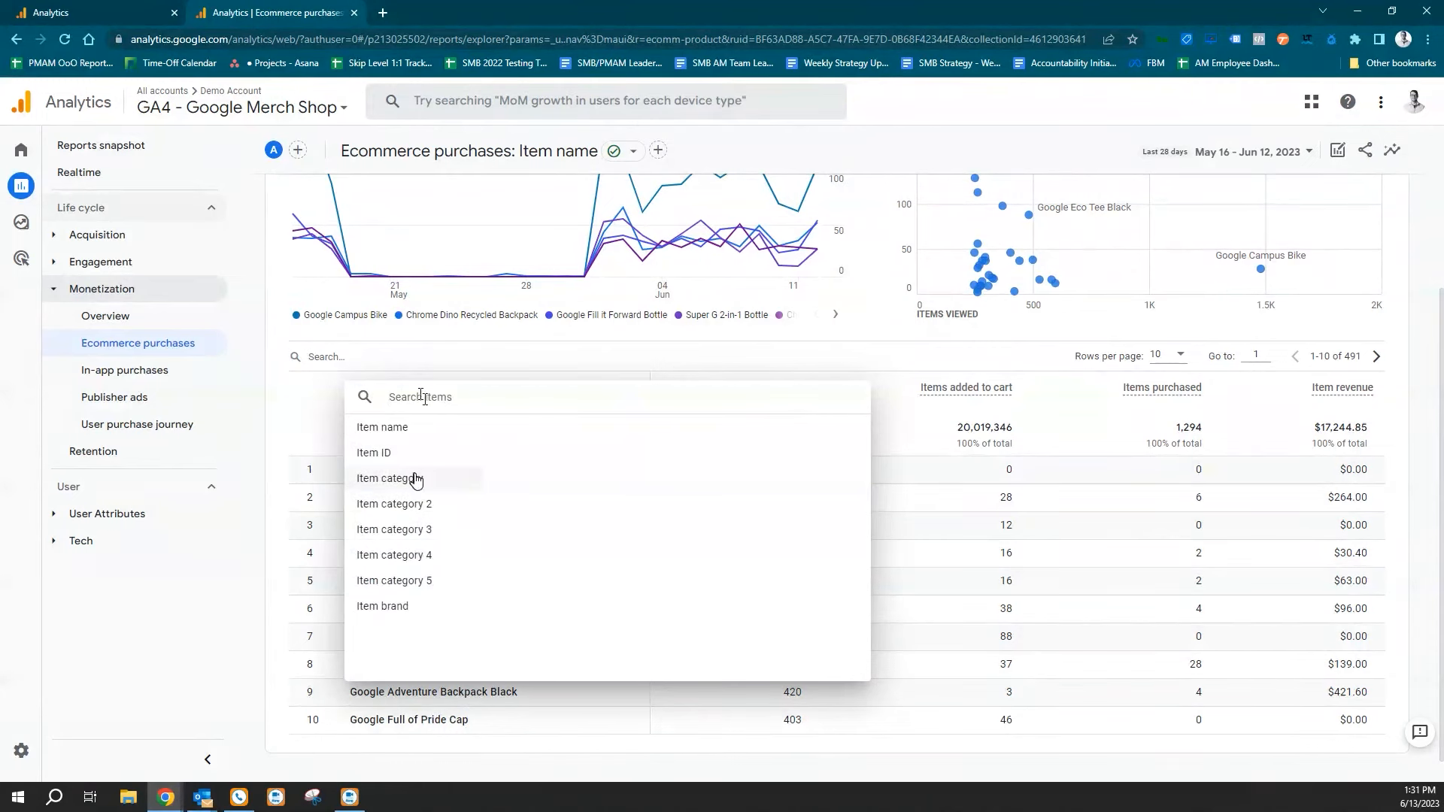
click(404, 607)
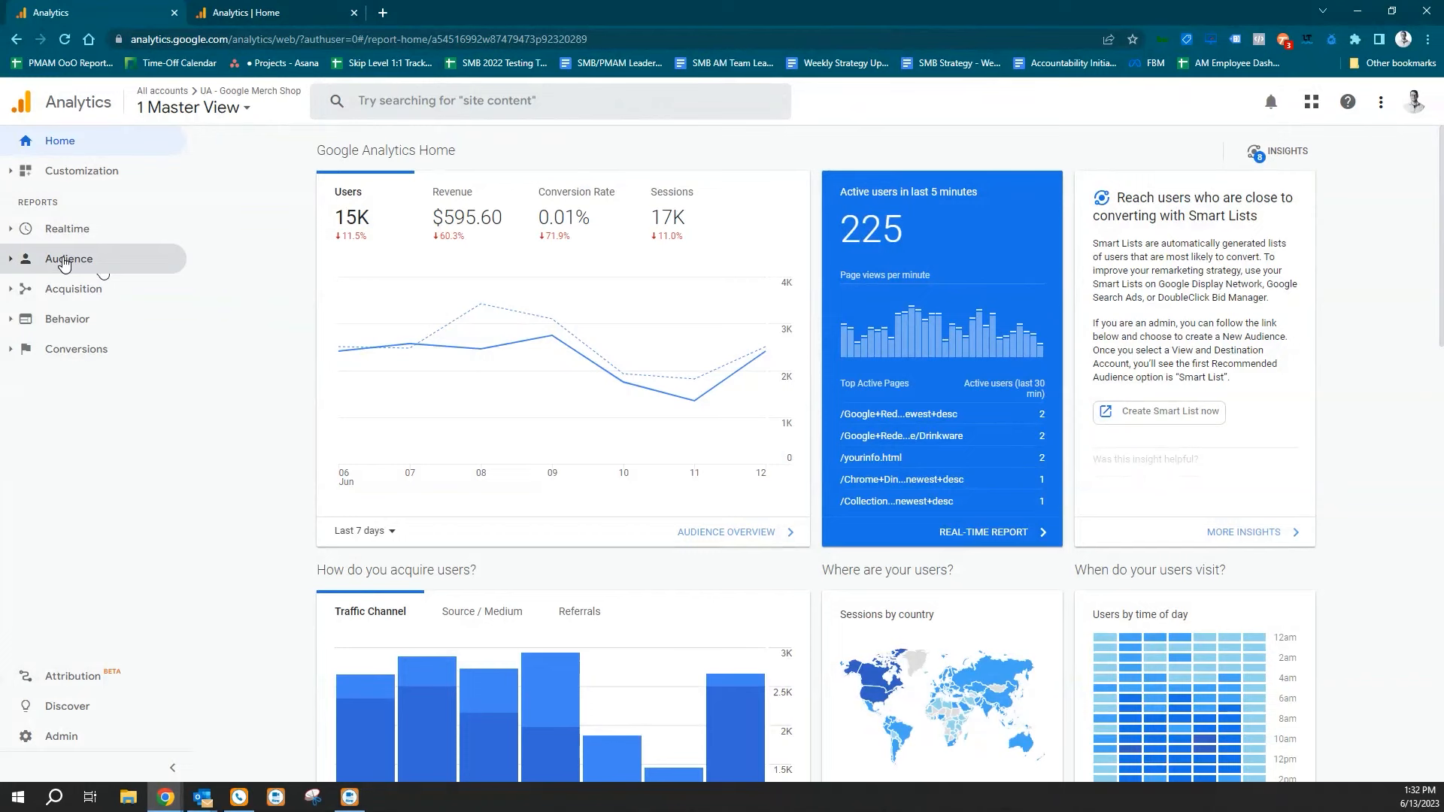
Locate the Interests reports within the Audience section of the UA property.
click(64, 262)
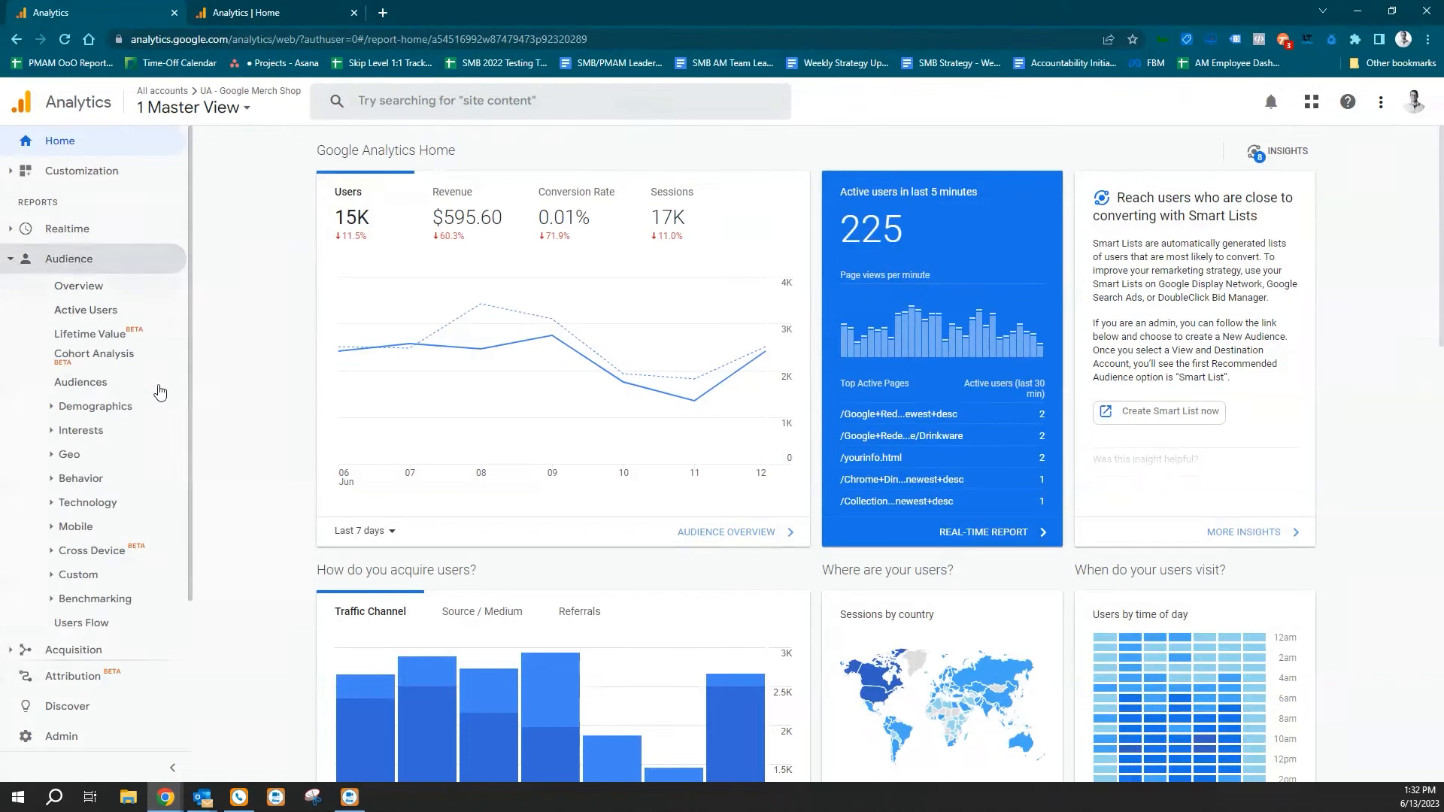
click(103, 436)
scroll(103, 440, down, 1)
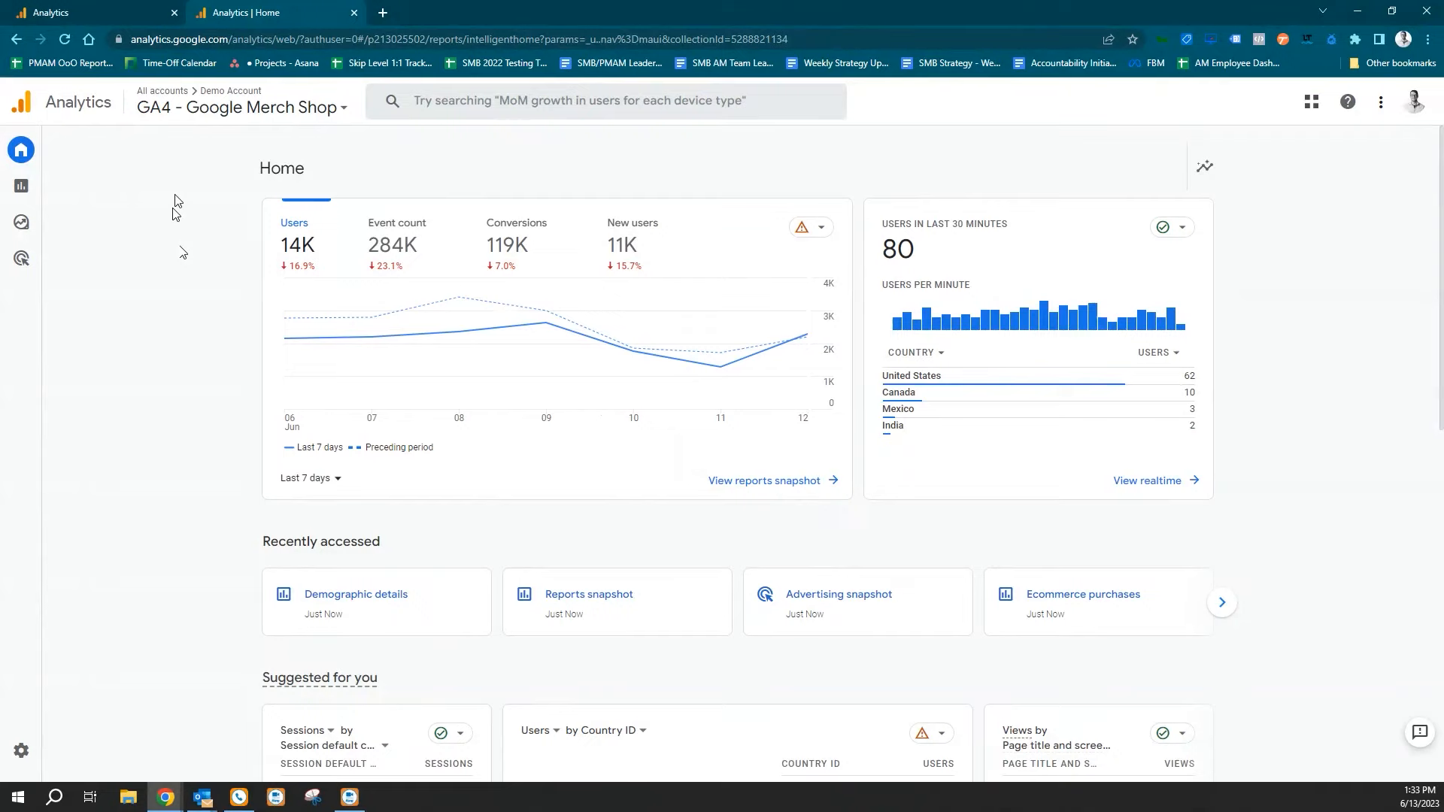
Open the Demographic details report under User Attributes in the GA4 property.
click(29, 190)
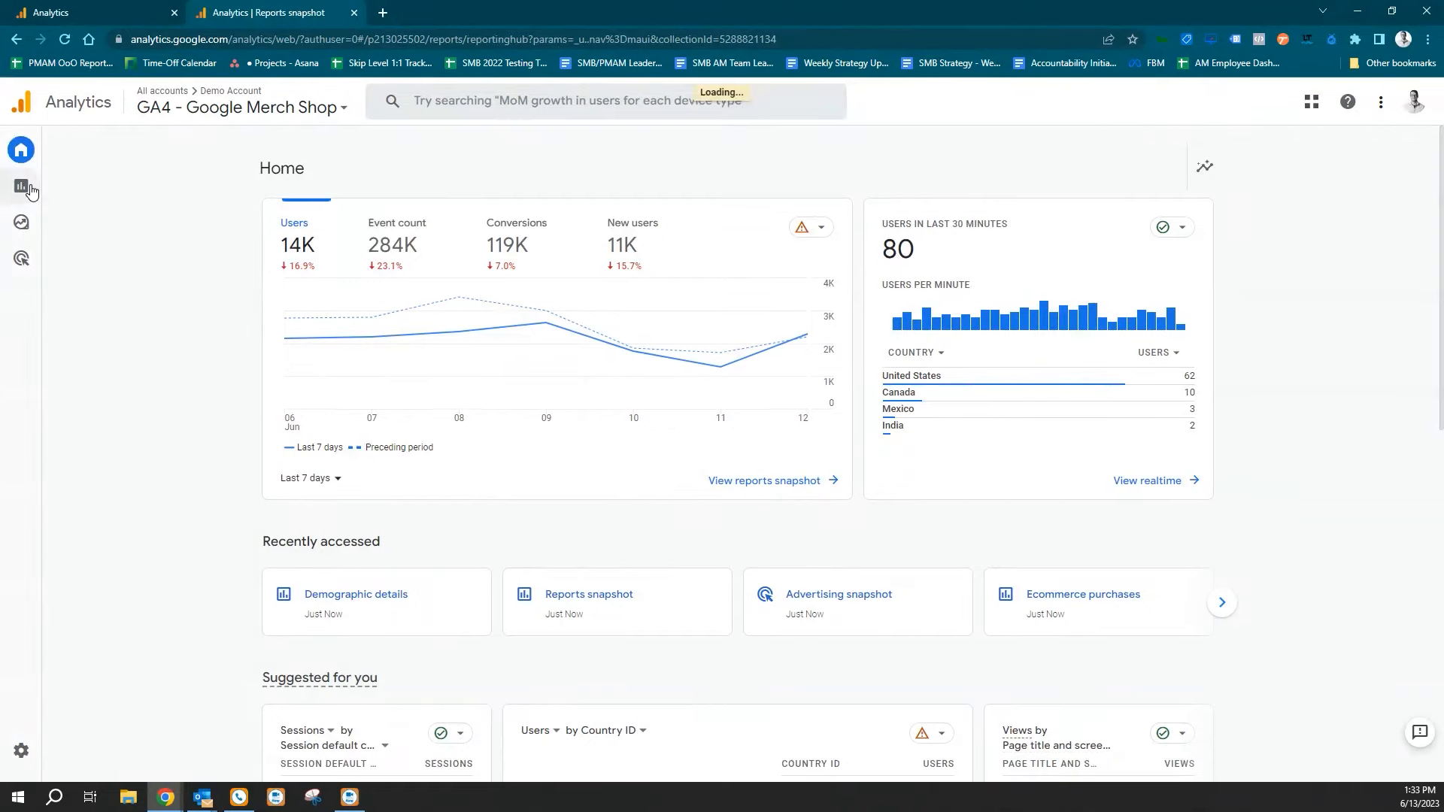
click(107, 379)
click(180, 432)
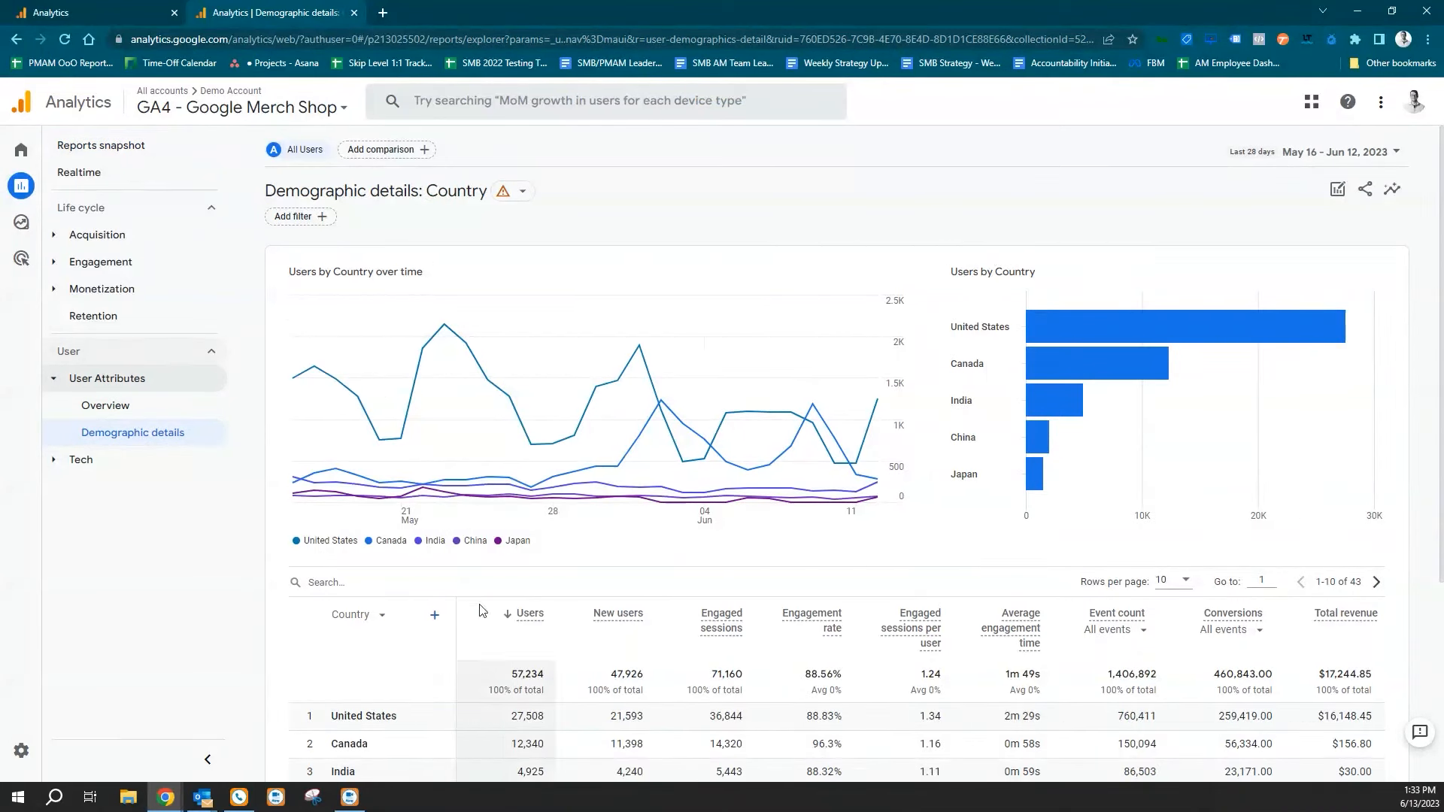
Set the primary dimension of the demographic details table to Interests and review the listed interest categories.
scroll(381, 473, down, 4)
click(379, 332)
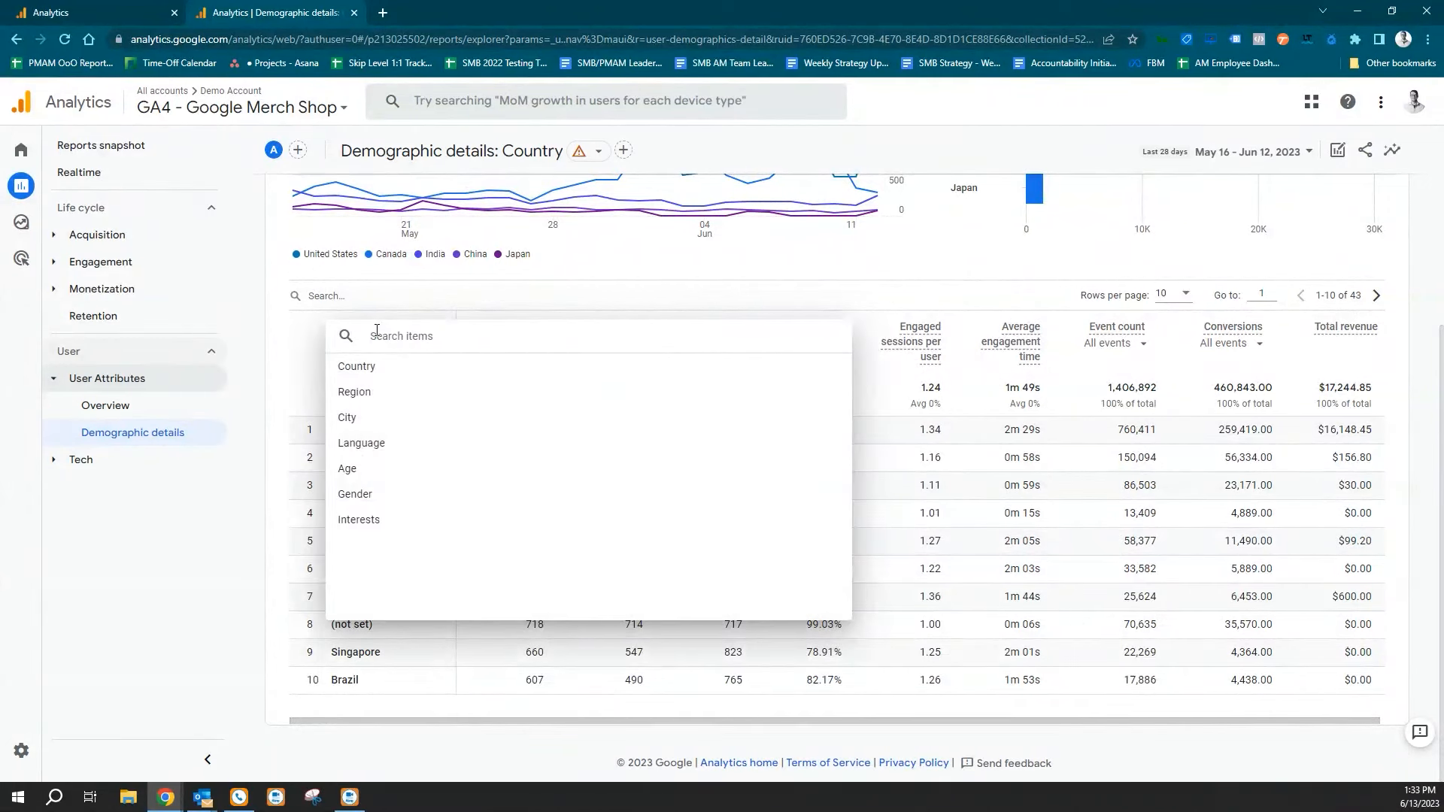
click(369, 521)
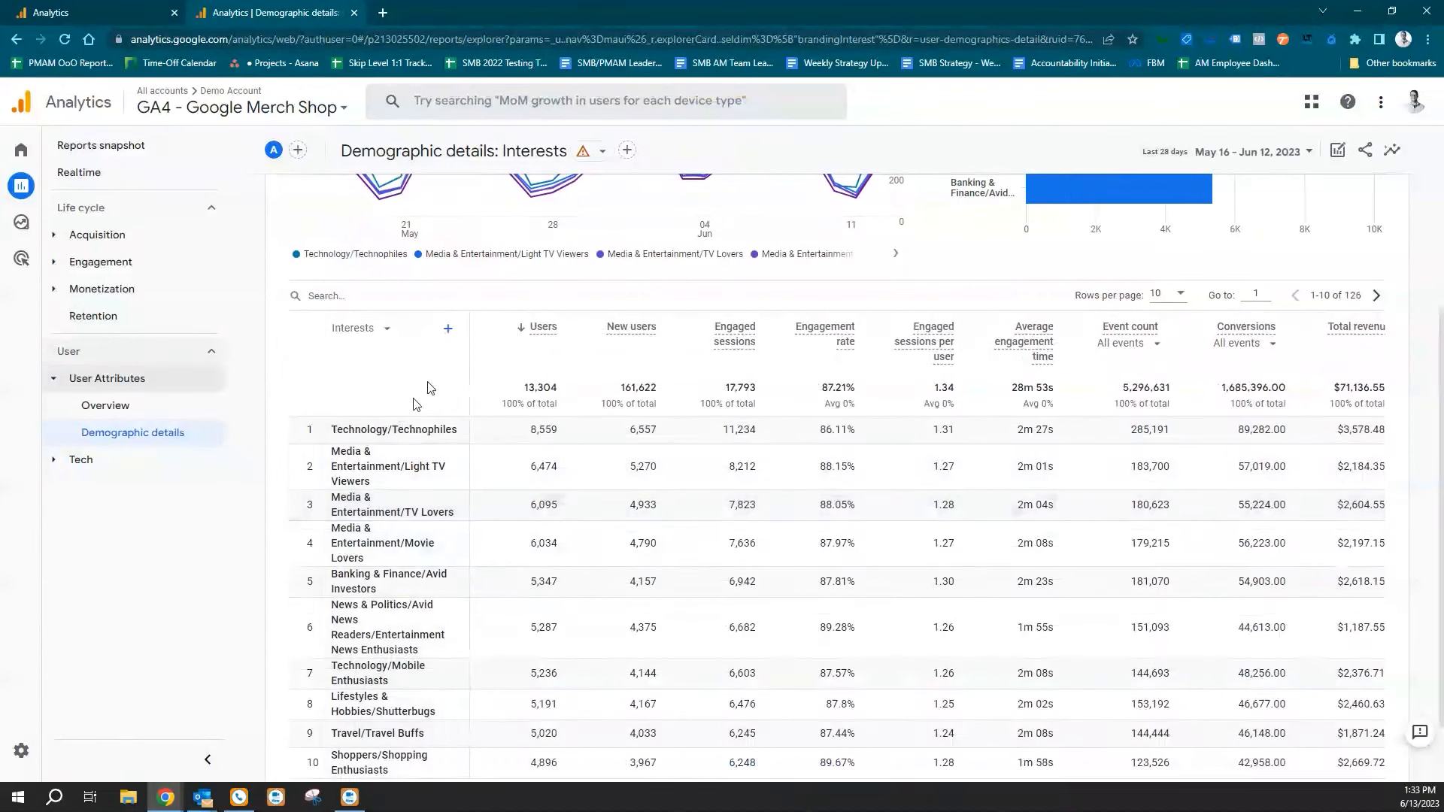
scroll(434, 373, down, 1)
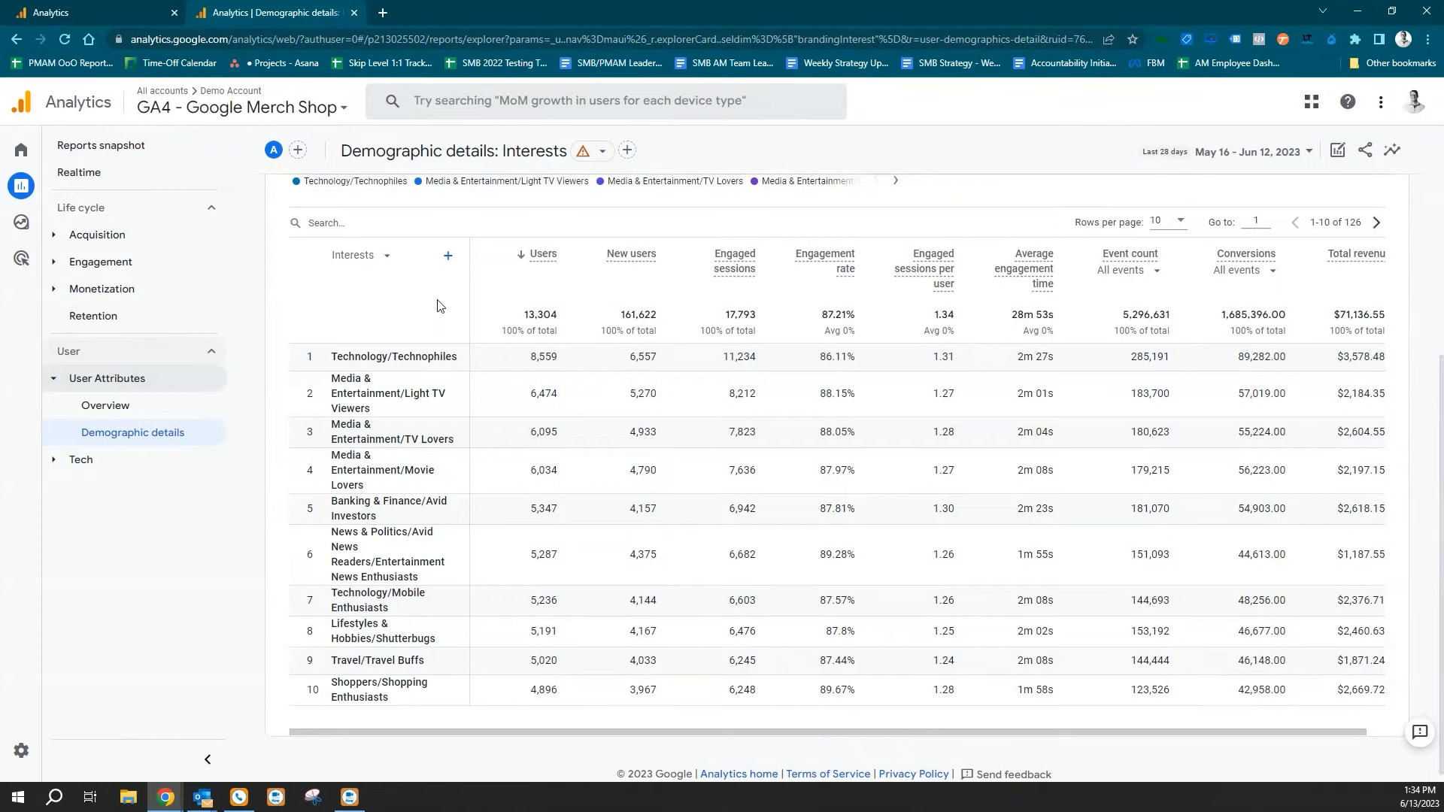
scroll(828, 451, up, 4)
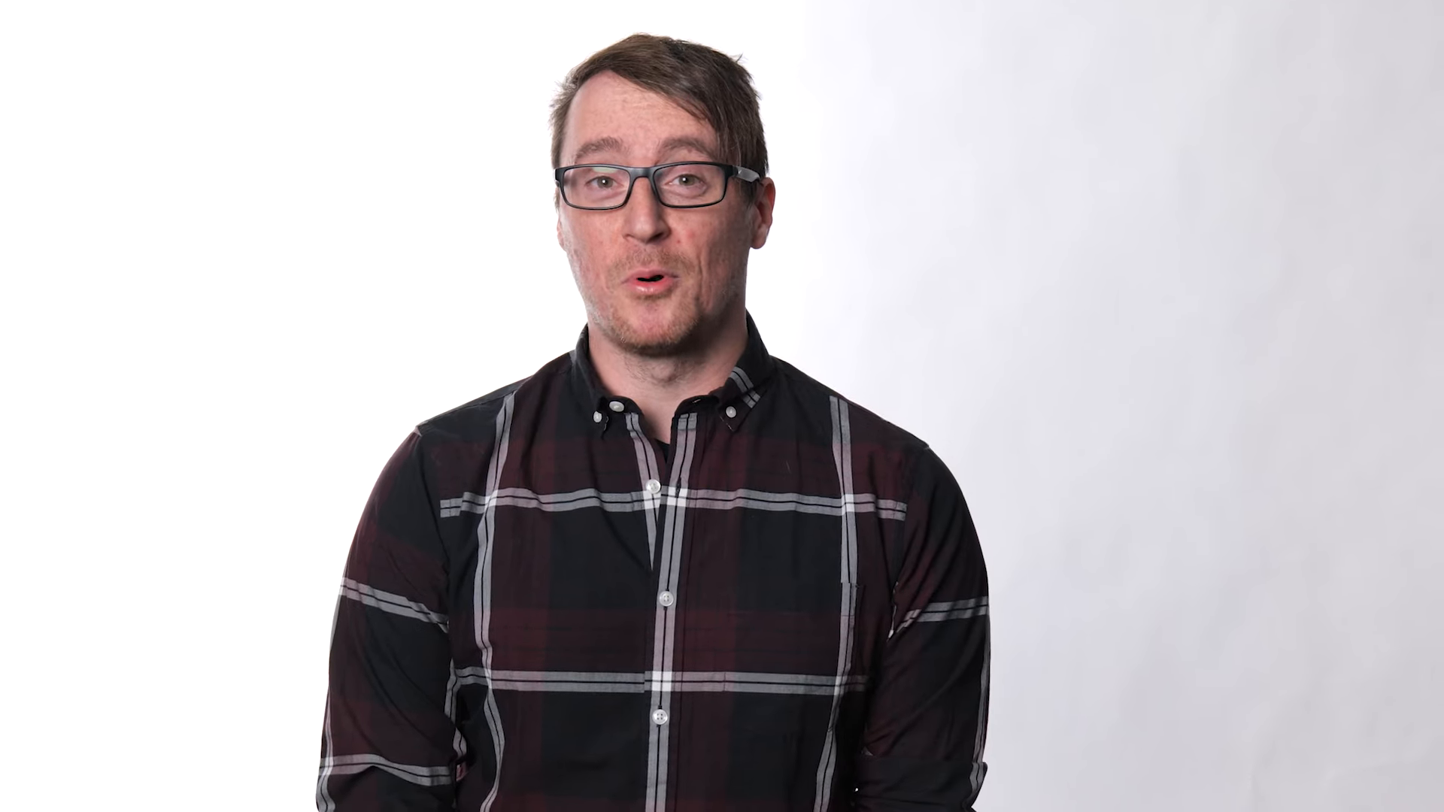